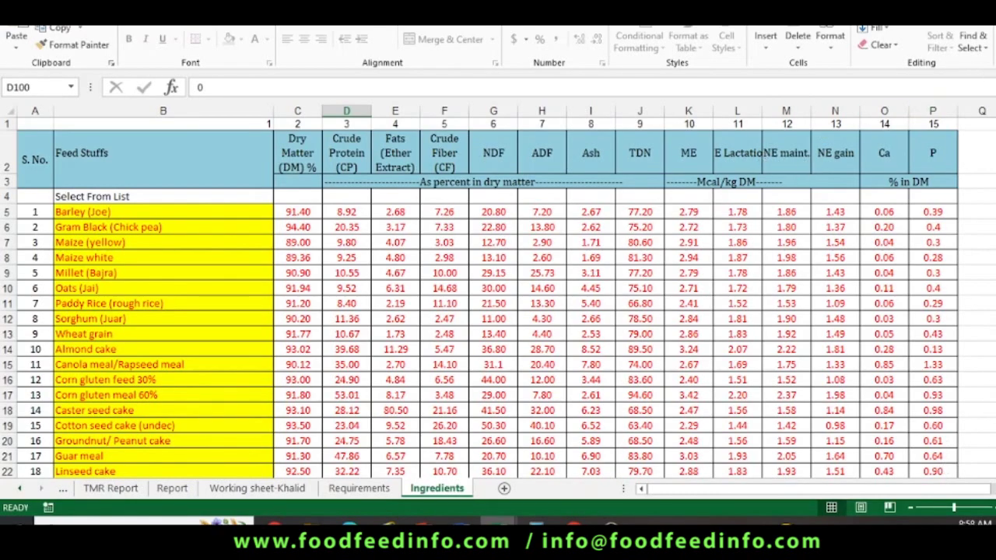
Collapse the ribbon and review the nutrient values of the feedstuffs in the Ingredients sheet, from the grains to the last ingredient rows.
click(992, 64)
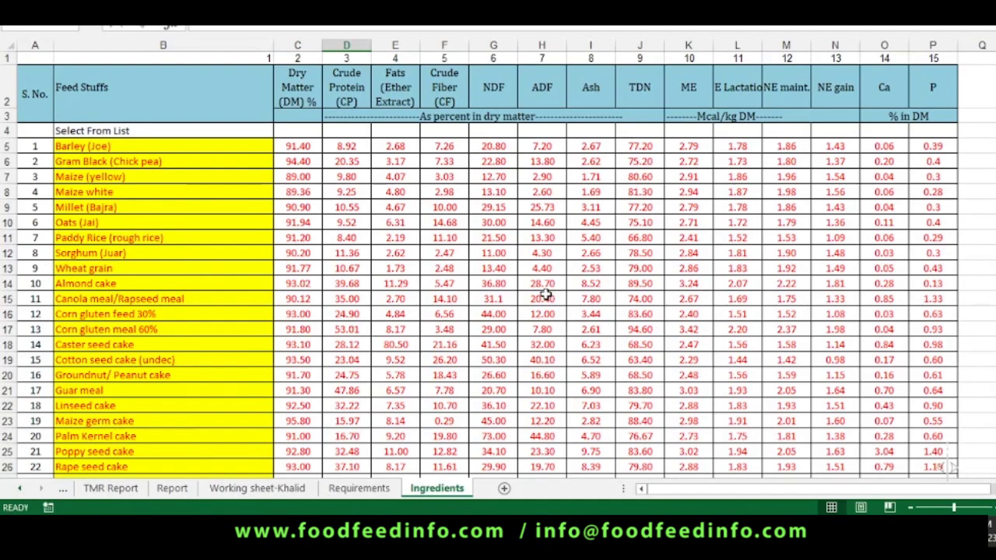
scroll(545, 293, down, 1)
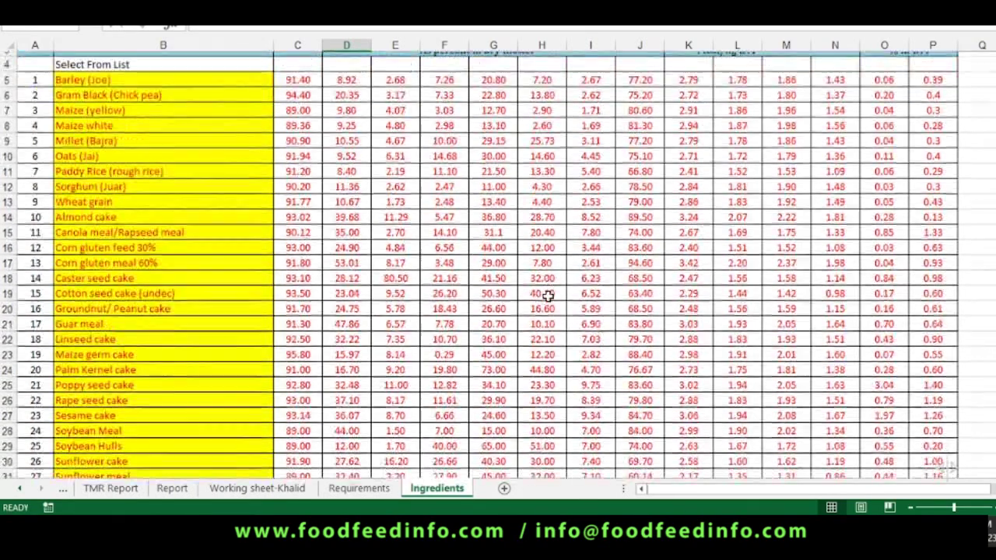
scroll(560, 291, up, 1)
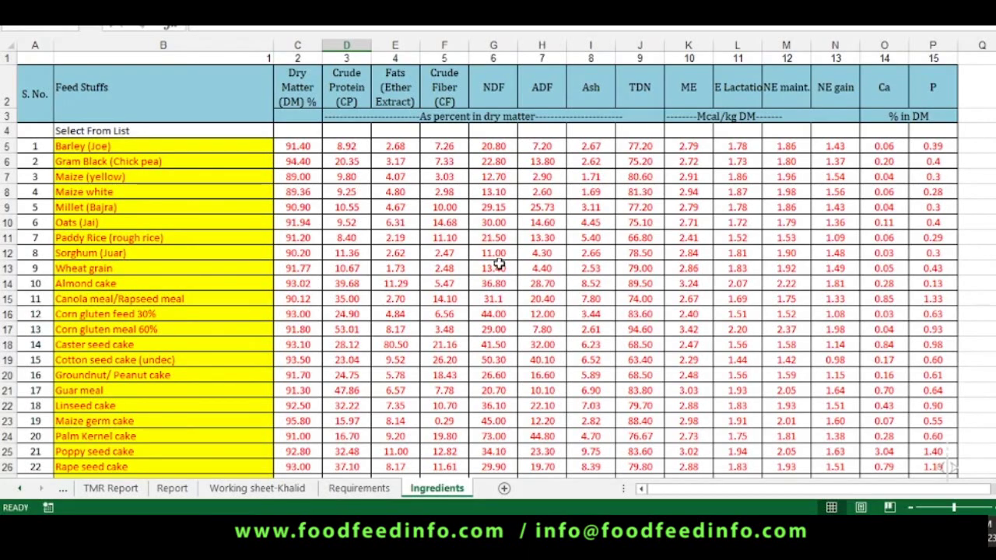
scroll(498, 264, down, 1)
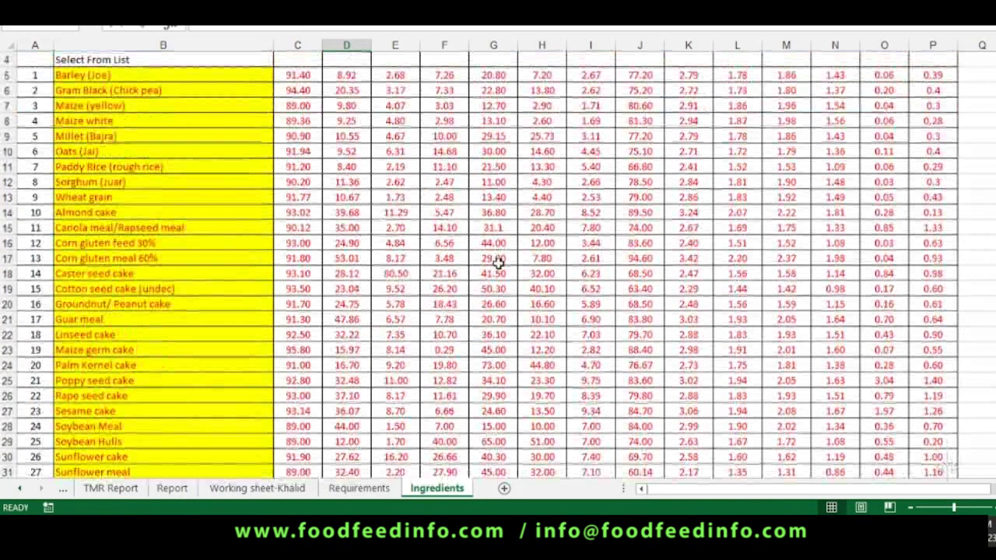
scroll(497, 262, down, 3)
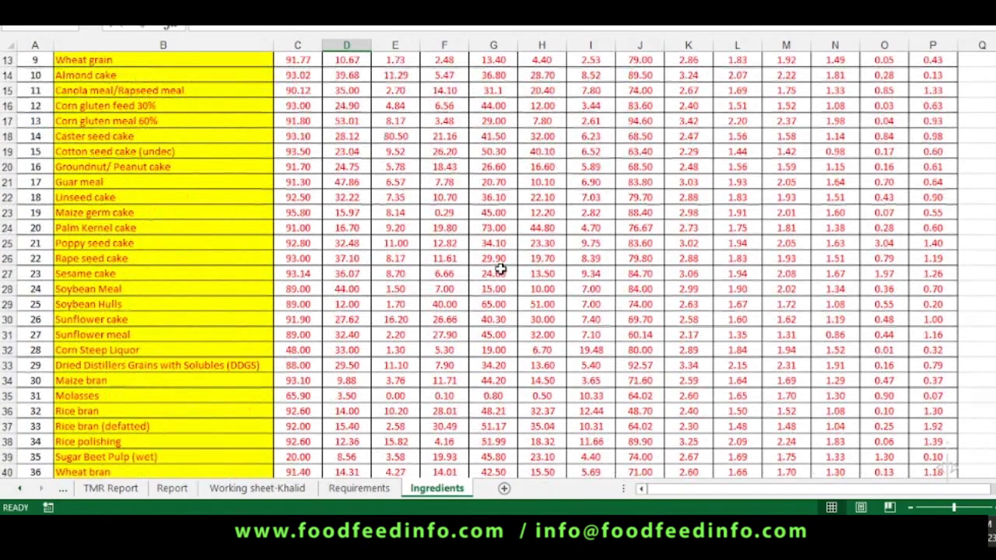
scroll(498, 265, down, 1)
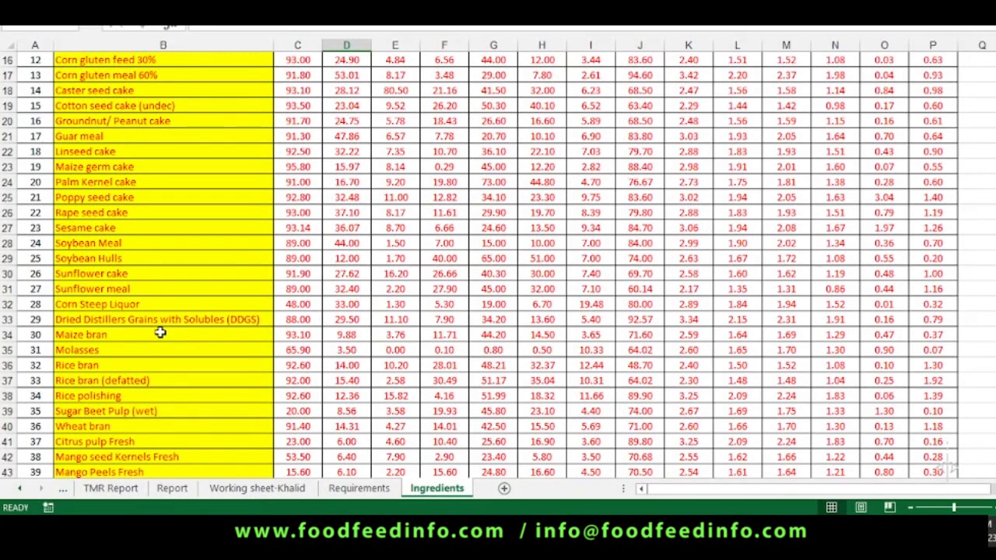
scroll(440, 244, down, 3)
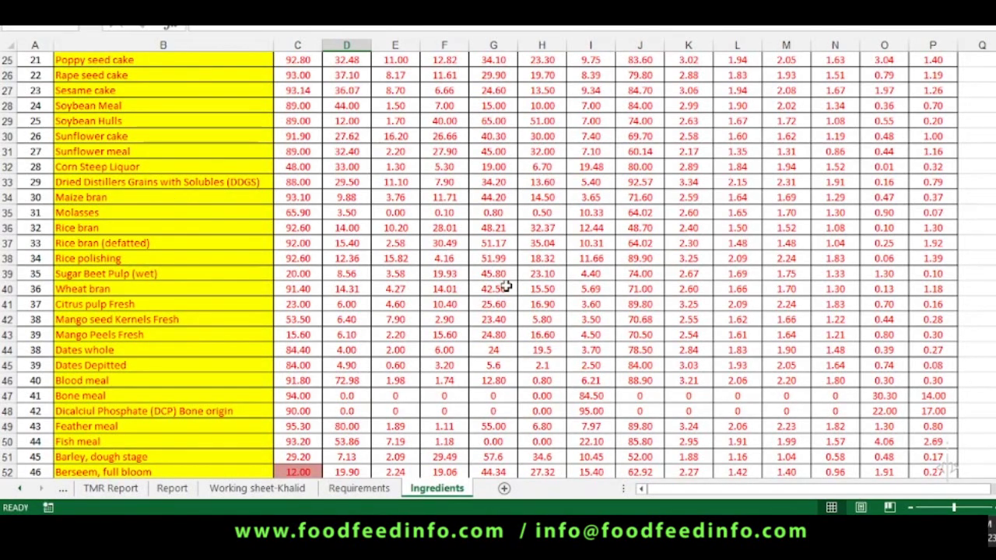
scroll(504, 287, up, 4)
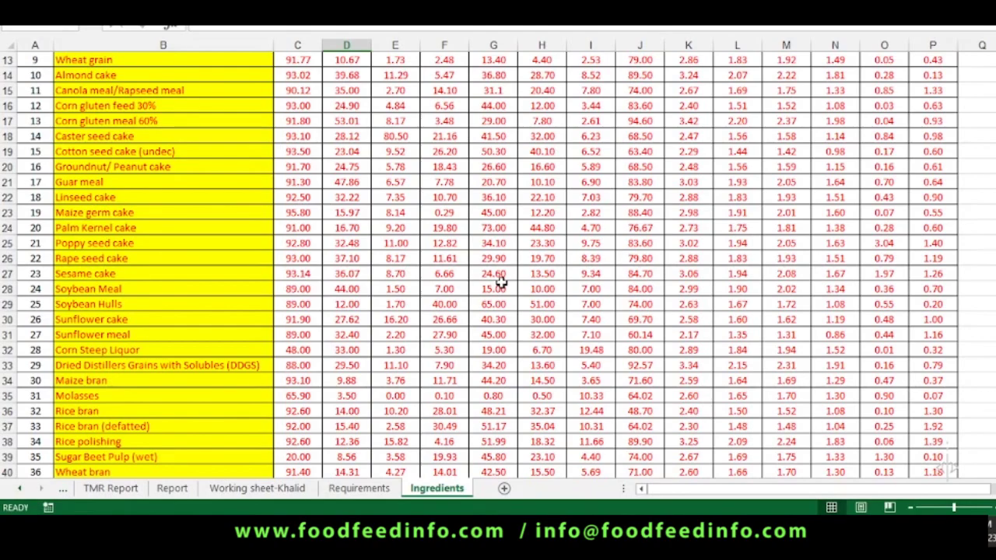
scroll(500, 283, down, 4)
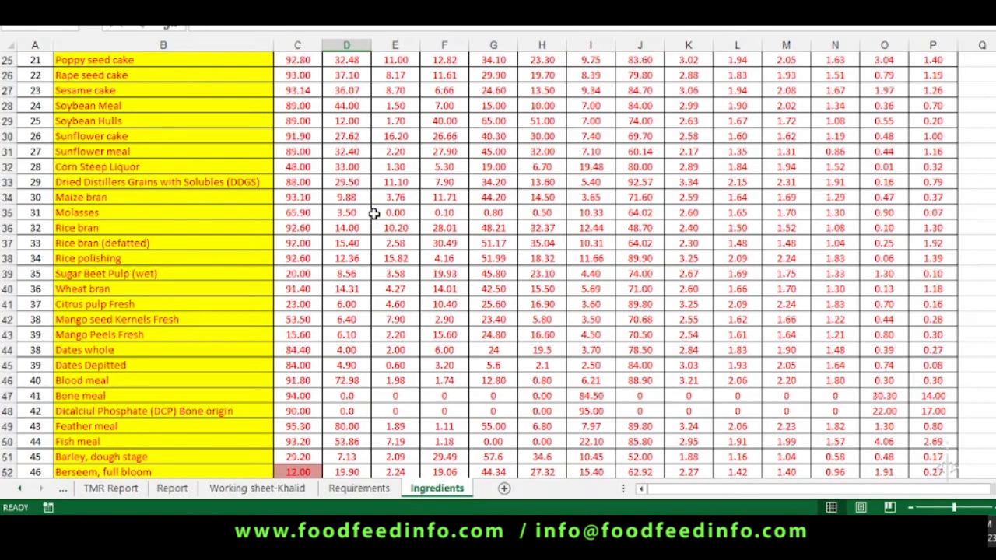
scroll(373, 213, down, 6)
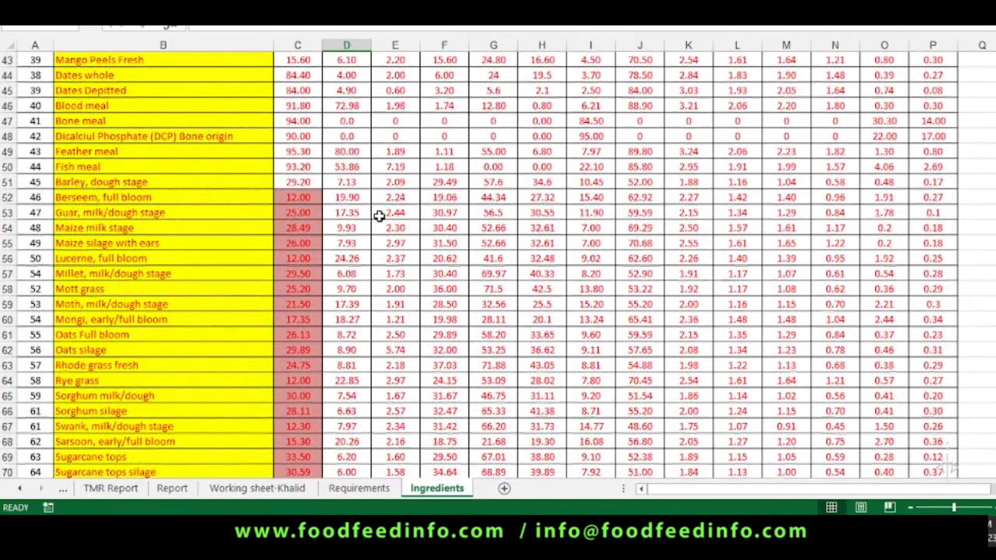
scroll(379, 216, down, 3)
scroll(380, 216, down, 9)
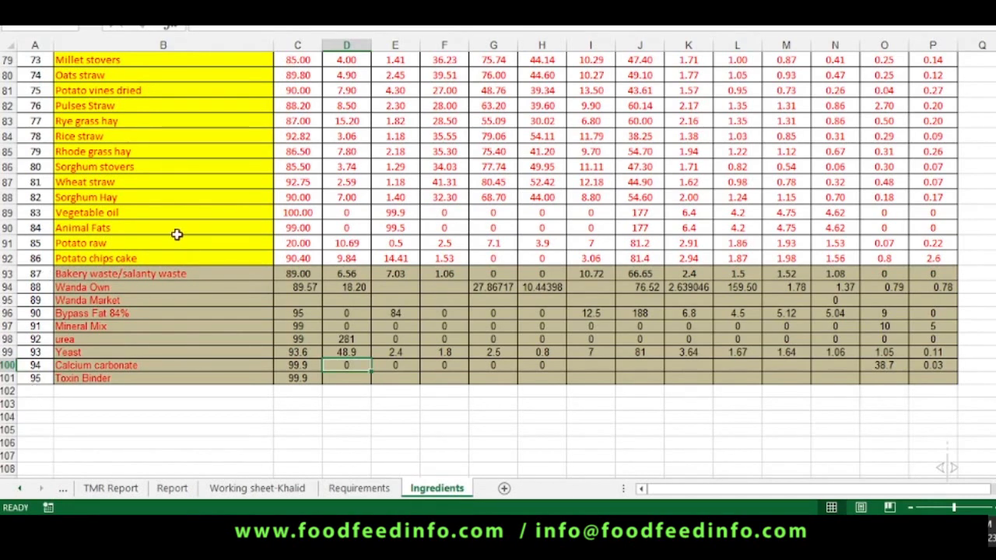
Examine the nutrient cells of the Wanda Own and Wanda Market rows, including dry matter and NDF.
click(392, 300)
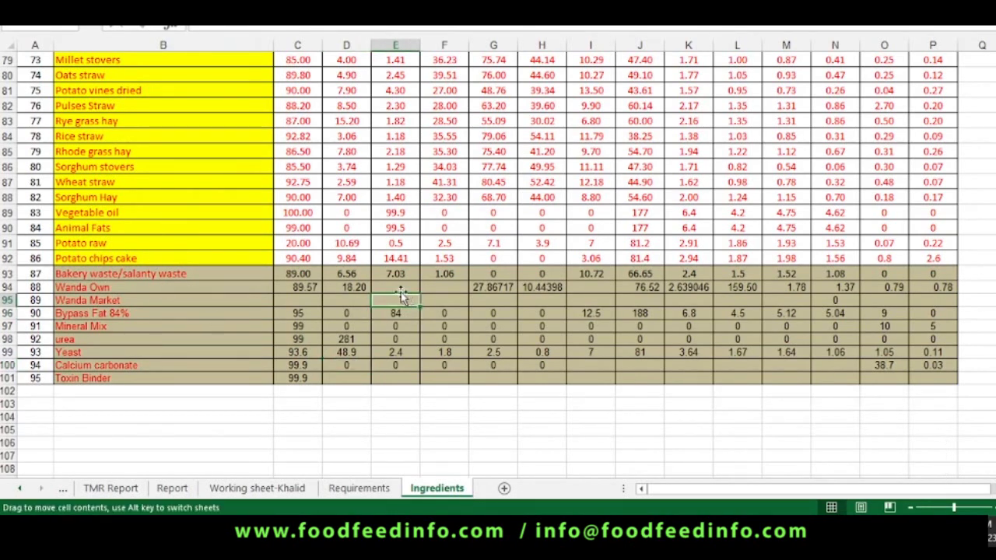
drag(400, 295, 460, 296)
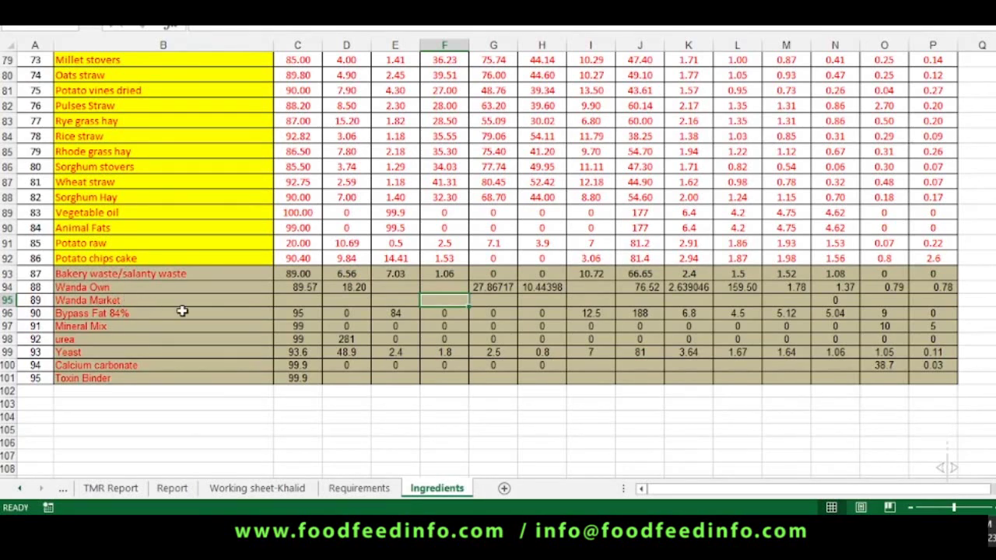
click(287, 300)
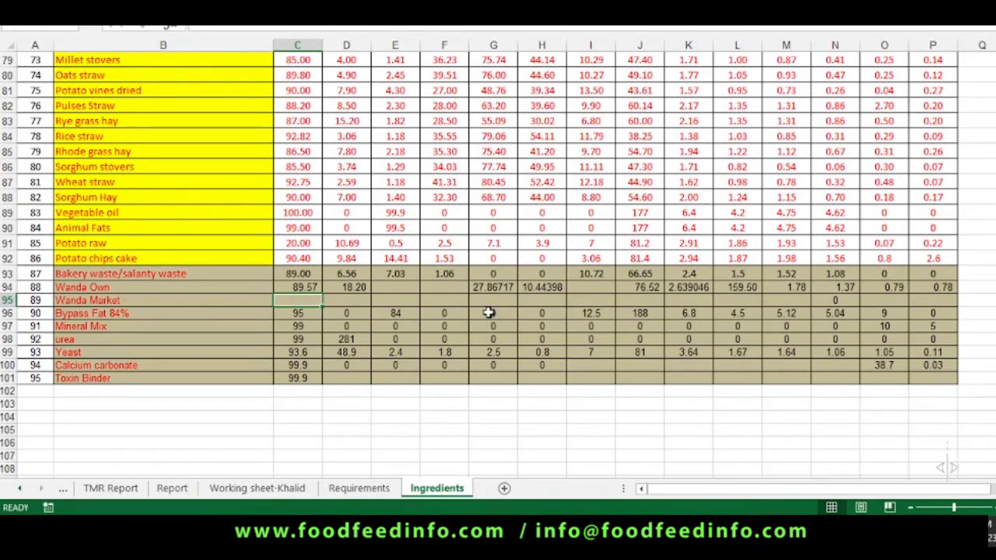
click(289, 288)
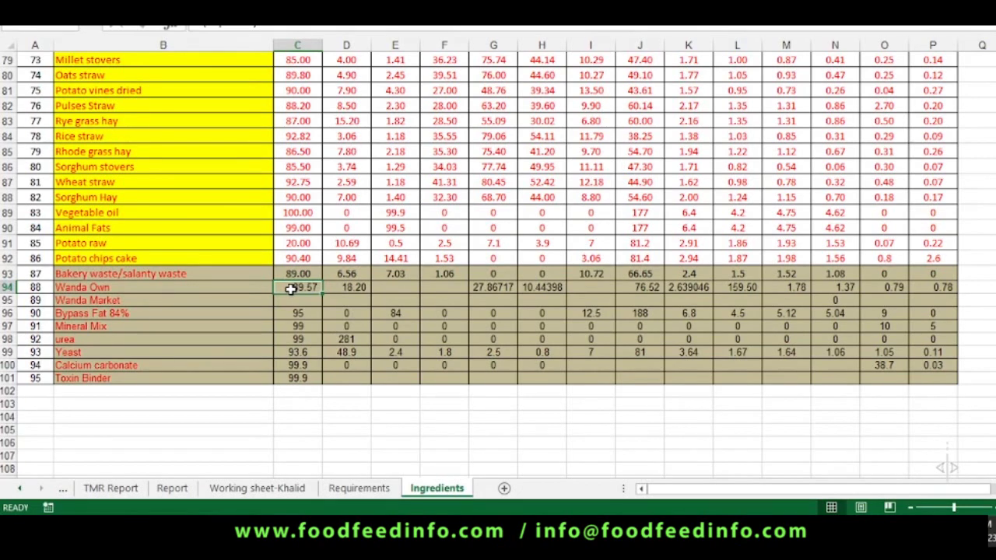
click(489, 286)
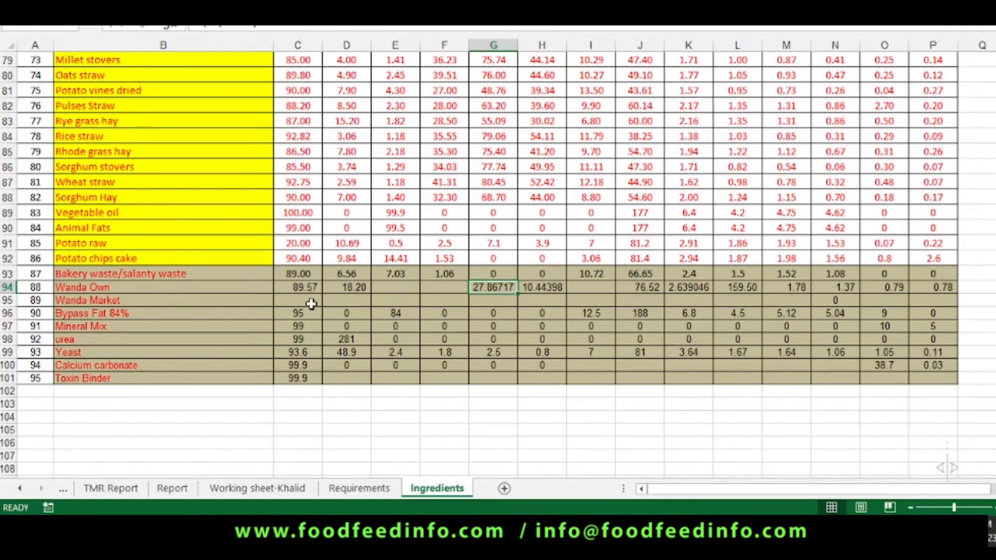
click(311, 300)
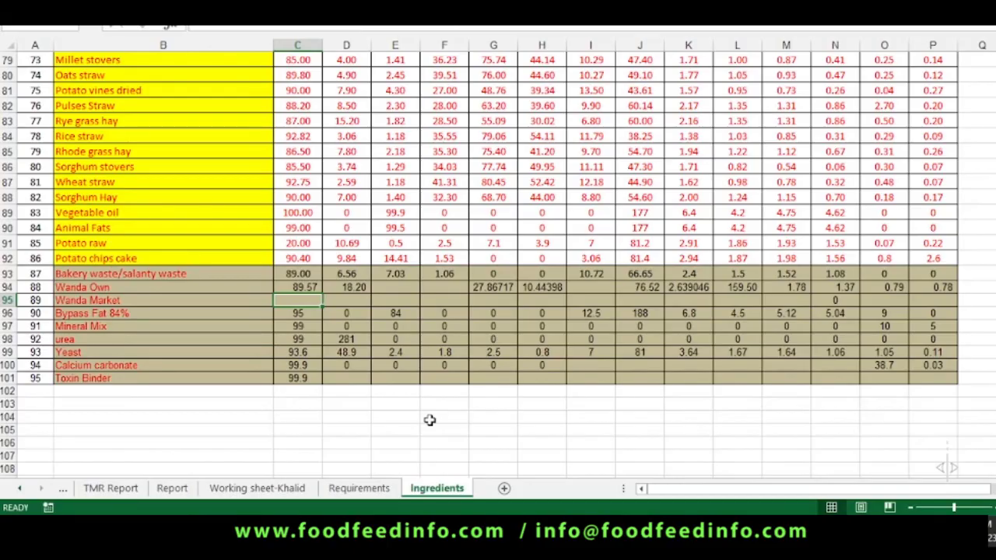
Look back through the feedstuff list up to the oil cakes and return to the ingredients at its end.
scroll(429, 420, up, 11)
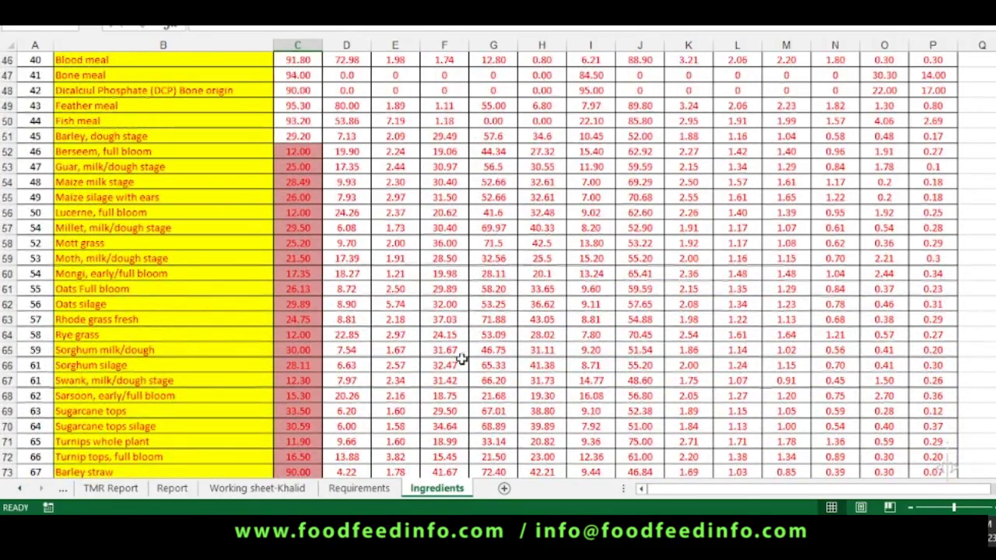
scroll(460, 360, up, 15)
scroll(455, 359, down, 5)
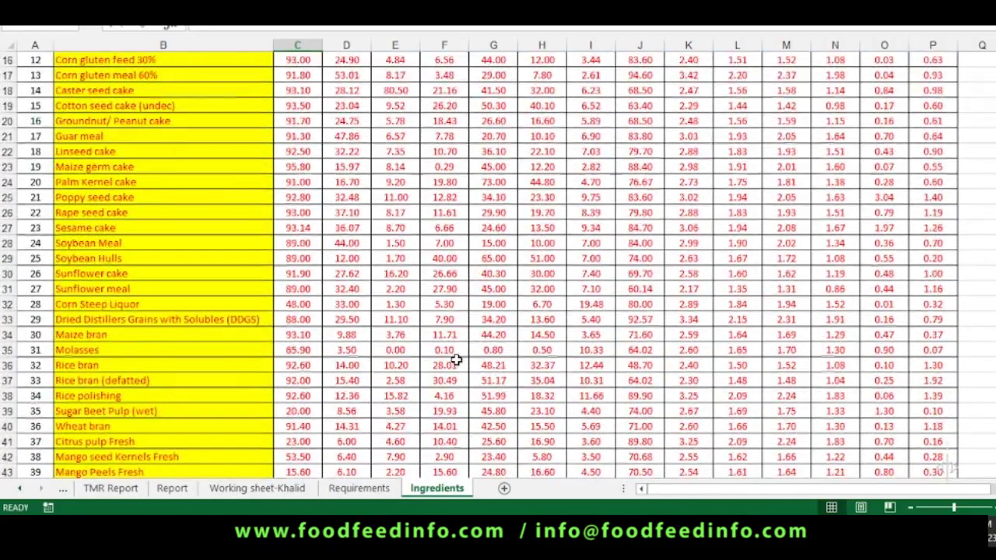
scroll(455, 359, down, 16)
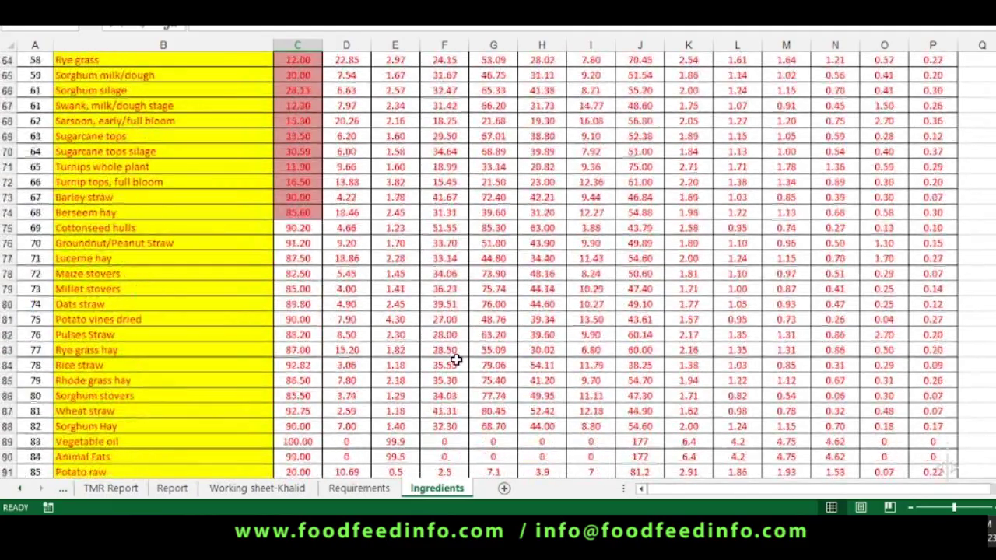
scroll(455, 360, down, 4)
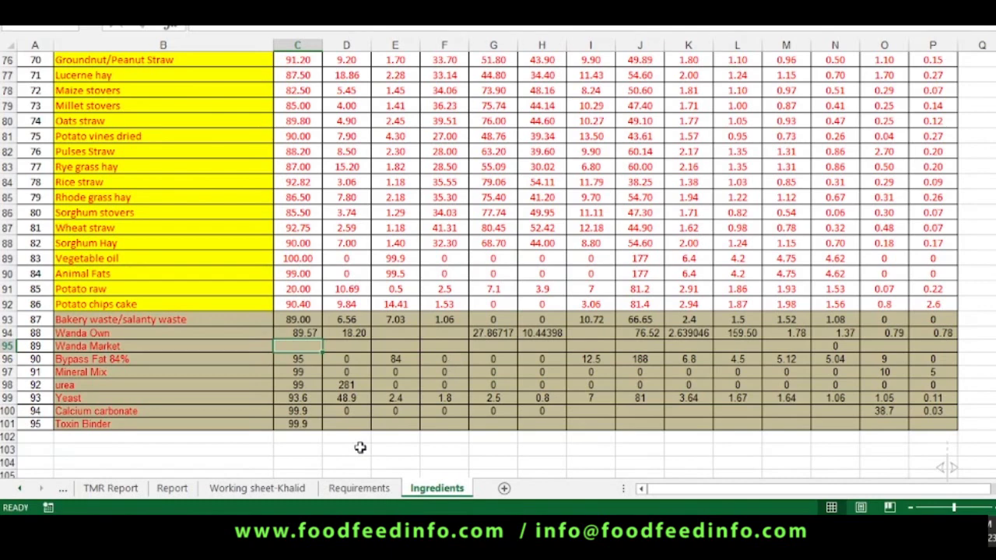
Open the Requirements sheet and examine the animal details with the calculated energy, protein, calcium and phosphorus requirements.
click(354, 489)
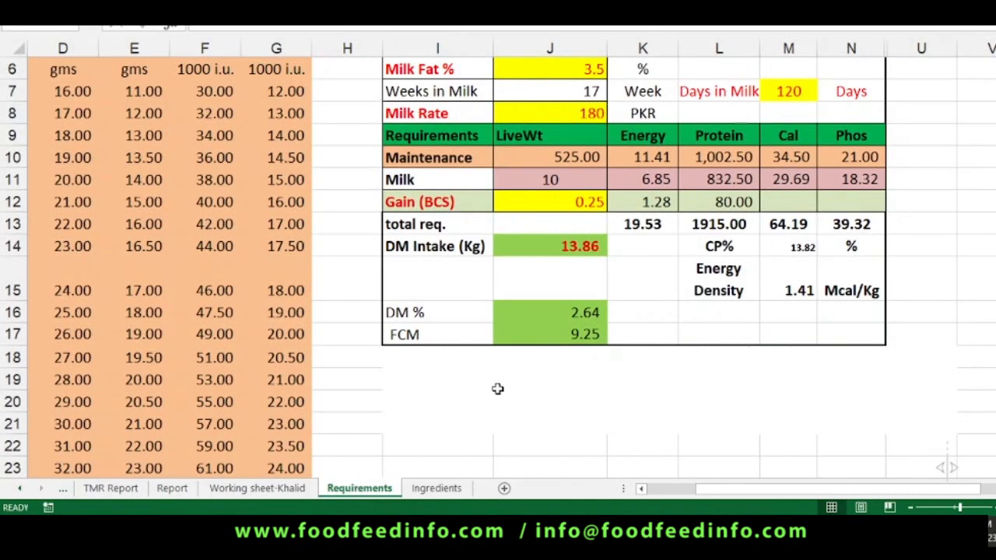
scroll(498, 267, up, 1)
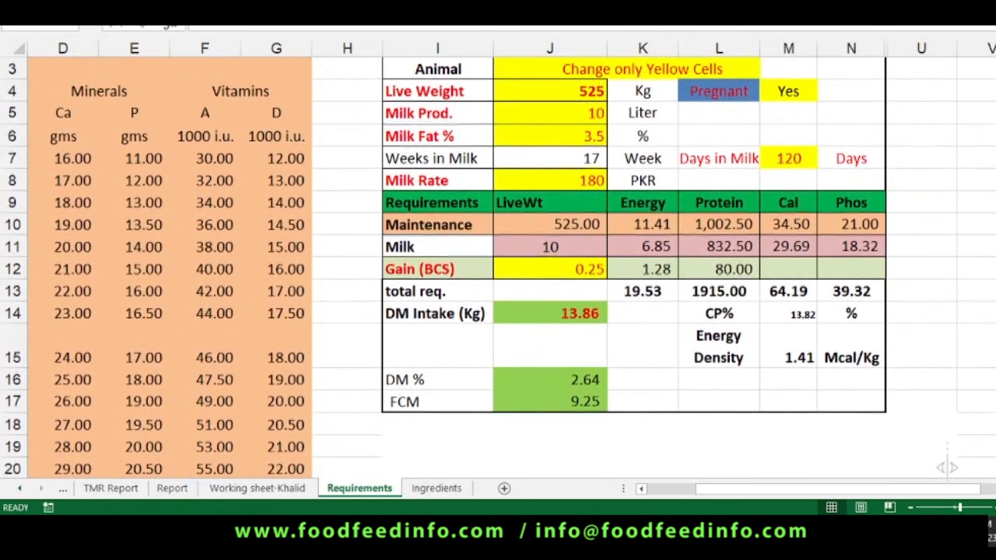
scroll(387, 140, up, 1)
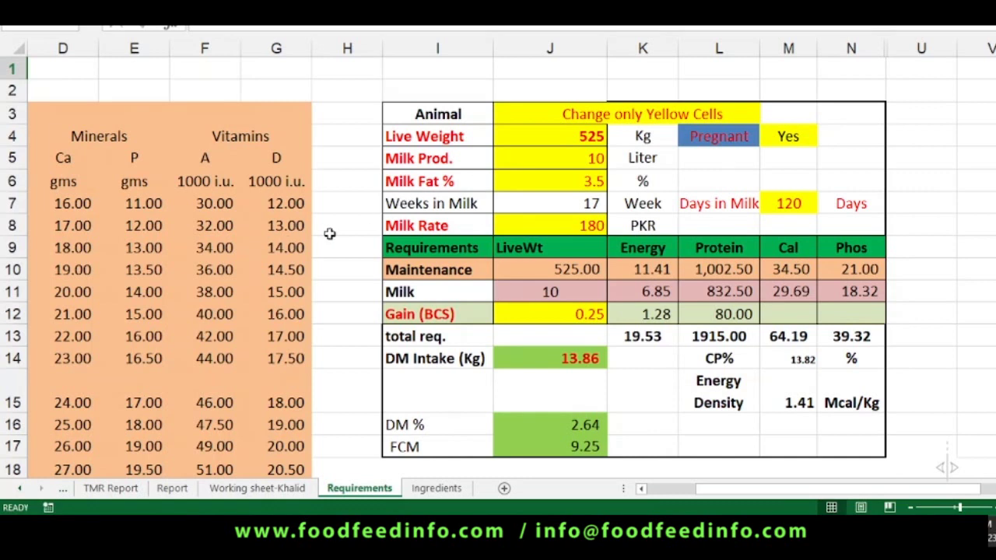
Examine the Maintenance Requirements table's net energy, crude protein and mineral columns by live weight.
click(257, 243)
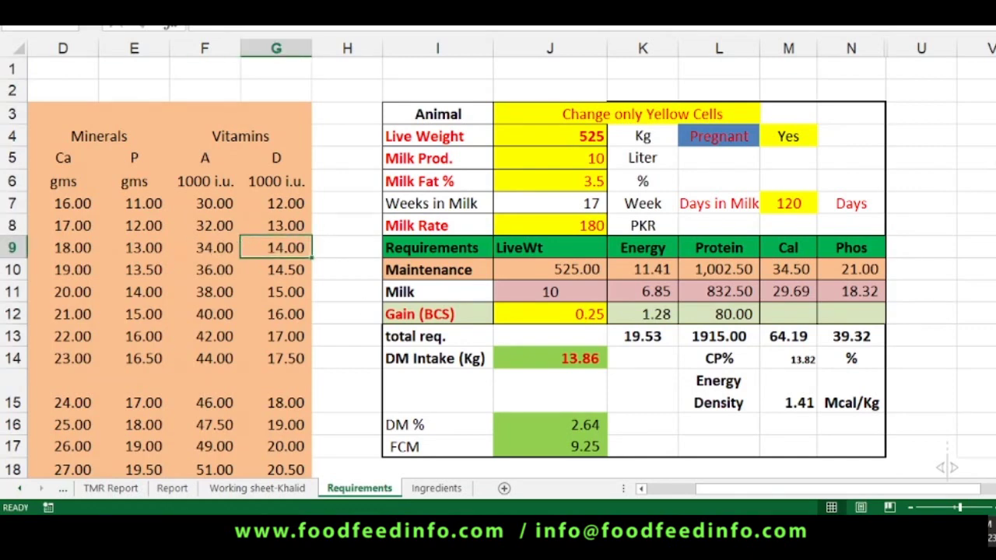
scroll(497, 267, down, 1)
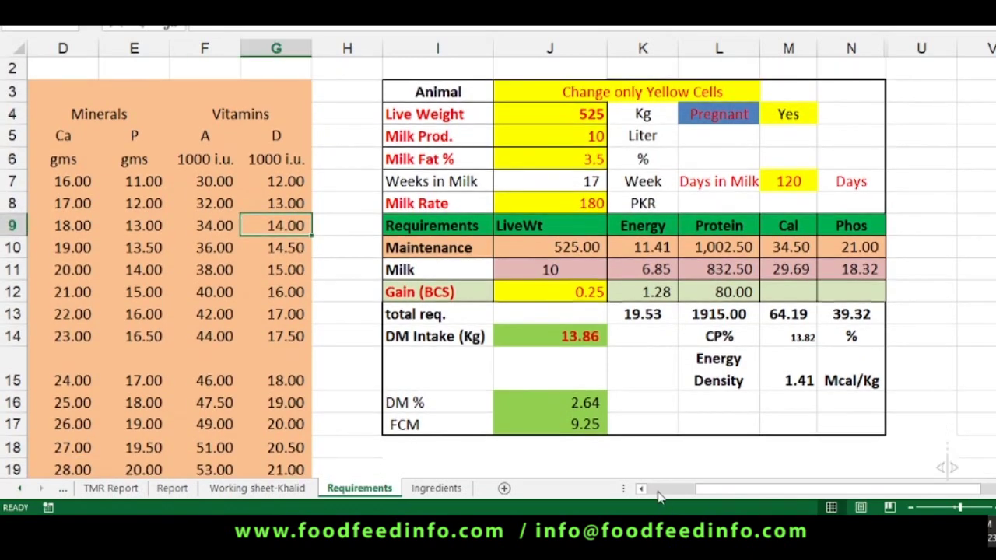
click(658, 490)
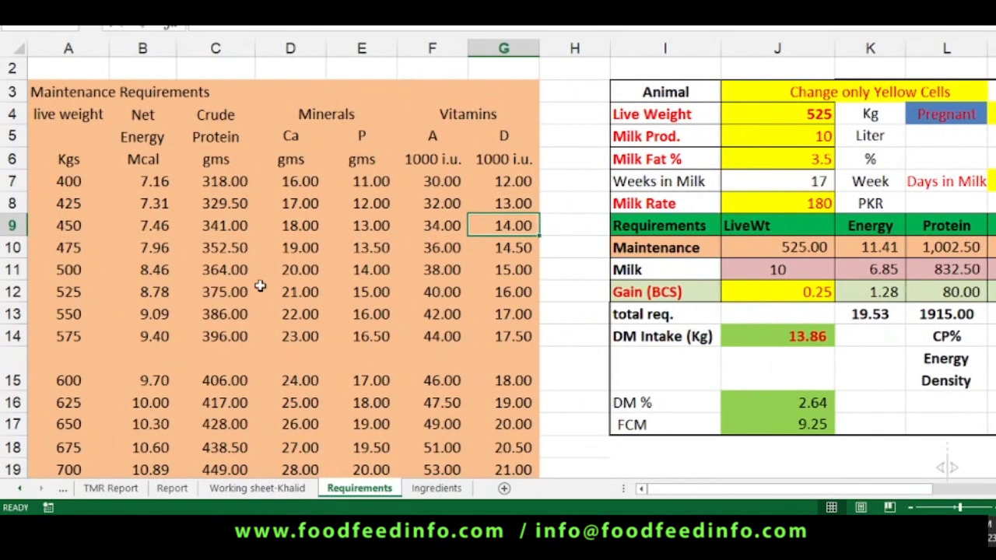
click(161, 195)
click(154, 181)
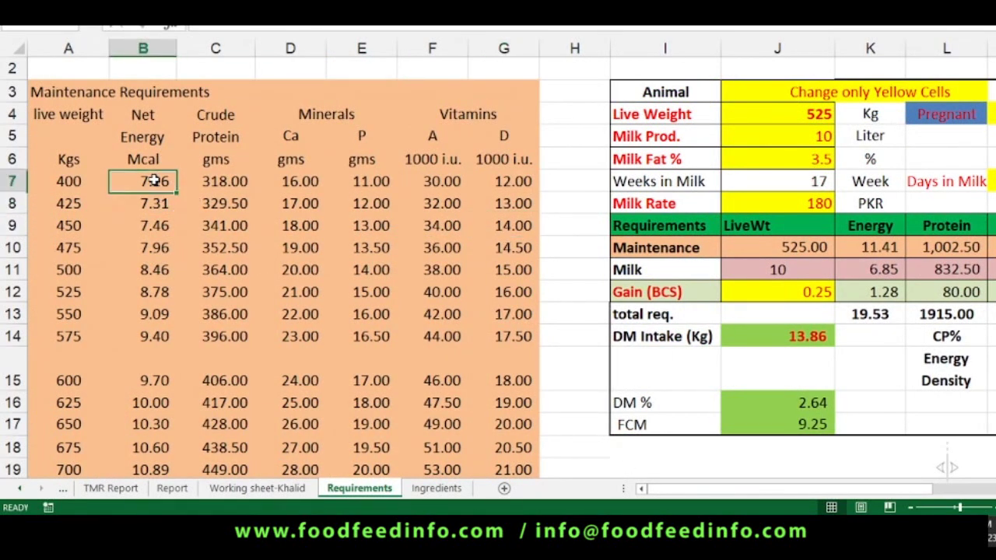
click(238, 166)
click(304, 163)
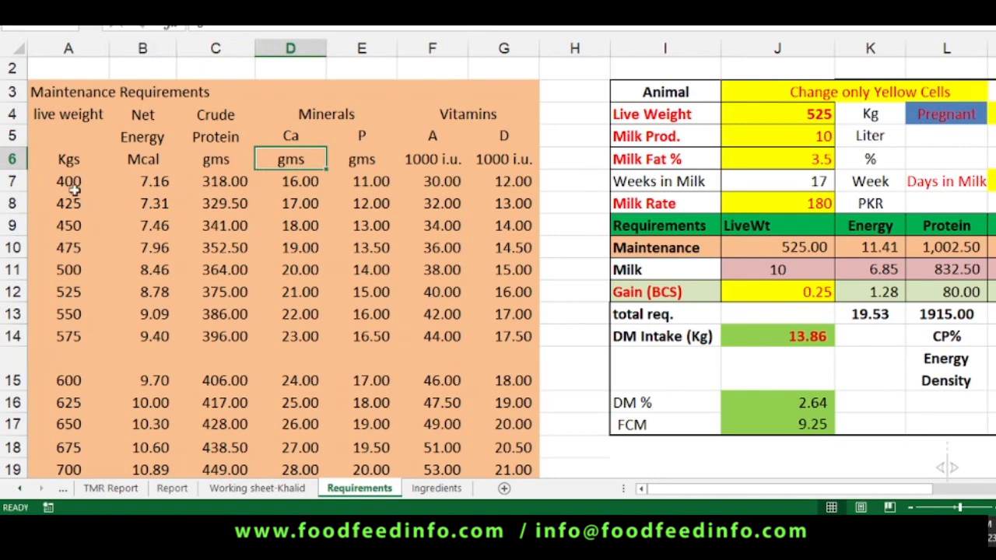
Examine the requirement tables for milk production per liter, body weight change and pregnant animals below the maintenance table.
scroll(68, 336, down, 5)
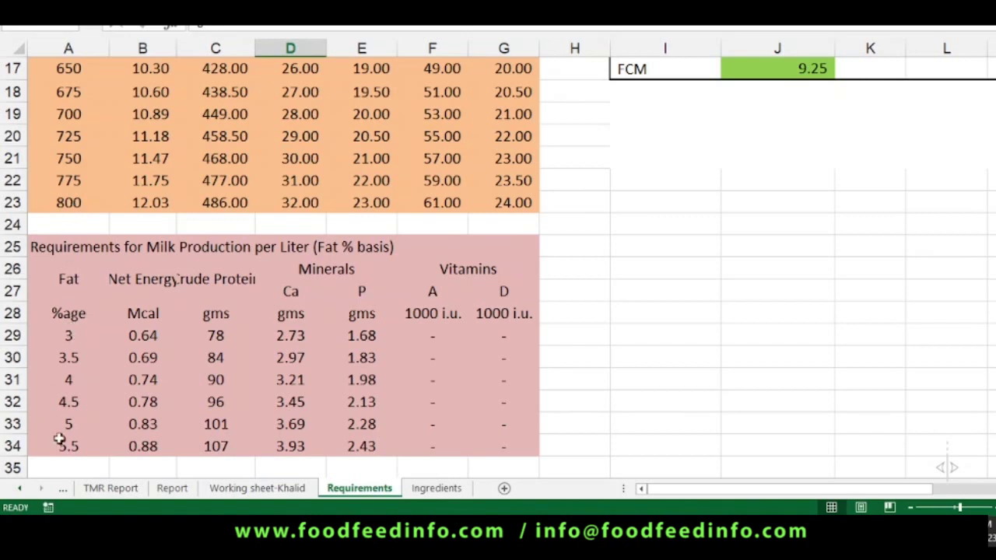
scroll(84, 451, down, 2)
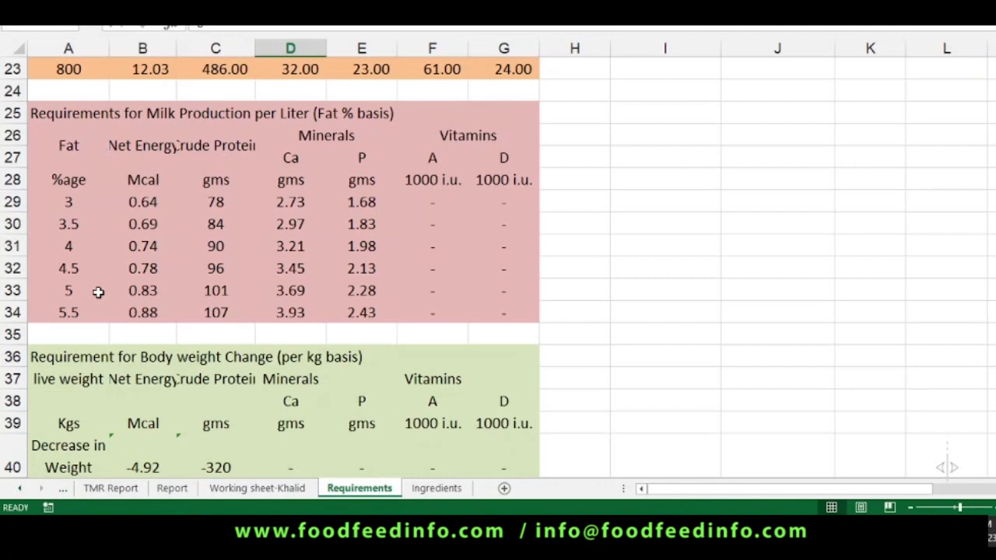
scroll(98, 291, down, 3)
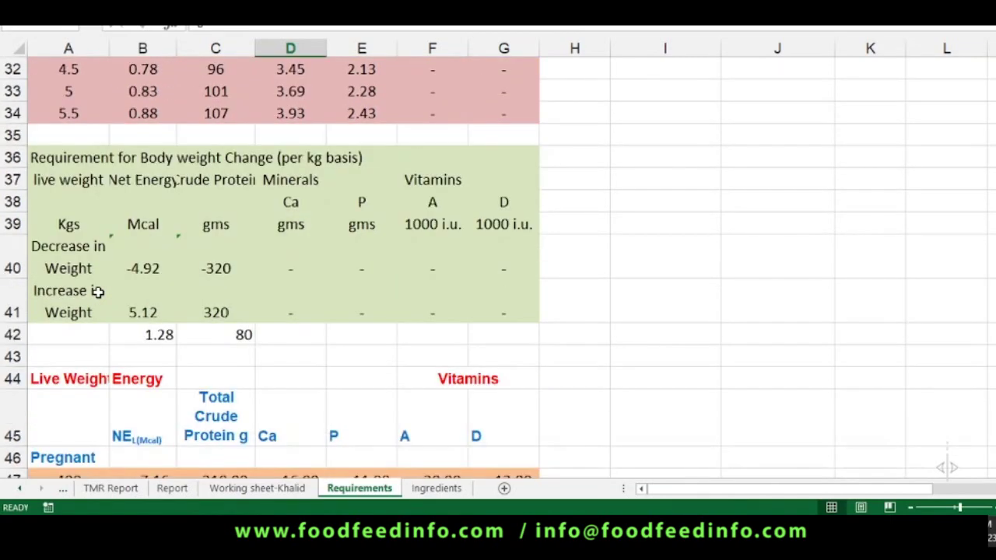
scroll(120, 251, up, 2)
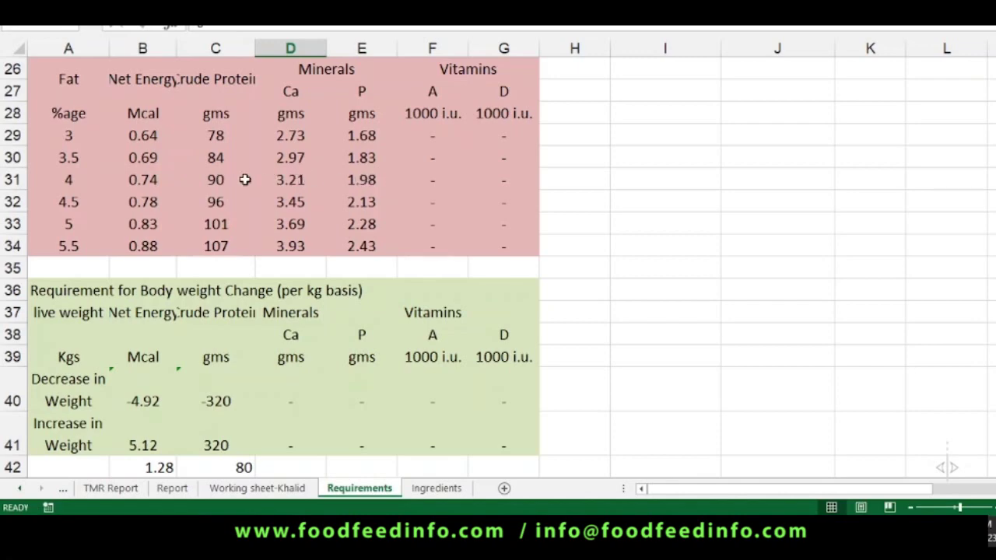
scroll(195, 349, down, 3)
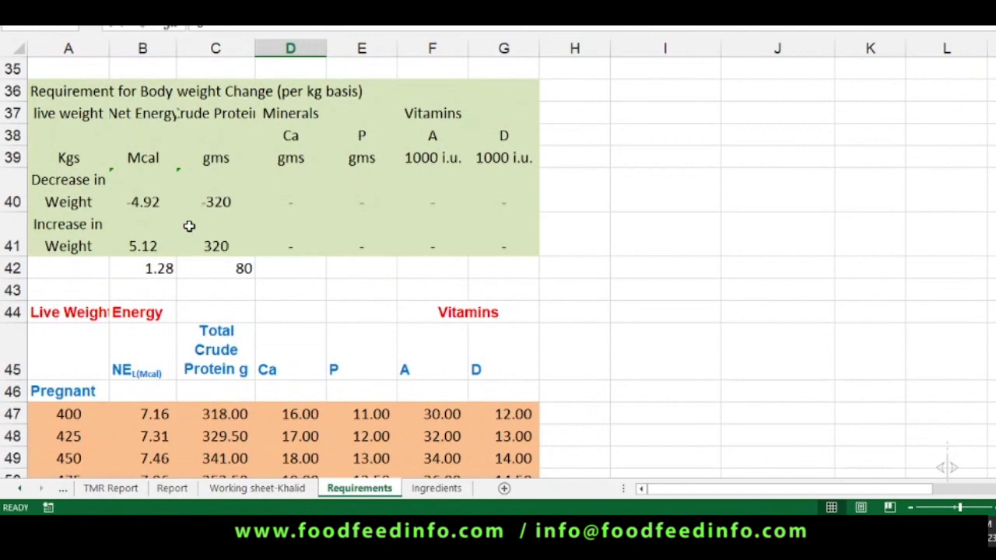
scroll(189, 226, down, 1)
scroll(188, 226, down, 2)
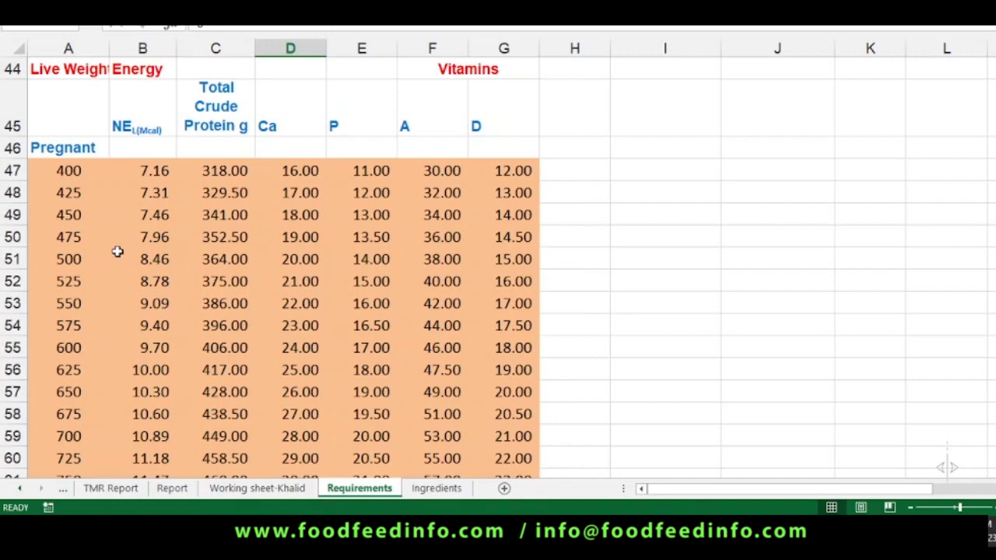
Compare the live-weight requirement rows for pregnant animals with the tables above and return to the start of the sheet.
scroll(116, 250, down, 3)
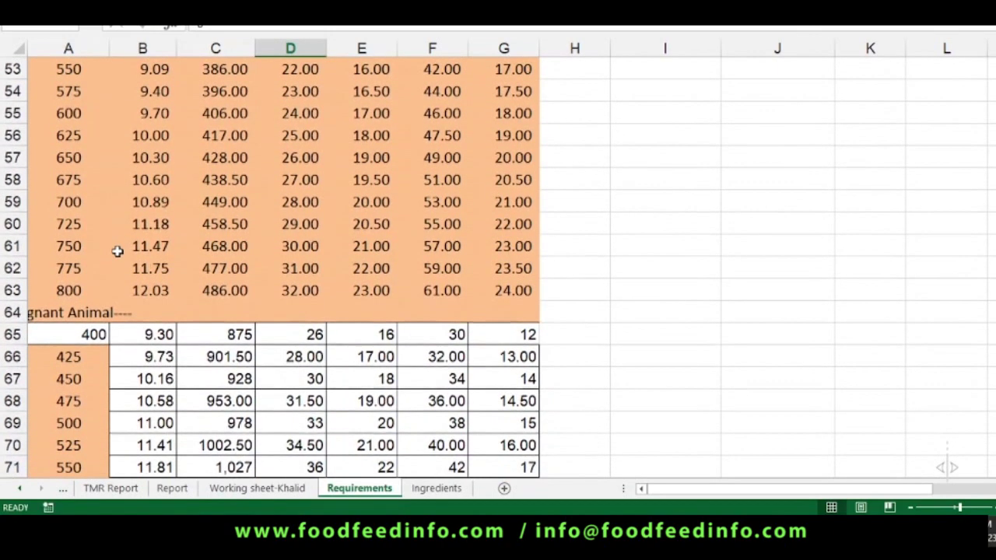
scroll(117, 250, up, 2)
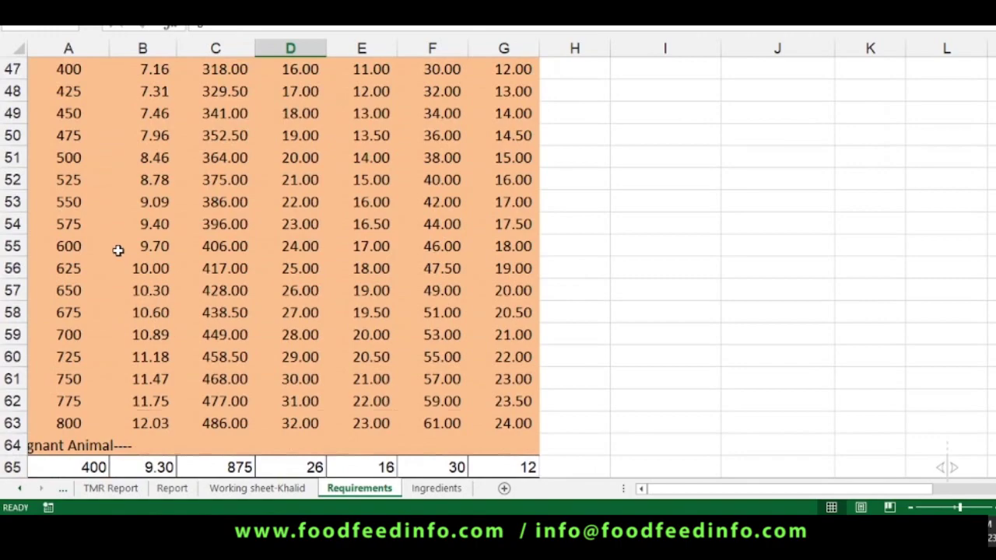
scroll(116, 251, up, 1)
scroll(116, 251, down, 4)
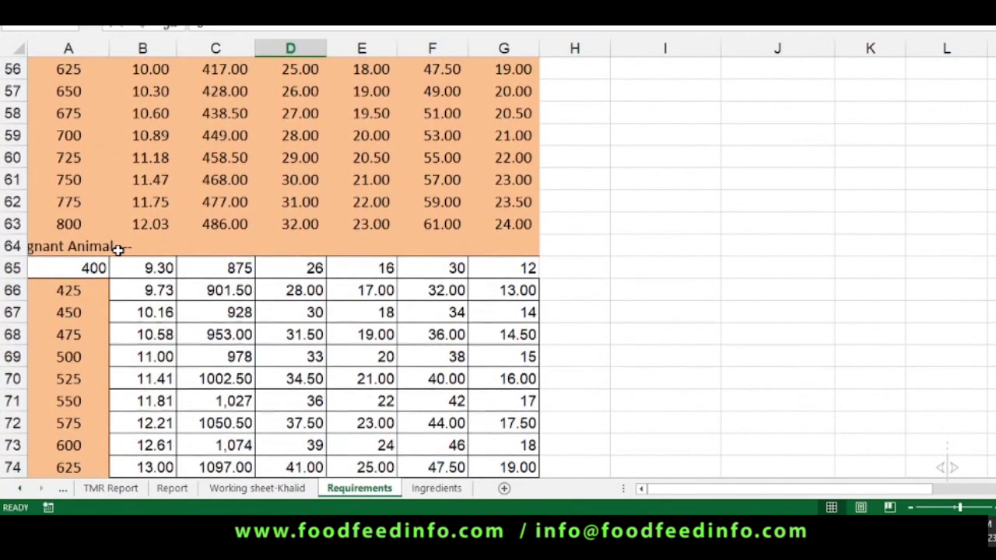
scroll(116, 247, up, 6)
scroll(125, 246, up, 4)
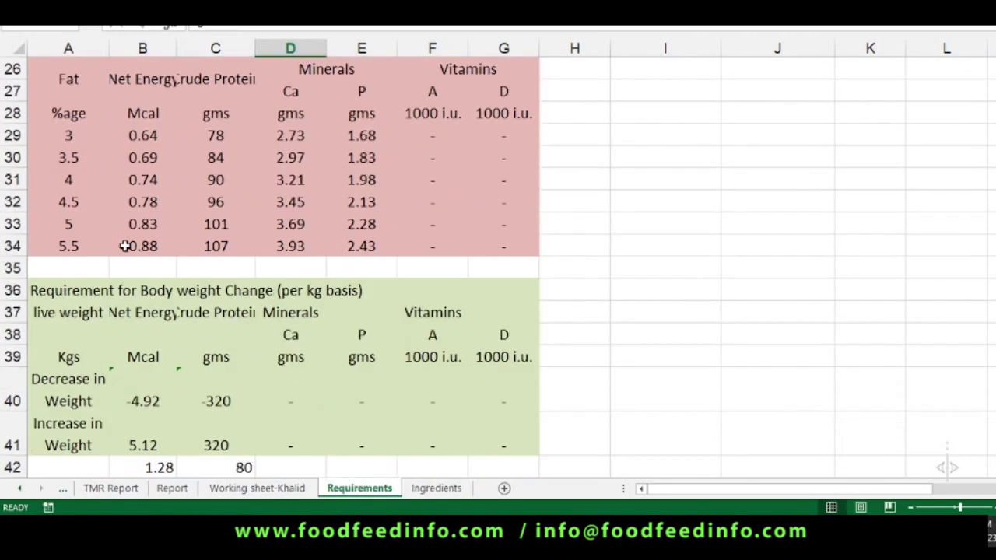
scroll(125, 246, up, 8)
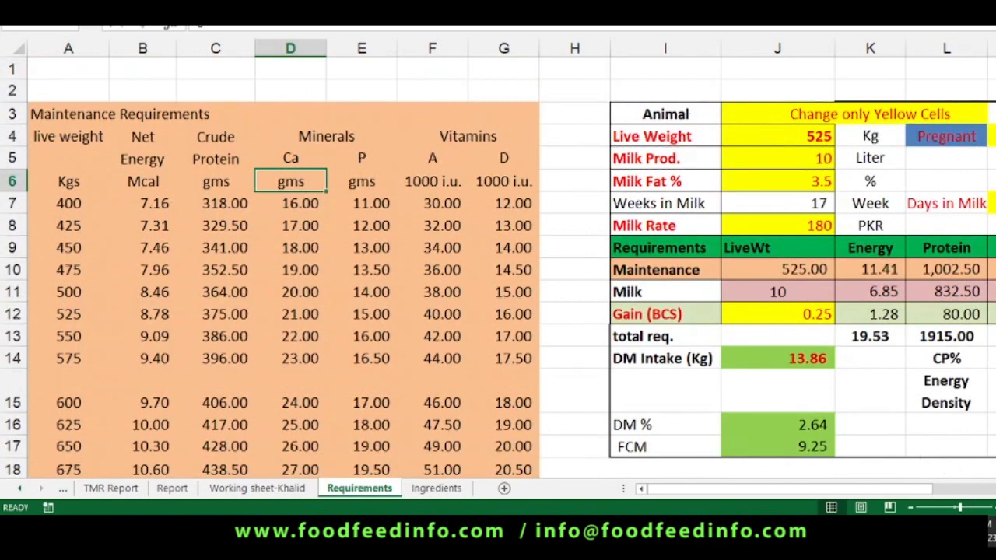
Set the animal's live weight to 600 kg in the animal details.
scroll(502, 377, right, 3)
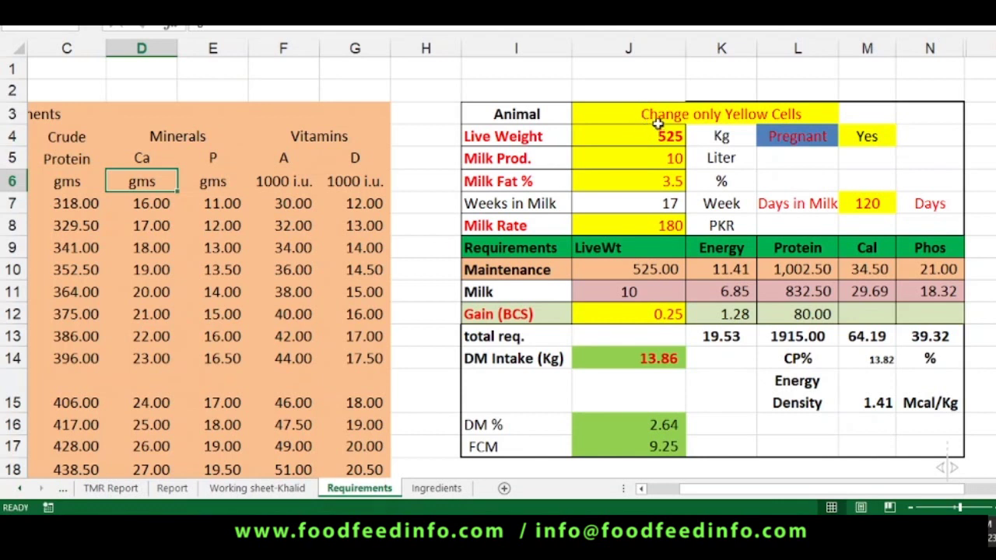
click(633, 139)
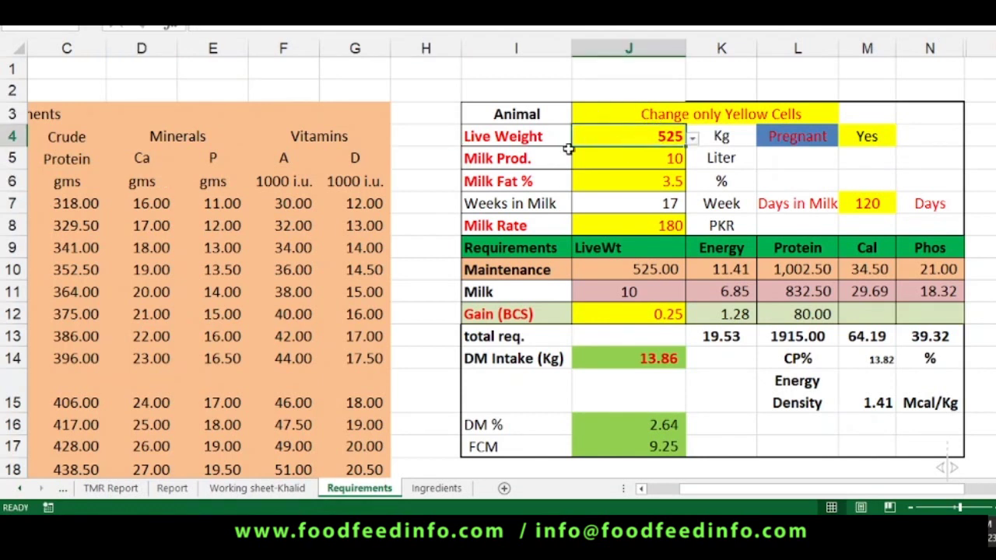
click(691, 138)
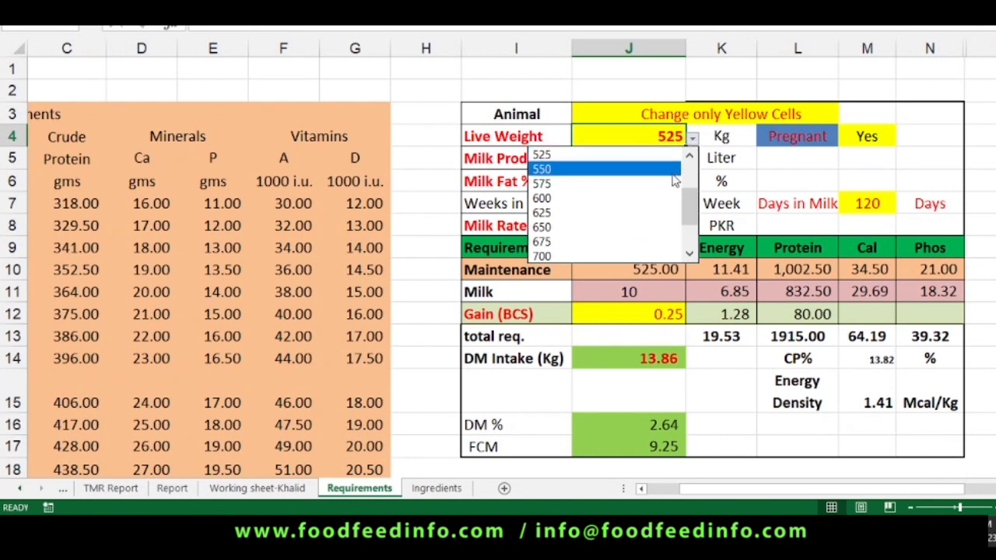
click(640, 198)
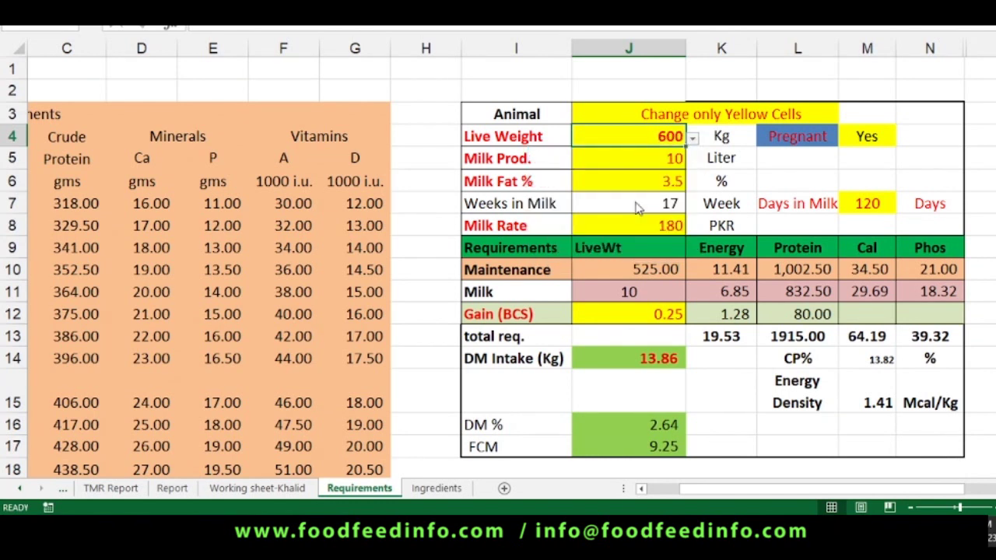
Set the animal's milk production to 0 liters and its milk fat to 0%.
click(637, 153)
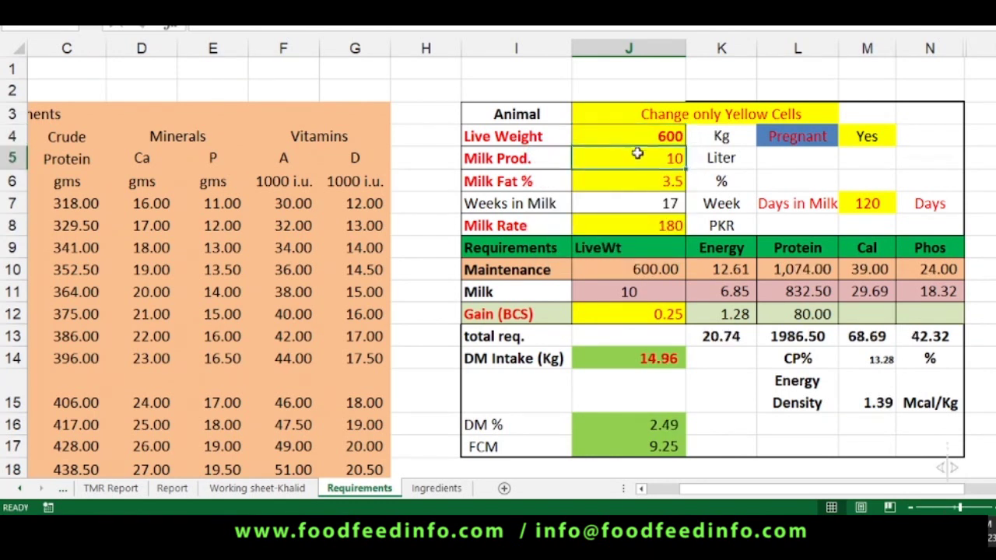
text(0)
key(Return)
text(0)
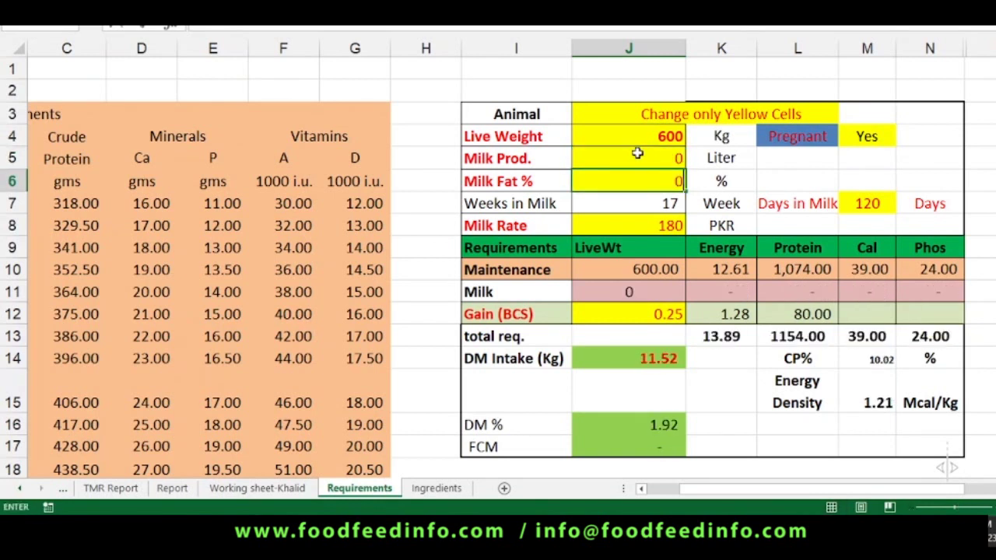
key(Return)
Set the milk rate to 200 PKR.
key(Return)
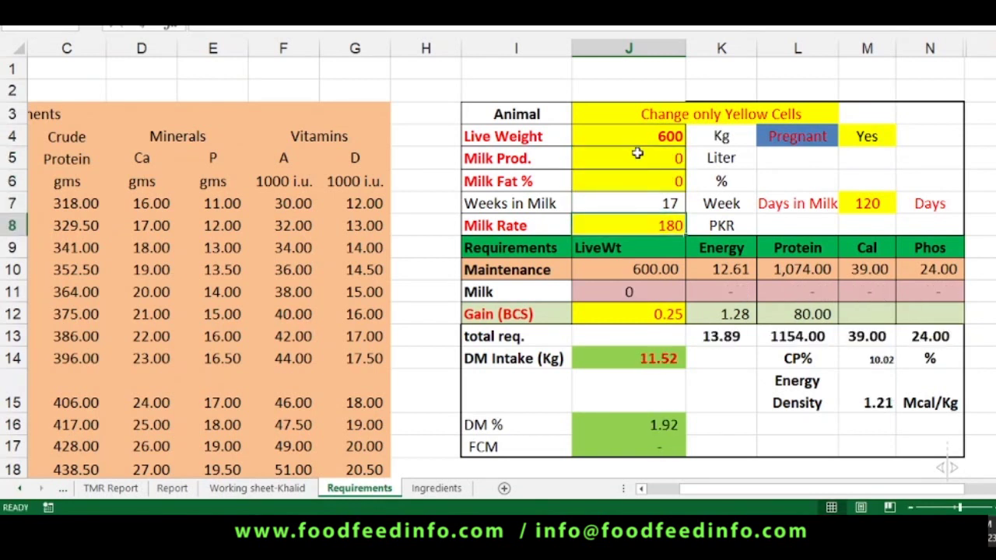
text(200)
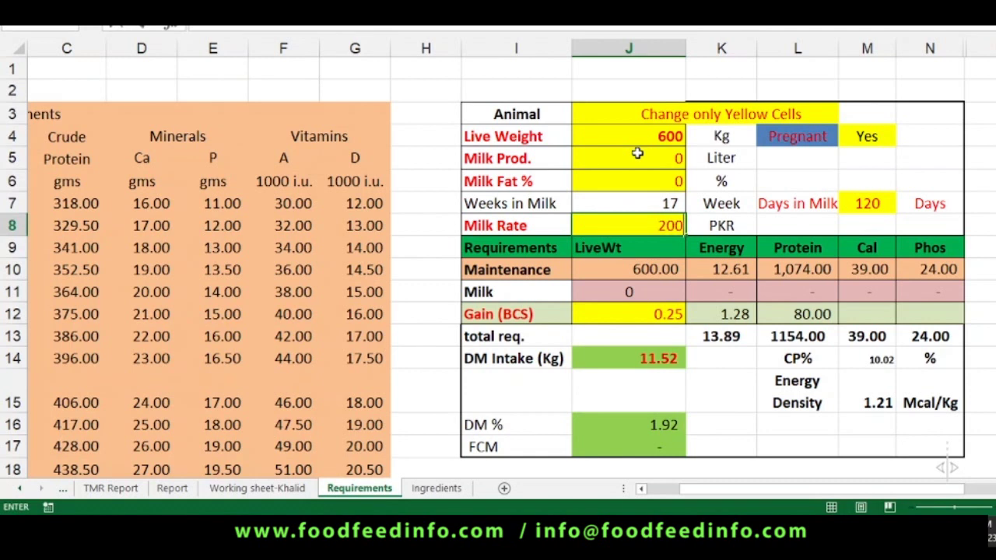
key(Return)
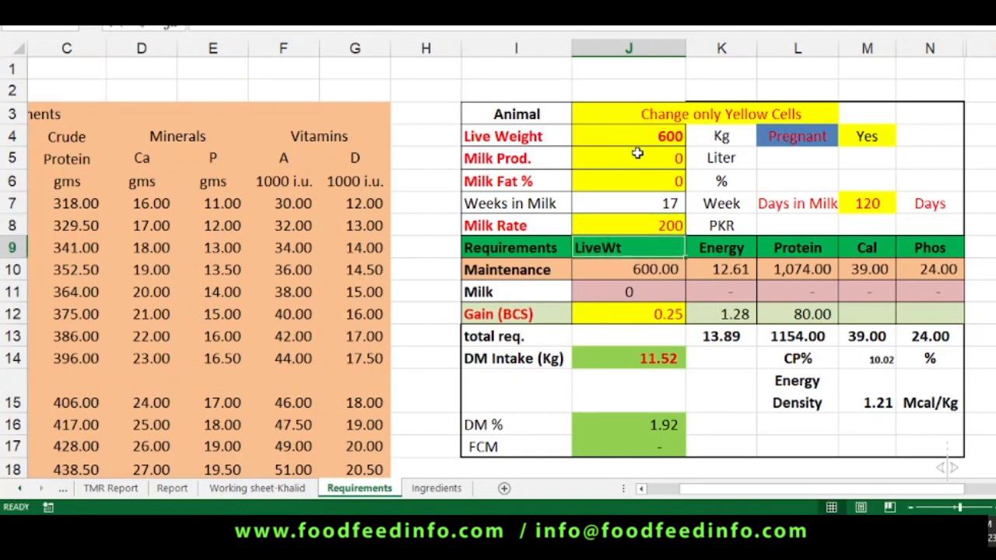
Set the animal's days in milk to 30.
click(609, 225)
key(Right)
key(Right)
key(Right)
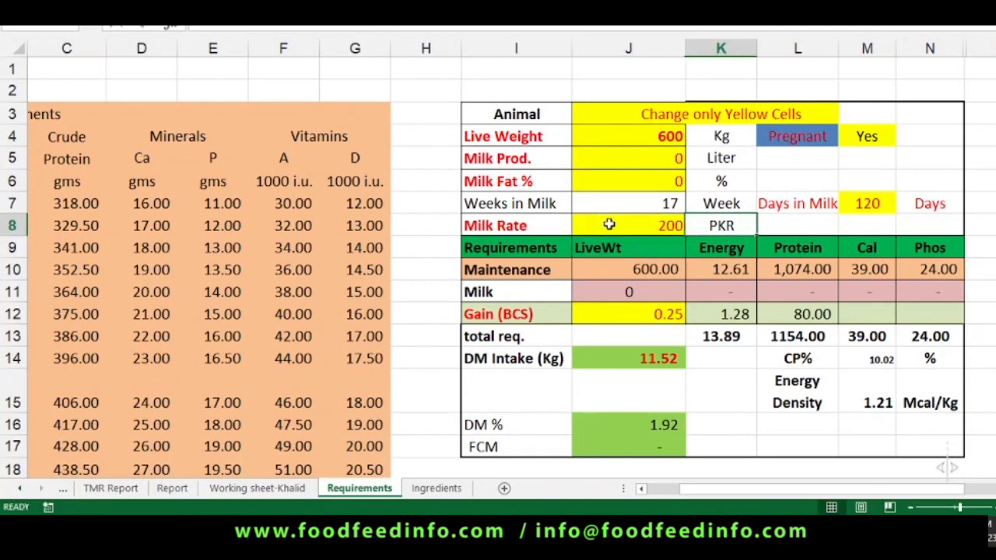
key(Up)
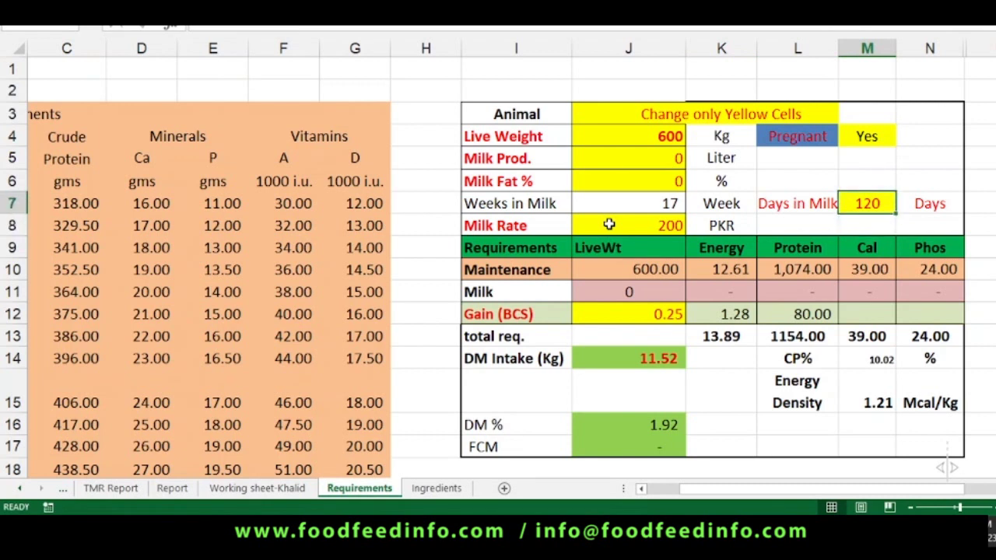
text(30)
key(Return)
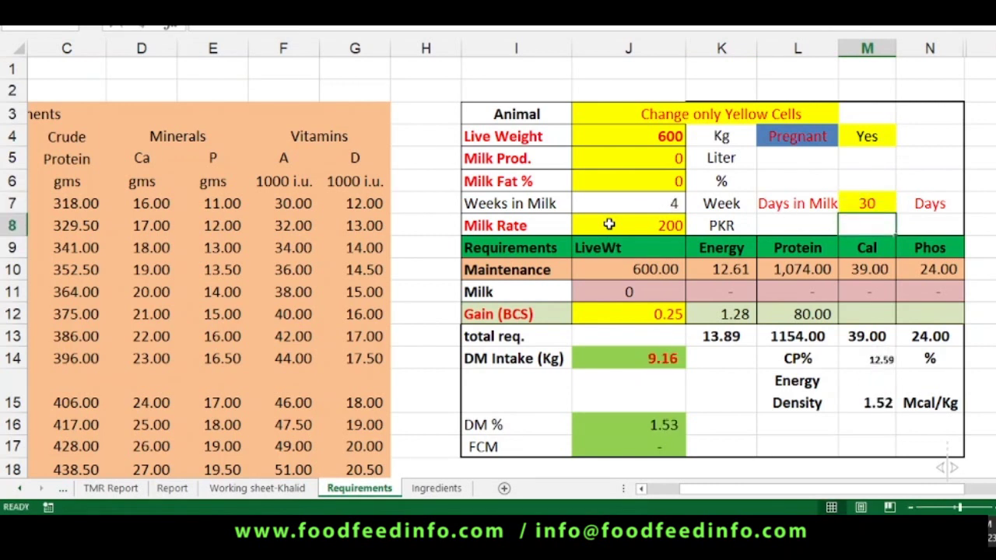
Set the animal's Pregnant status to No.
click(874, 136)
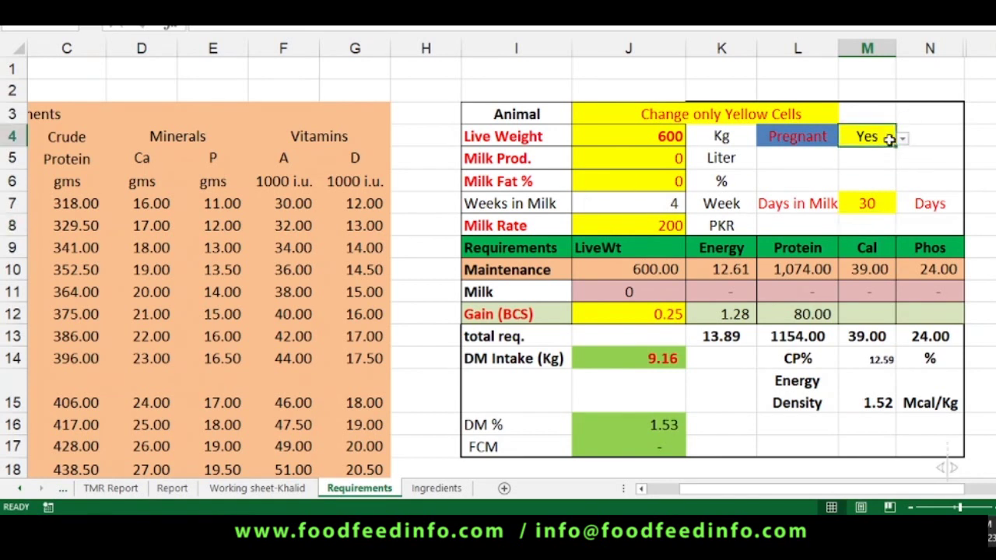
click(911, 141)
click(890, 137)
click(901, 138)
click(887, 169)
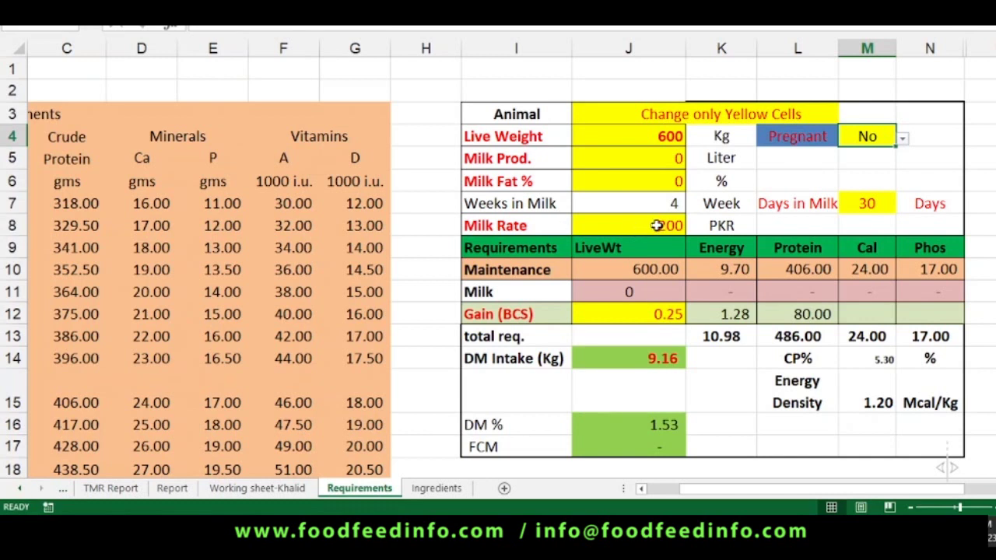
Set the Gain (BCS) value in the requirements table to -0.25.
click(625, 320)
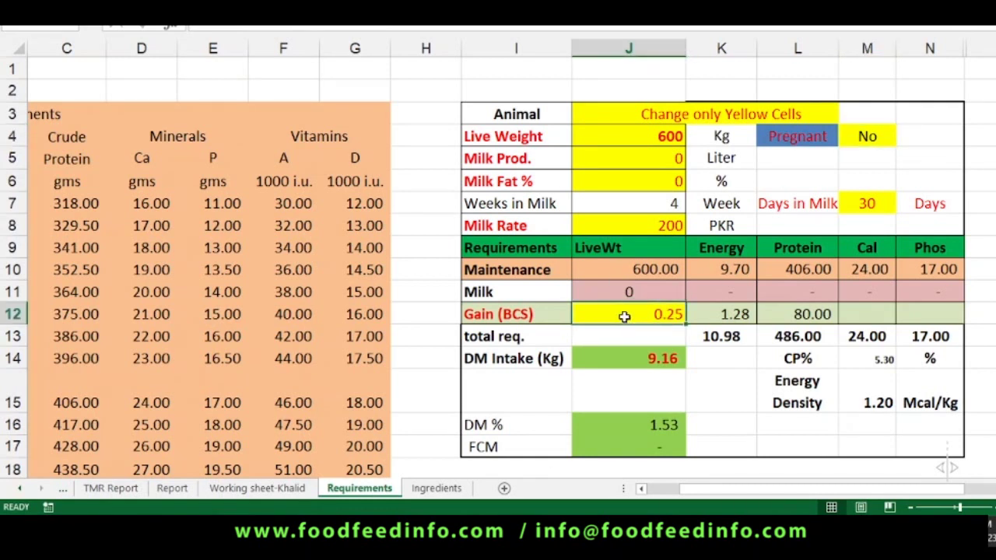
text(-0.)
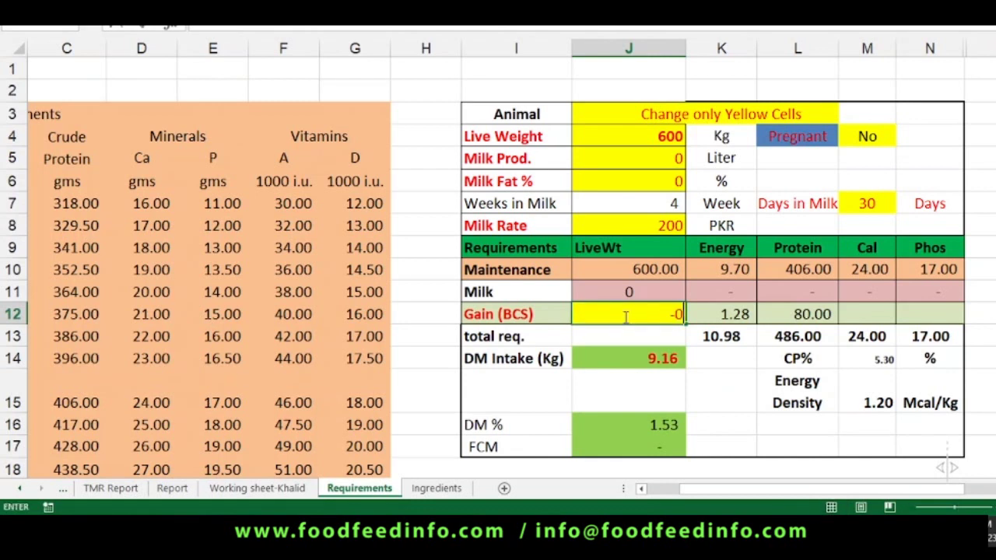
text(25)
key(Return)
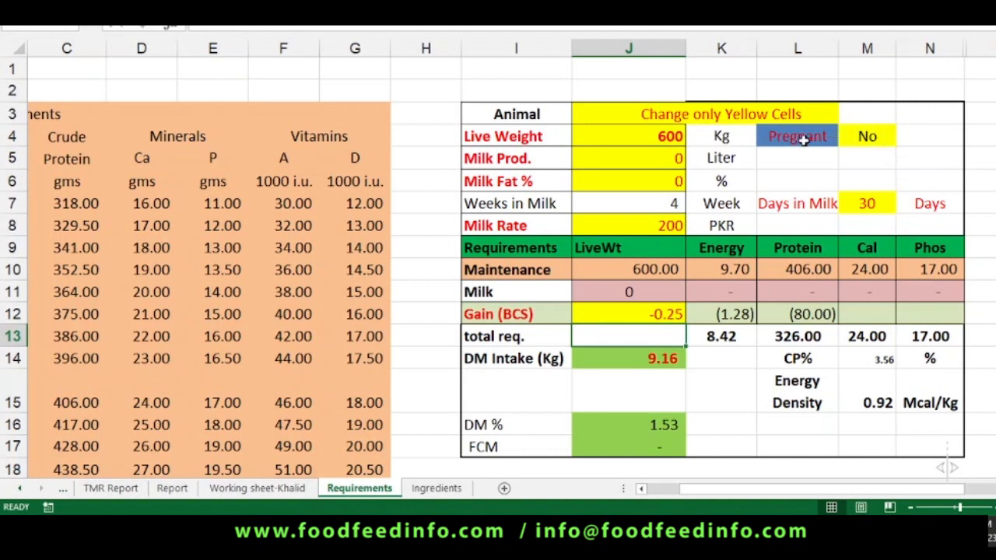
Switch the animal's Pregnant status to Yes.
click(873, 134)
click(902, 140)
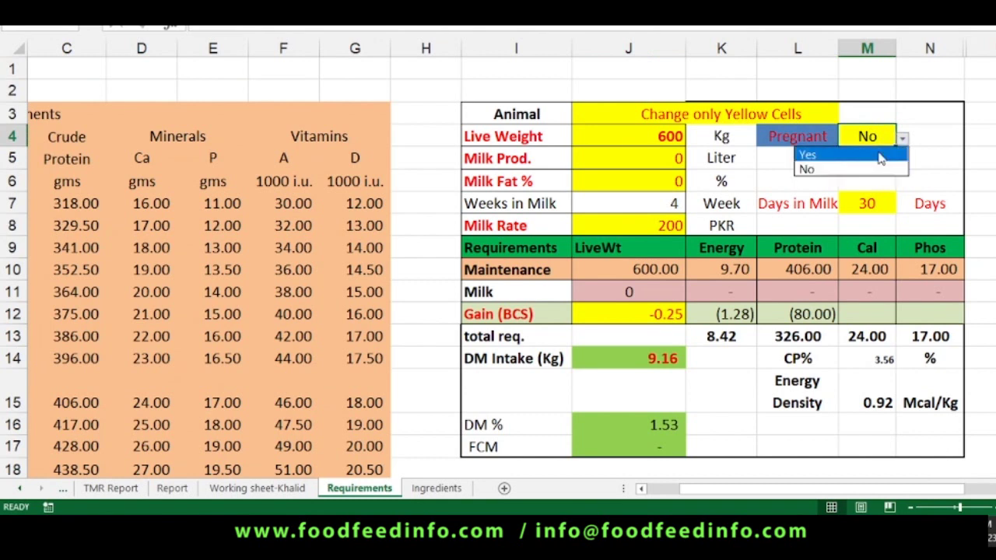
click(879, 156)
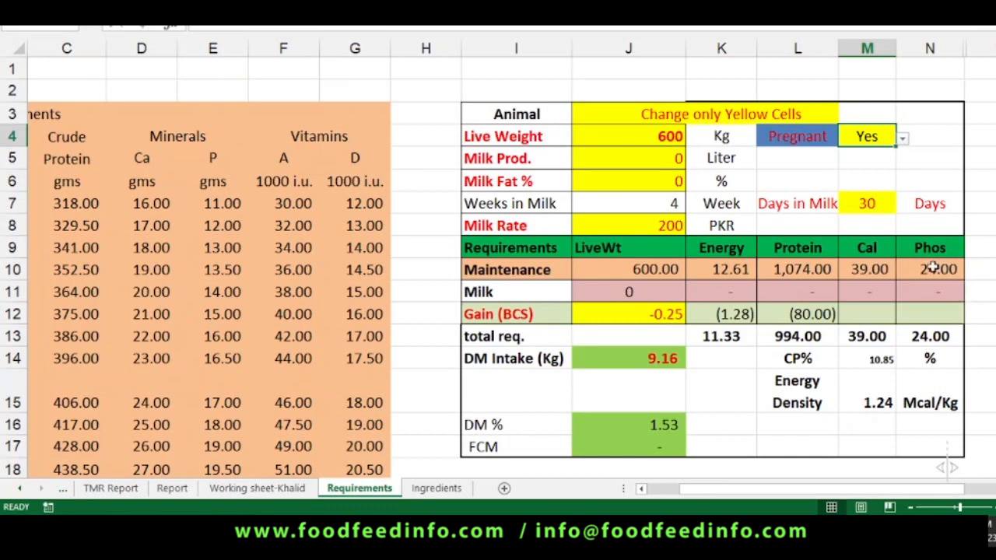
Set the animal's days in milk to 200.
click(884, 203)
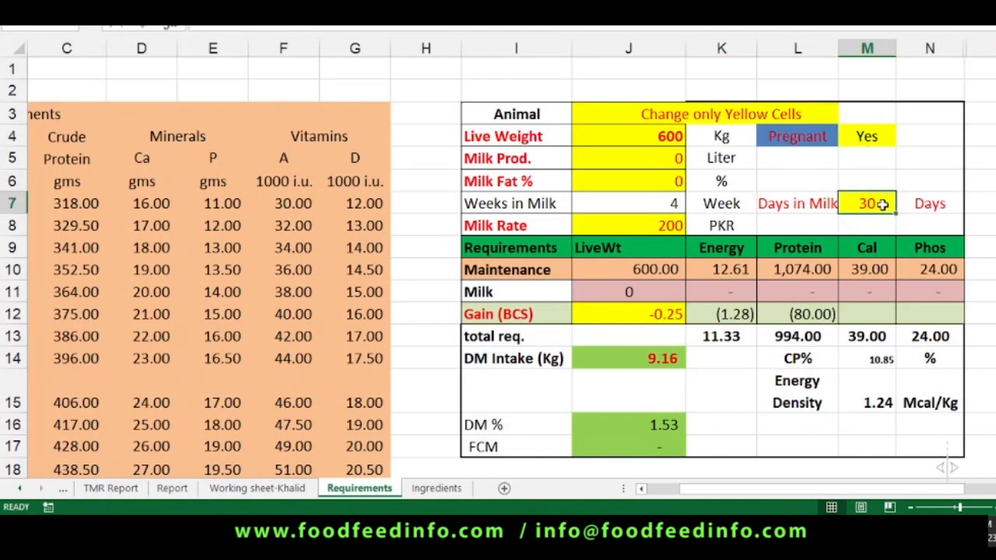
text(200)
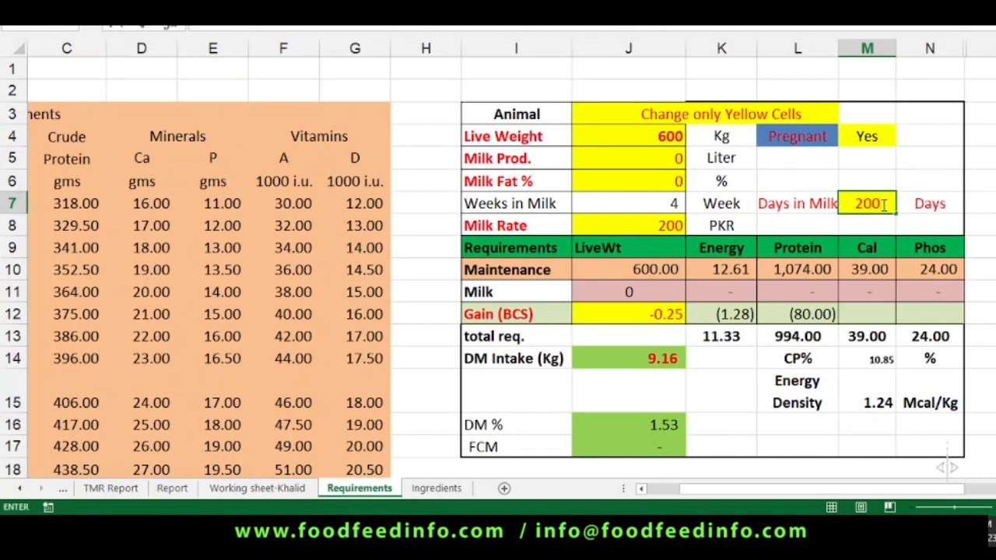
key(Return)
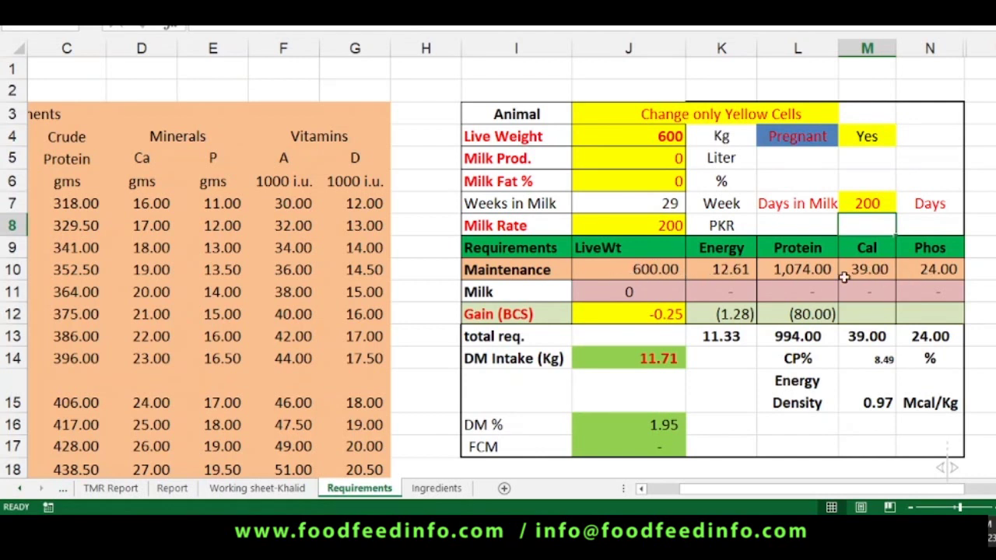
Alternate the Pregnant status between No and Yes to compare the maintenance requirements, leaving it at No.
click(882, 138)
click(902, 138)
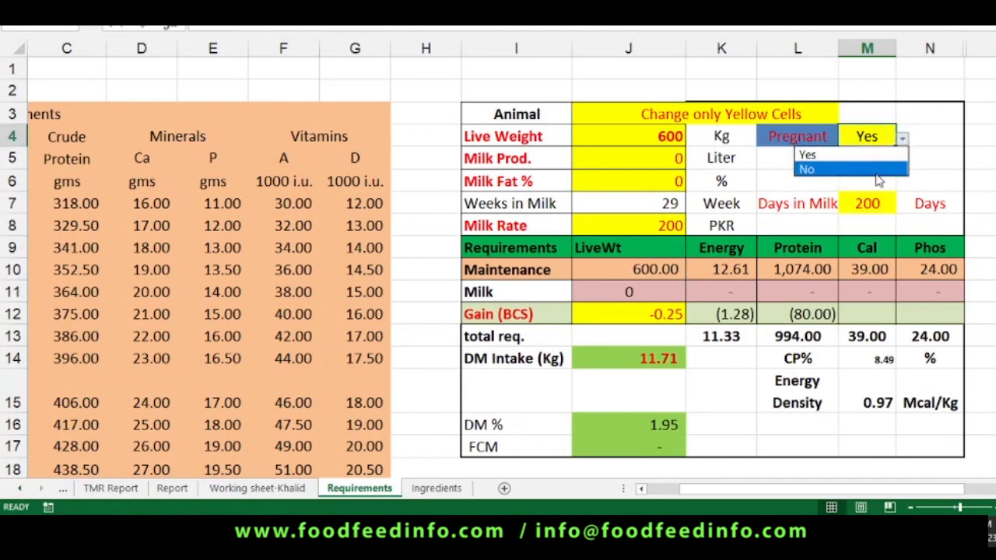
click(874, 170)
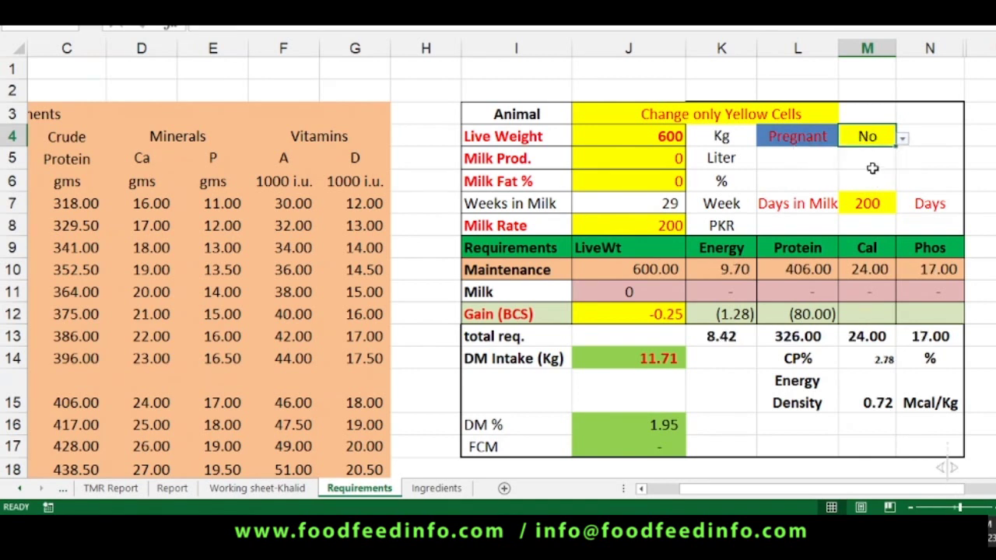
click(902, 140)
click(867, 155)
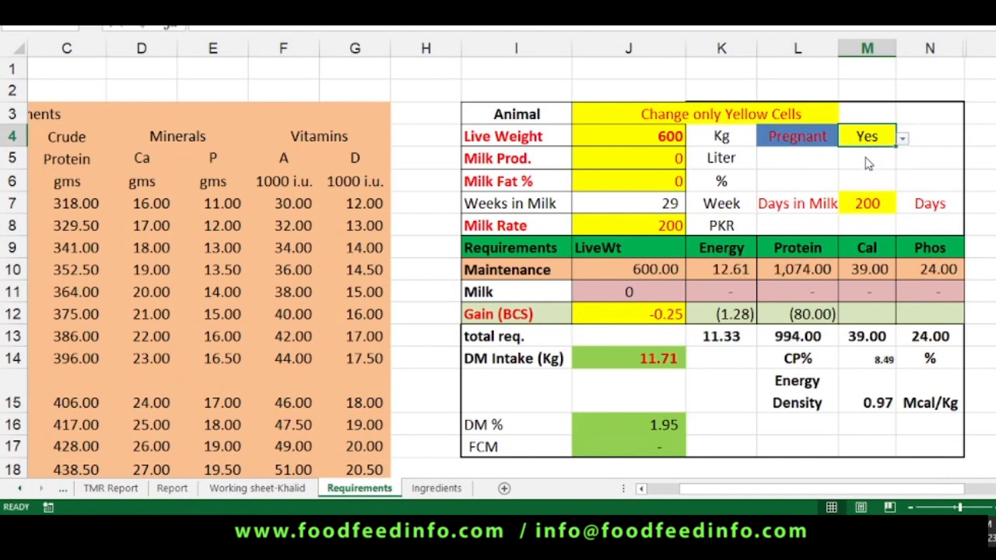
click(902, 139)
click(841, 169)
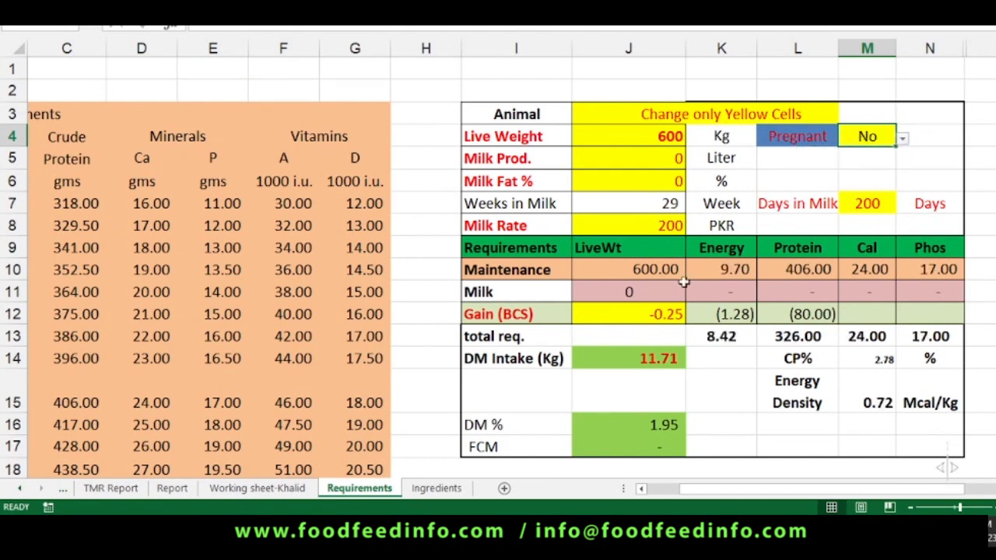
click(731, 274)
click(796, 181)
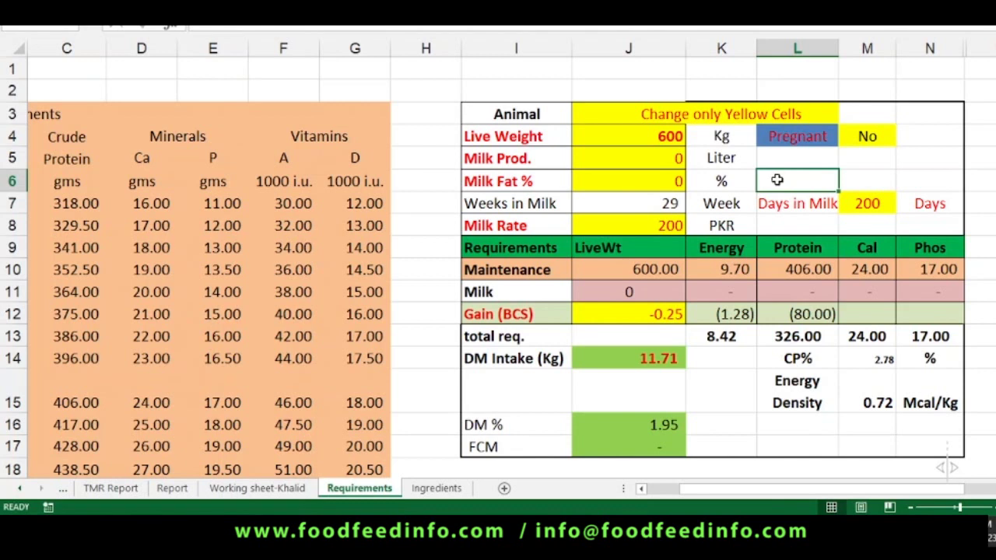
Set the animal's milk production to 10 liters and its milk fat to 7%.
click(654, 158)
text(10)
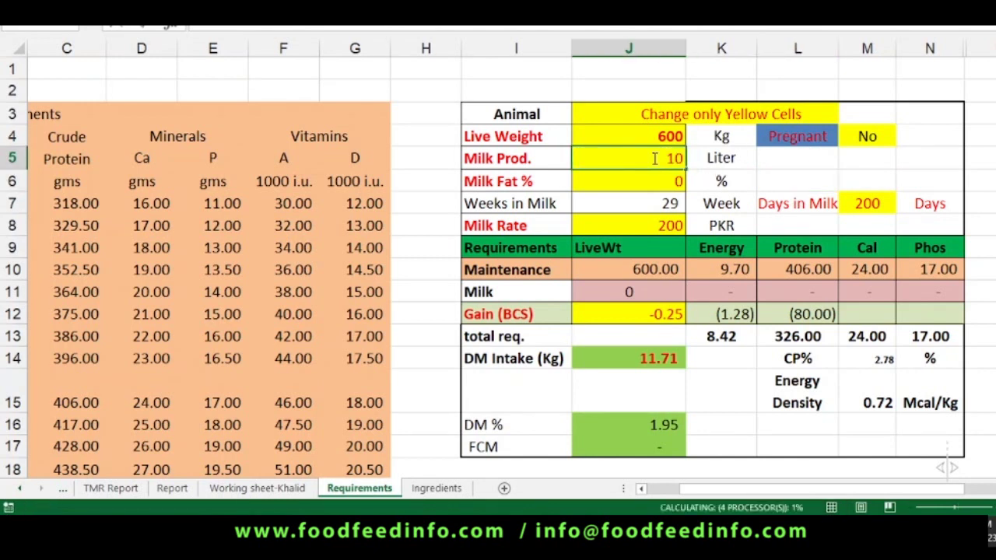
key(Return)
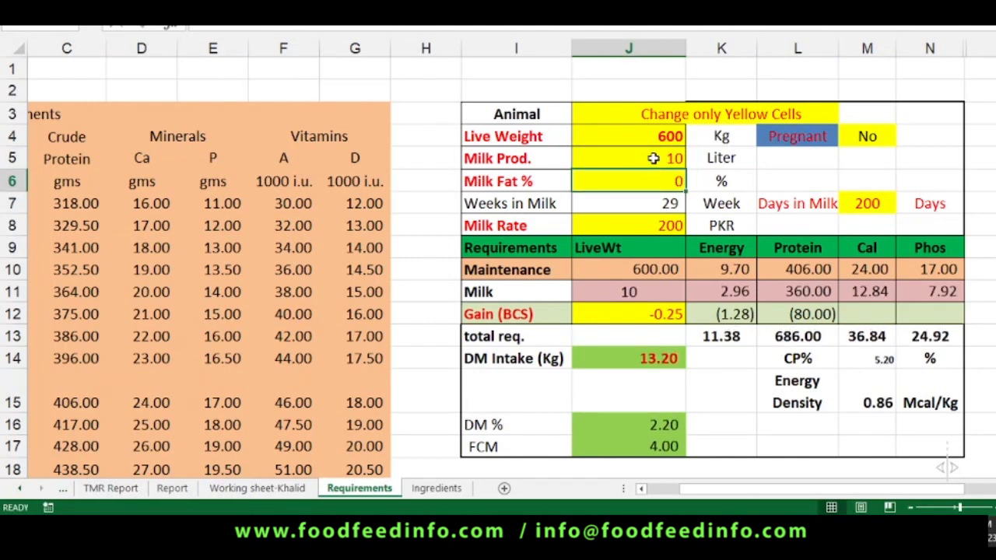
text(7)
key(Return)
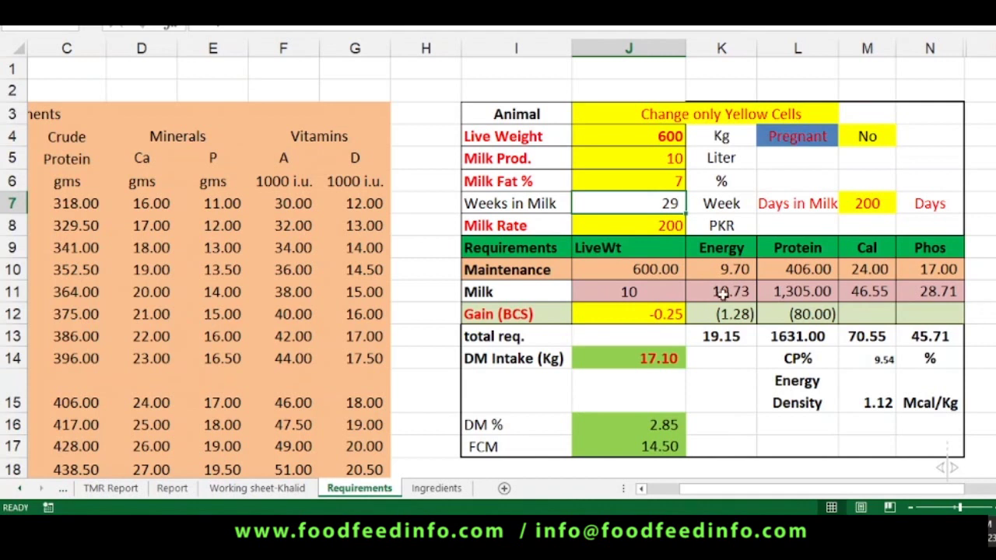
Try a milk fat of 3.5% for the animal, and settle on 4%.
click(642, 180)
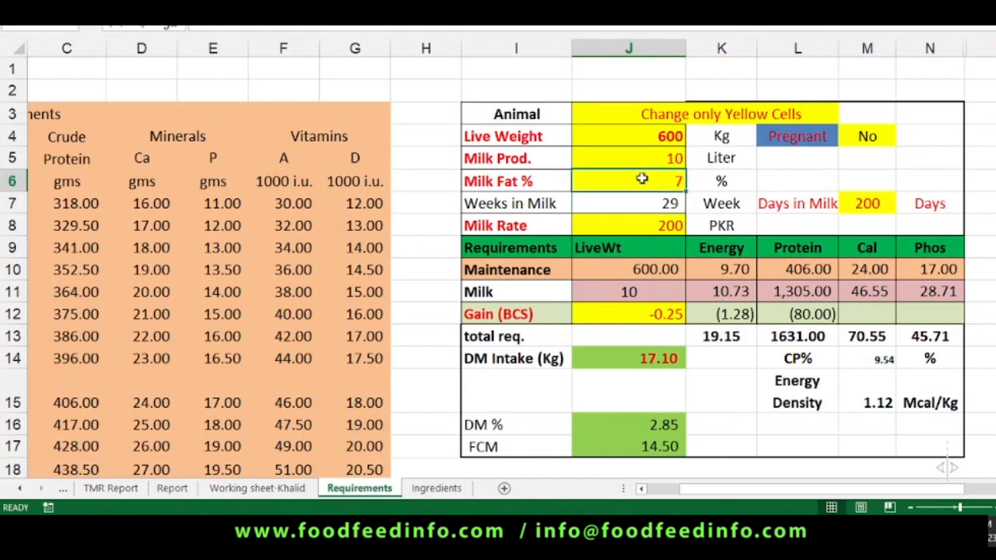
text(3.)
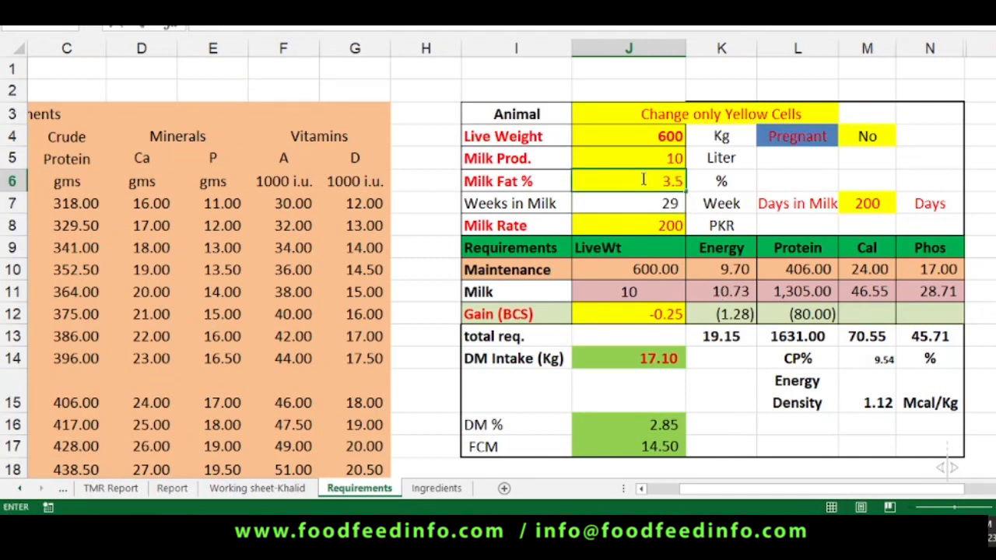
text(5)
key(Return)
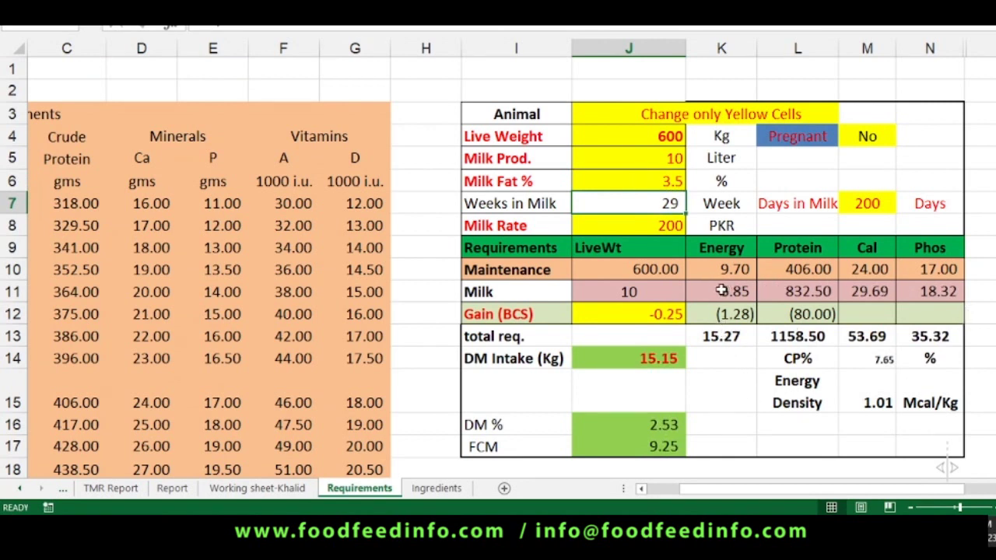
click(644, 180)
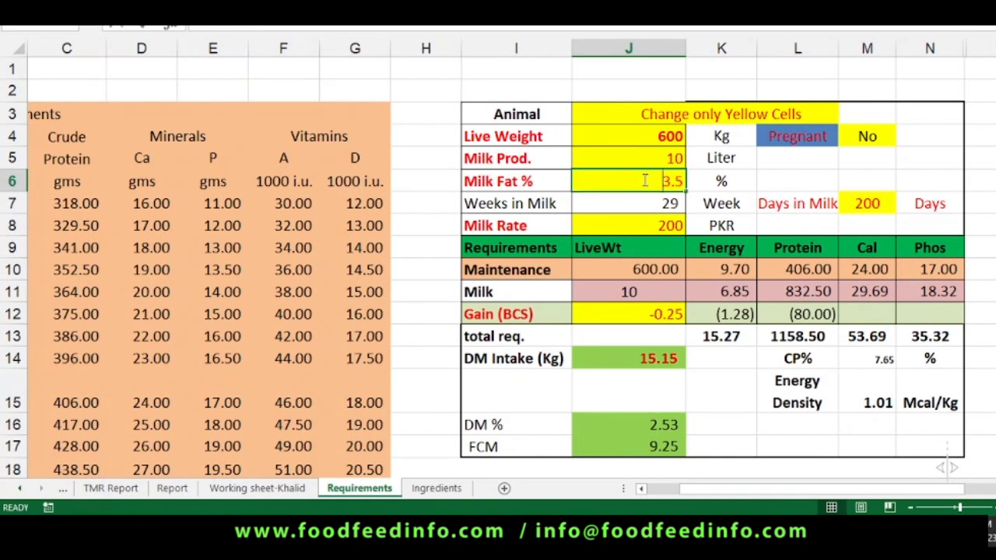
text(4)
key(Return)
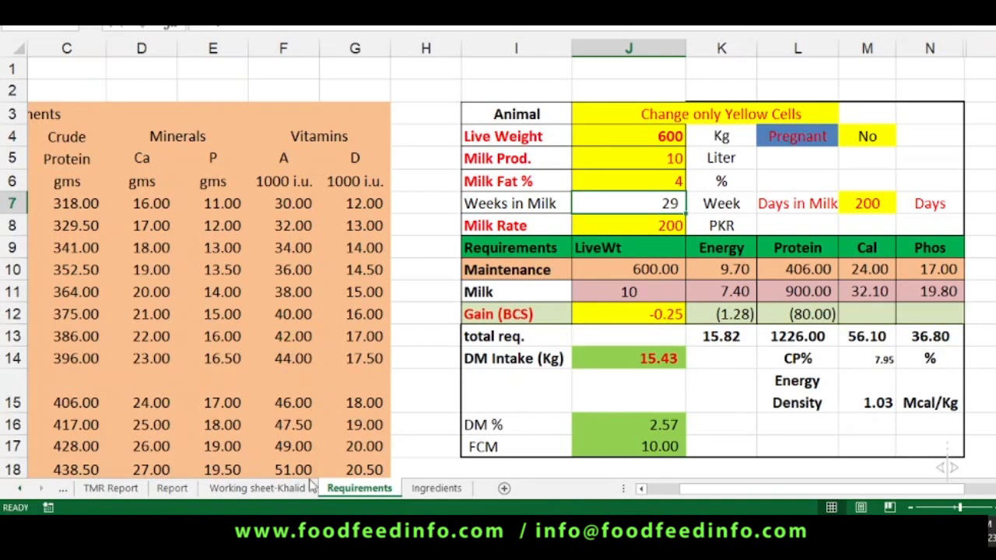
On the Working sheet-Khalid sheet, replace Maize (yellow) in the first ingredient row with Molasses.
click(248, 492)
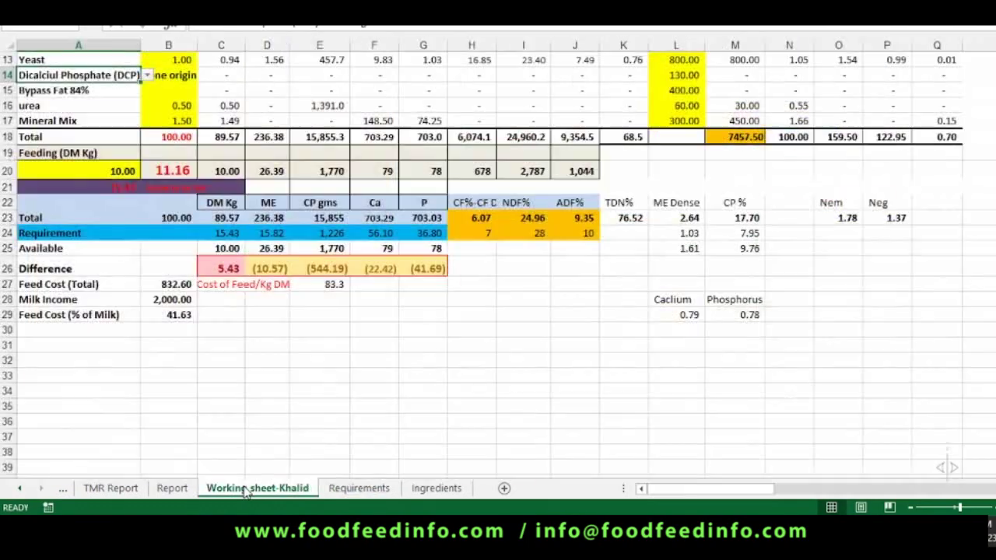
scroll(326, 384, up, 4)
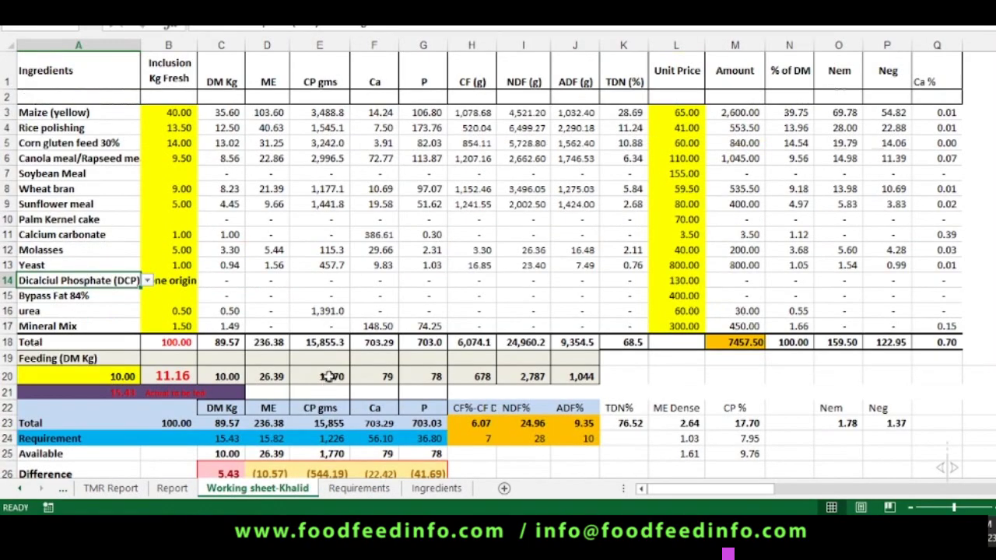
click(49, 115)
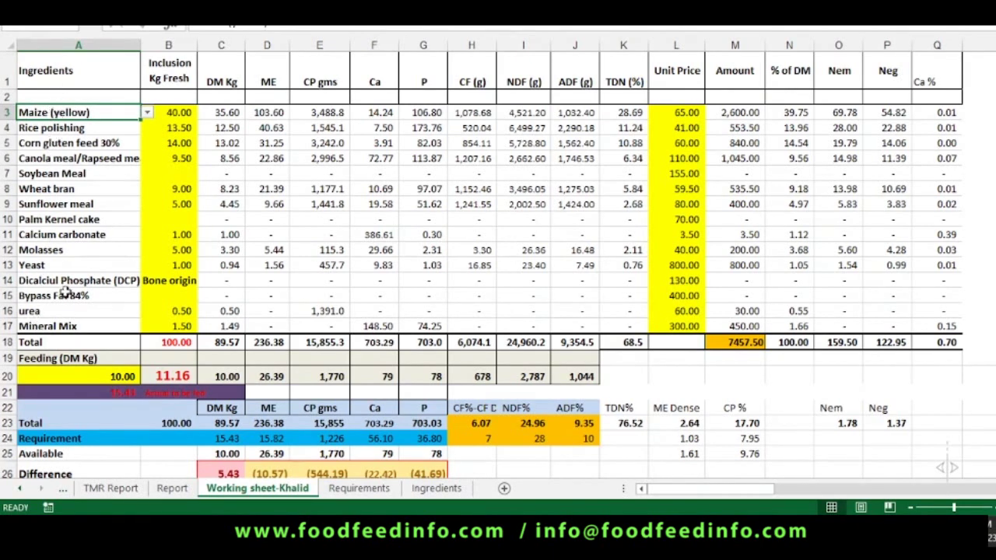
click(147, 113)
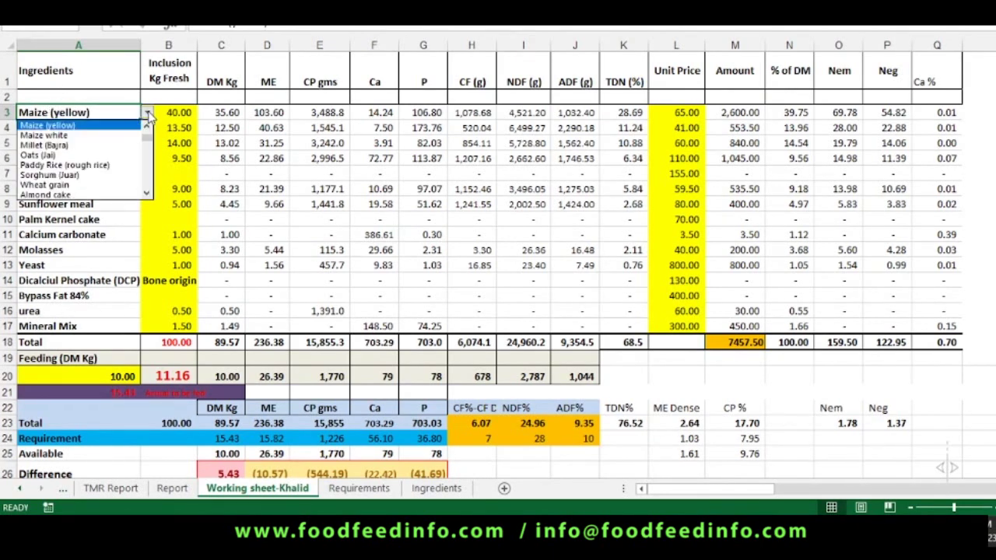
scroll(143, 175, down, 3)
click(139, 165)
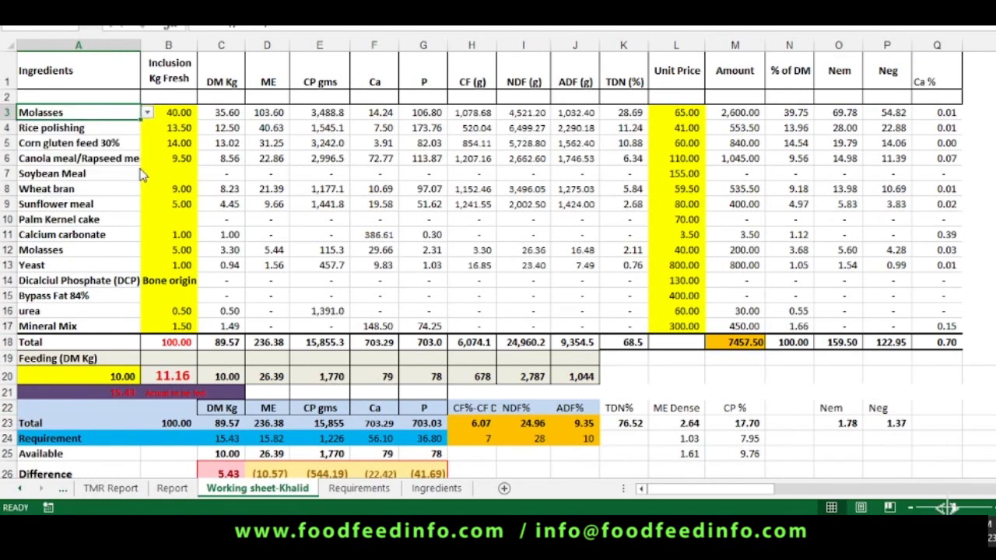
Change the first ingredient in row 3 to Rape seed cake.
click(146, 113)
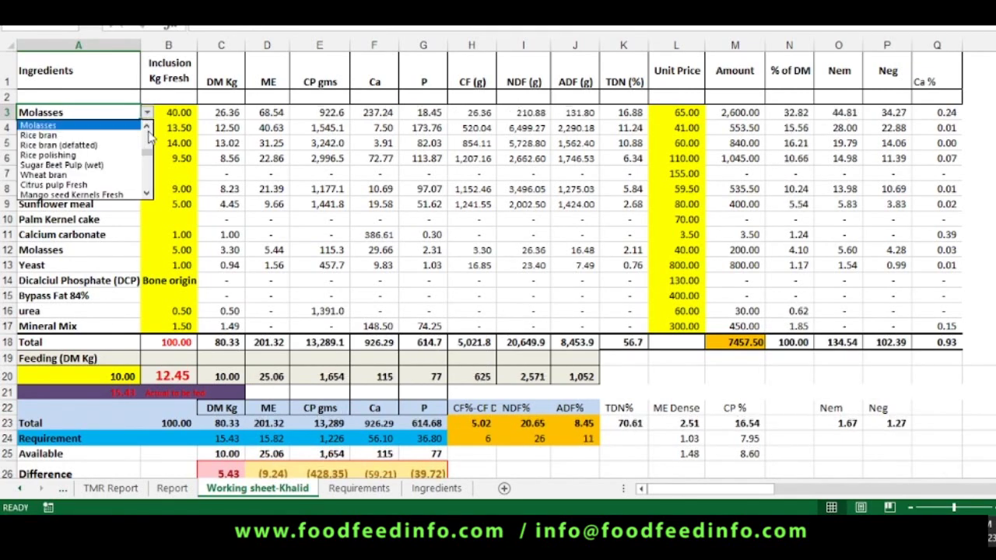
scroll(94, 156, down, 3)
click(109, 144)
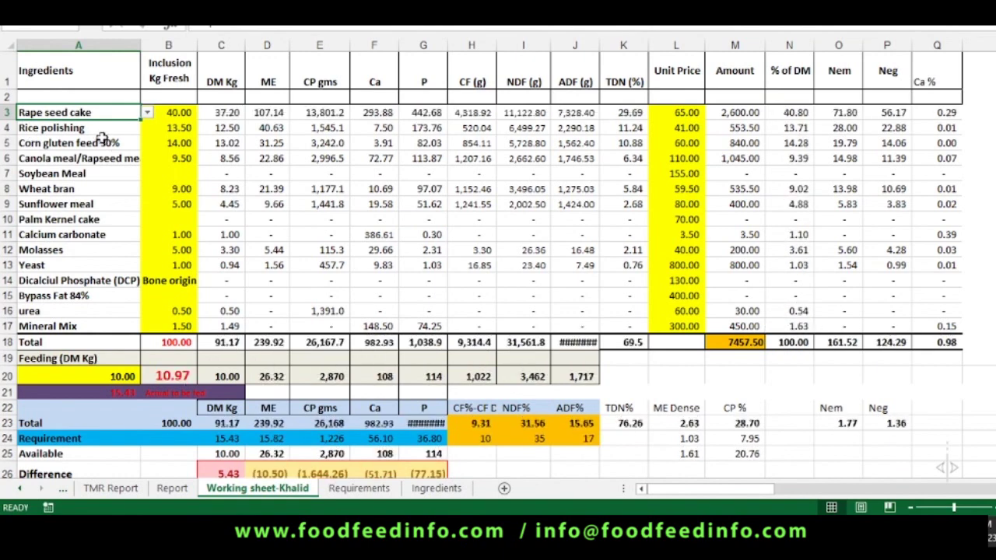
Change the row 4 ingredient to Wheat bran and the row 6 ingredient to Caster seed cake.
click(169, 114)
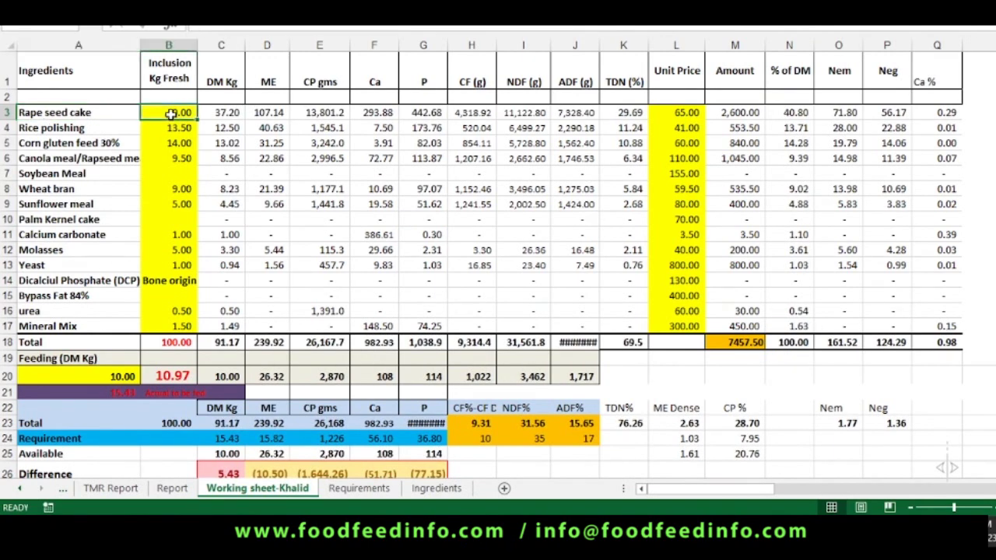
click(125, 129)
click(148, 129)
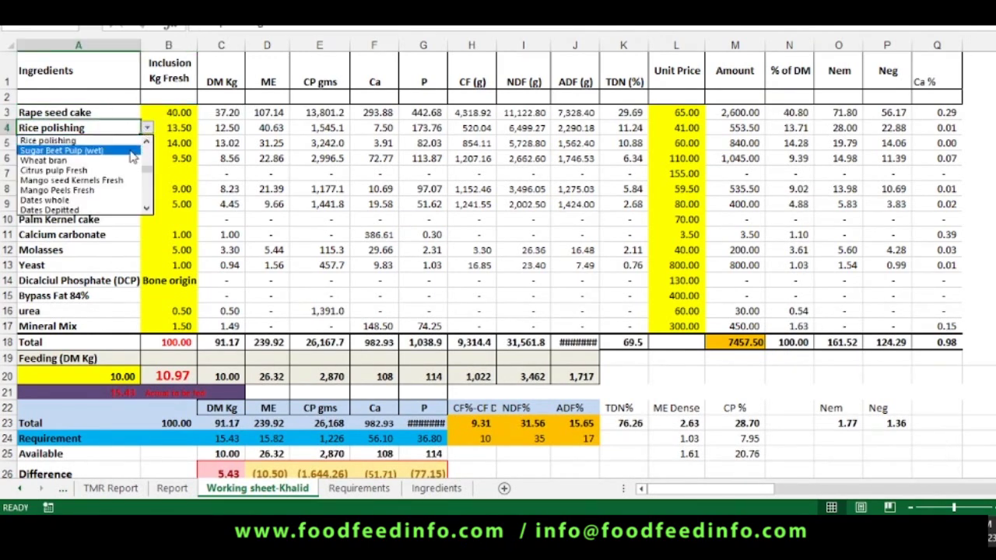
click(91, 158)
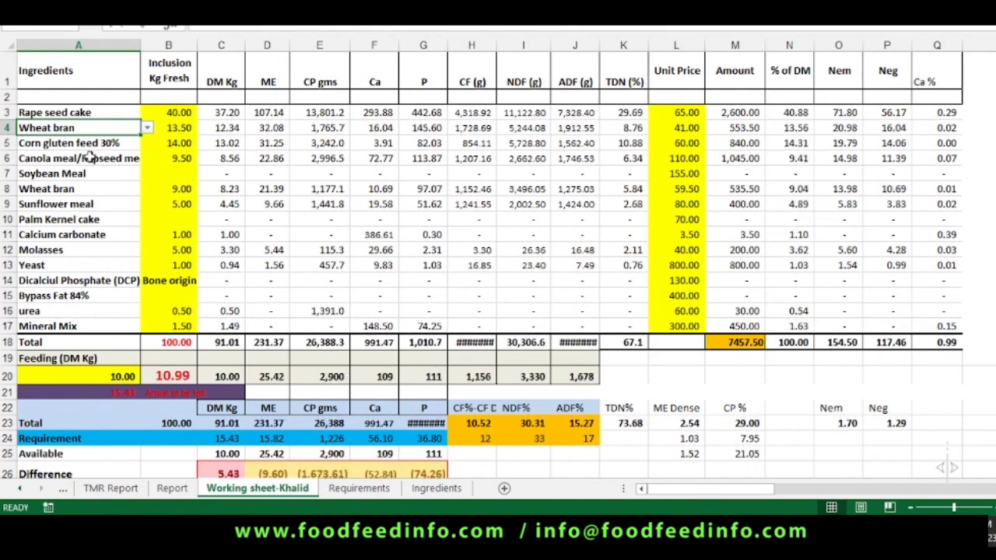
click(91, 158)
click(147, 158)
click(123, 198)
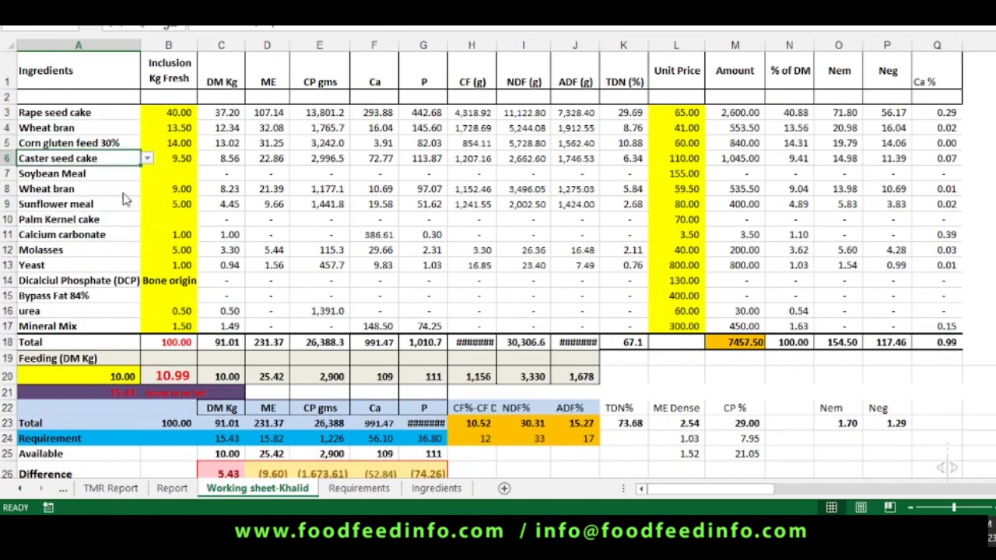
Set the fresh inclusion of Dicalciul Phosphate (DCP) to 0.10 kg.
drag(178, 115, 164, 314)
click(117, 309)
click(163, 278)
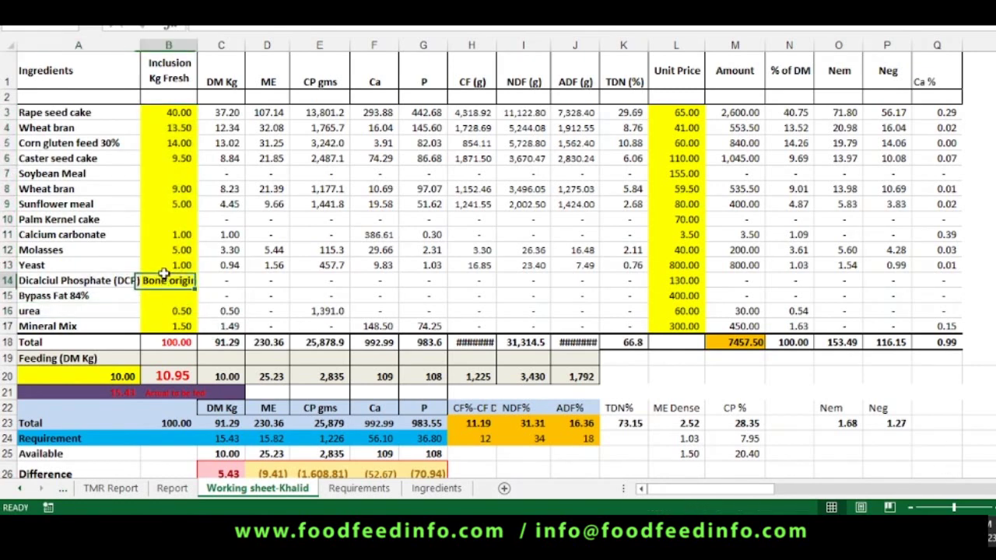
text(.1)
key(Return)
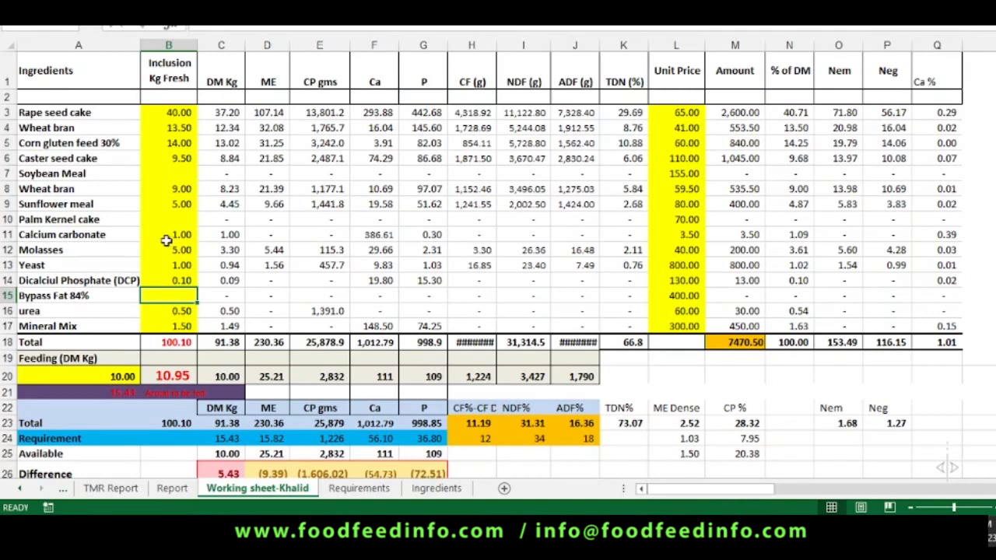
Check the total of the fresh inclusions and set Calcium carbonate to 0.90 kg to rebalance it.
drag(166, 112, 163, 345)
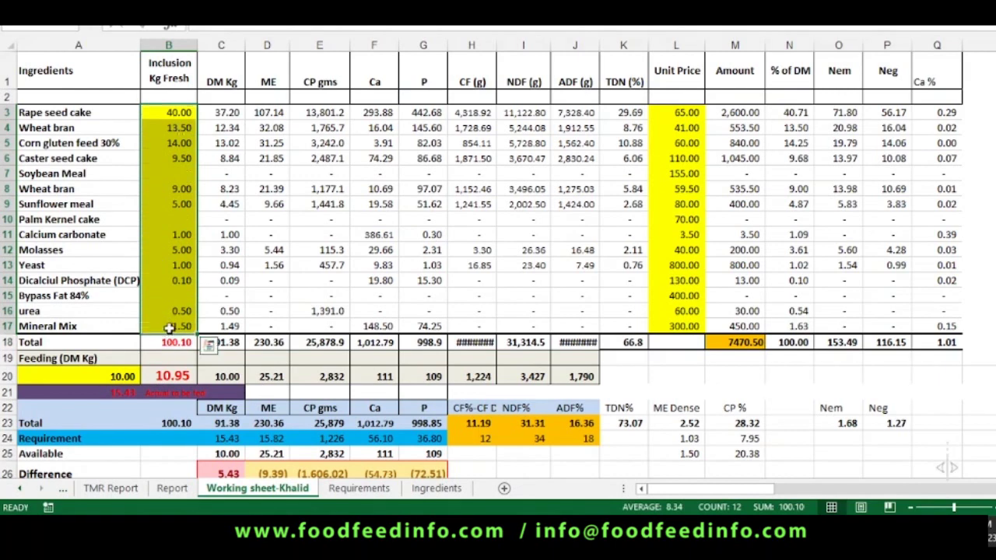
click(163, 345)
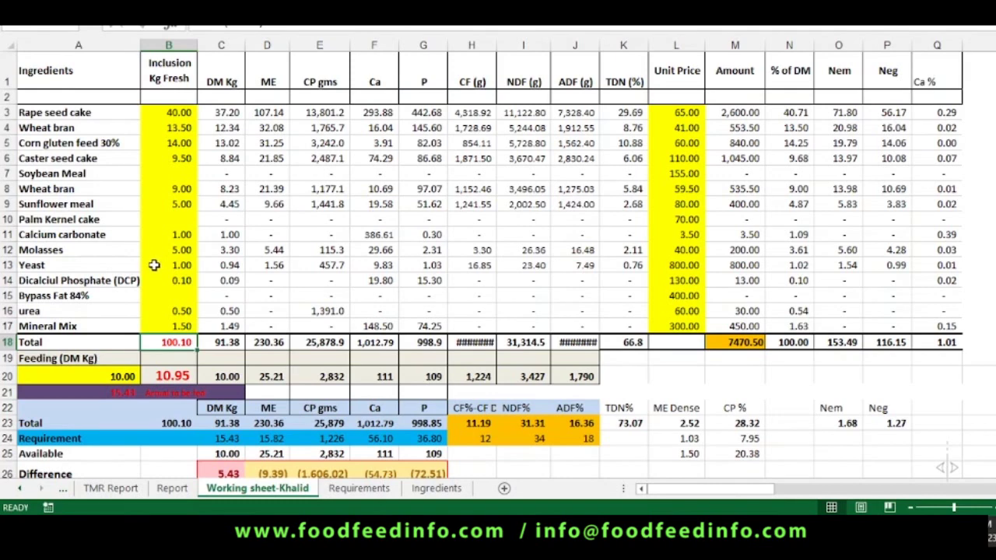
click(163, 234)
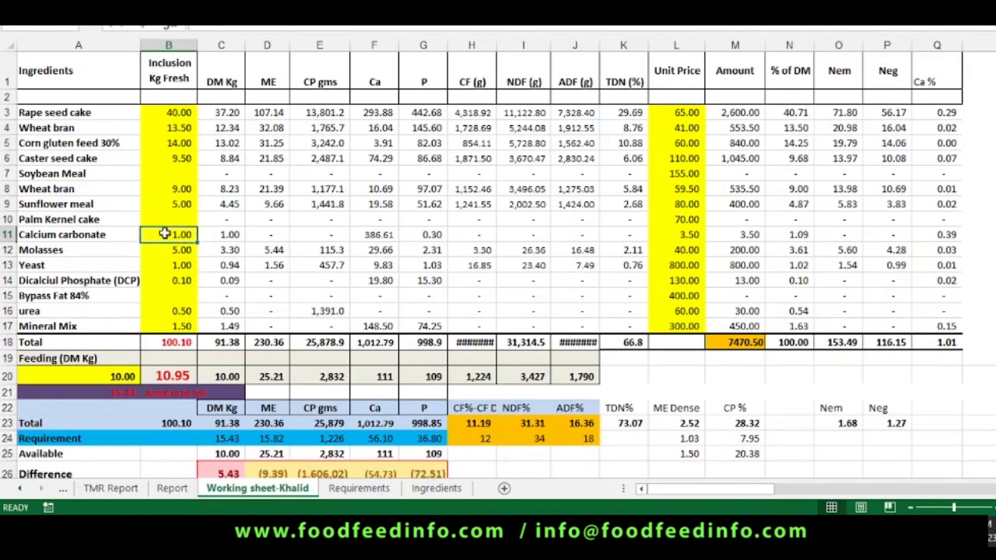
key(BackSpace)
text(.9)
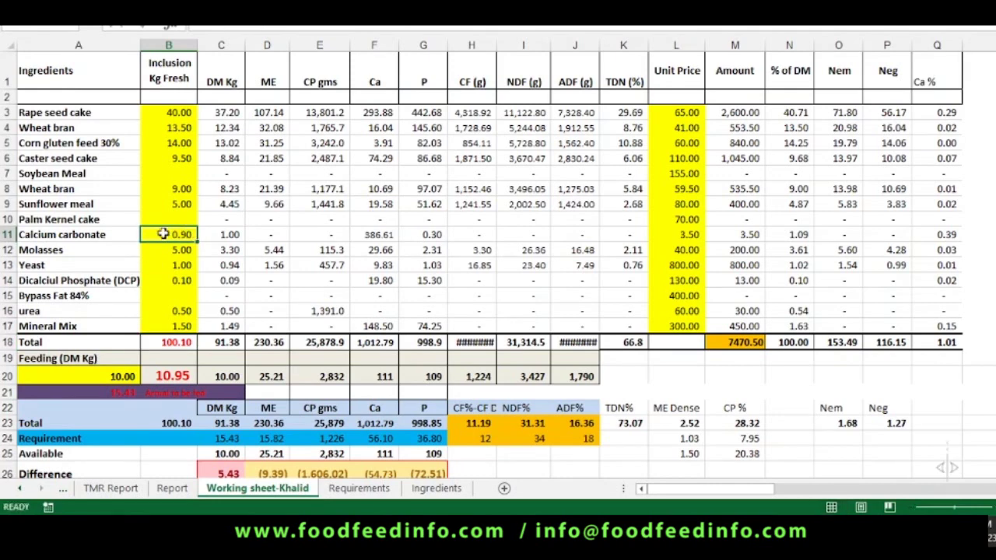
key(Return)
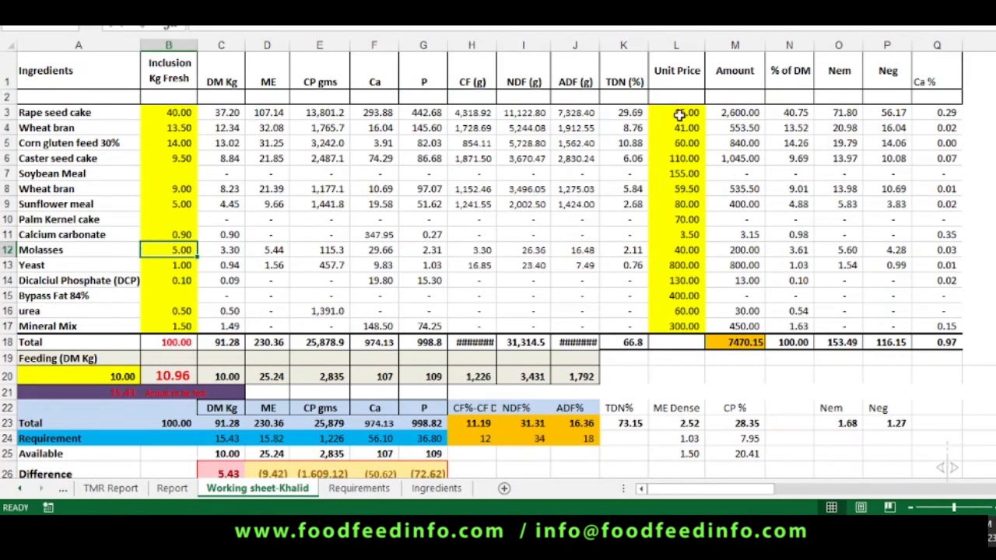
Examine the ingredients' unit prices, the Rape seed cake amount, and the nutrient and cost totals in row 18.
drag(675, 114, 669, 326)
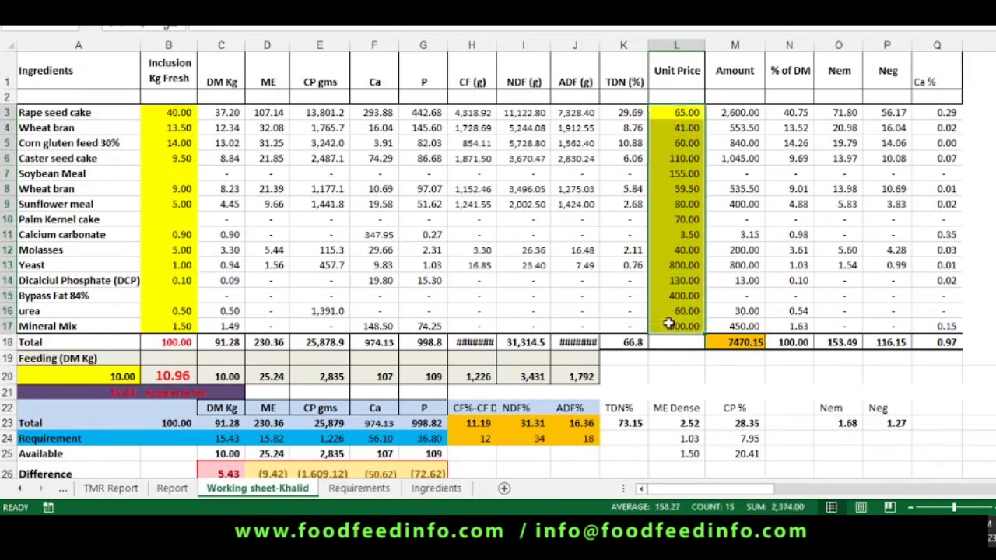
click(623, 310)
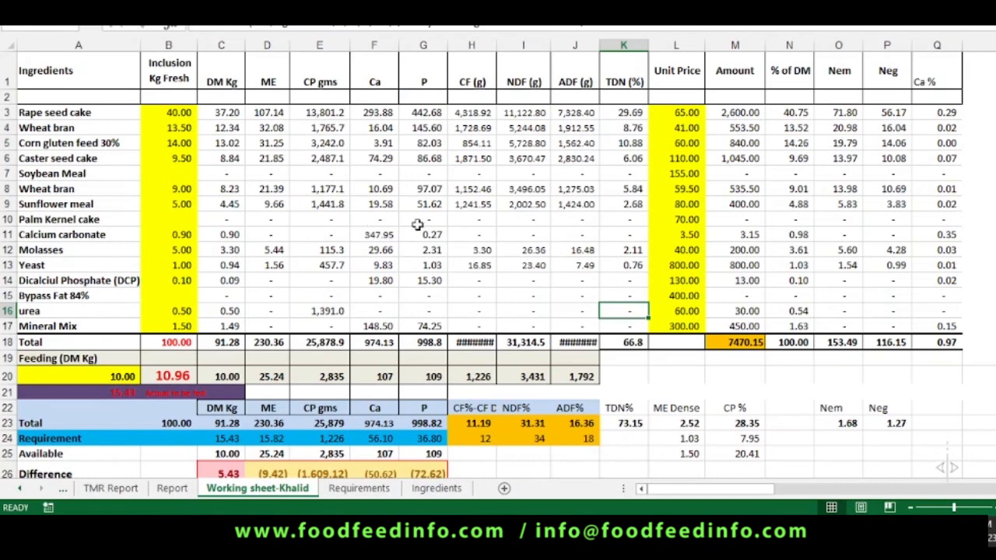
click(669, 112)
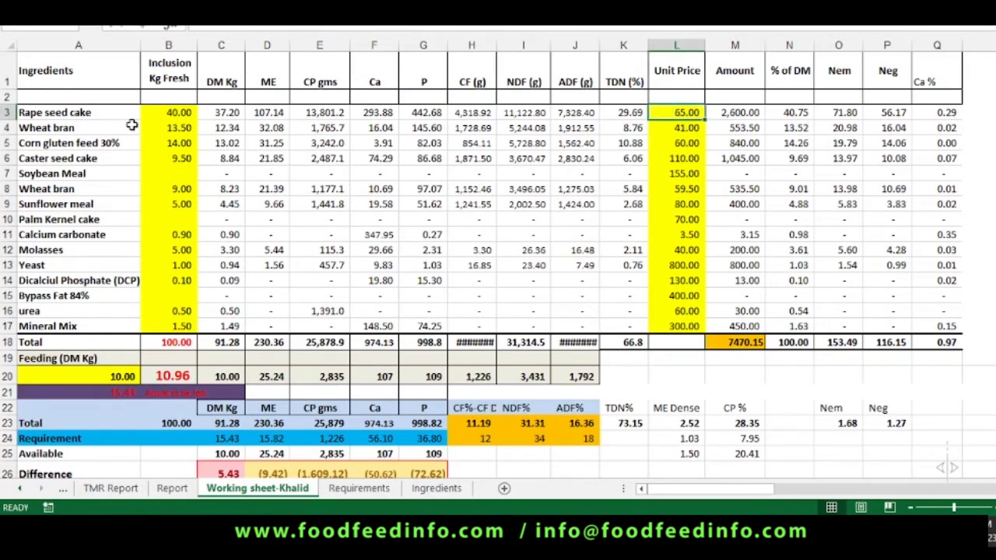
click(163, 114)
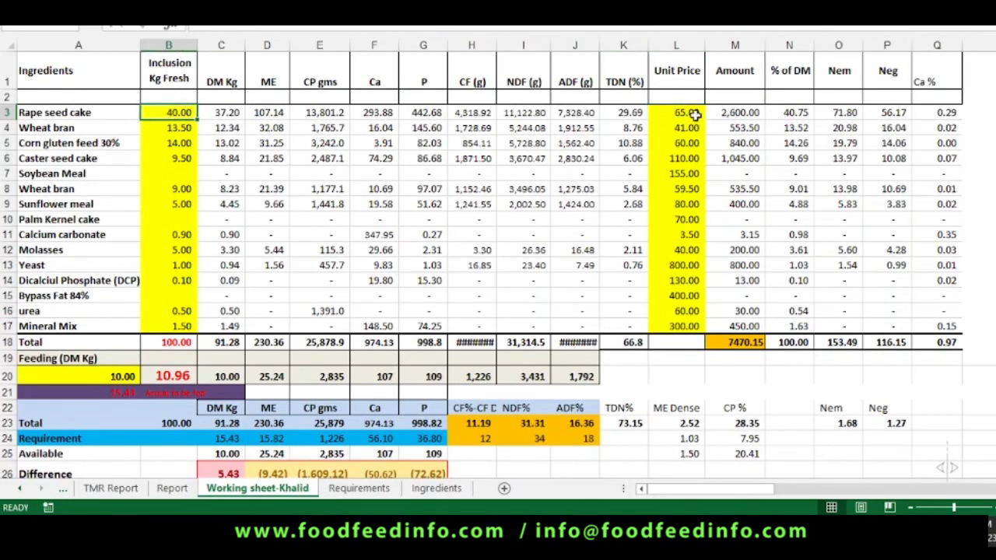
click(733, 113)
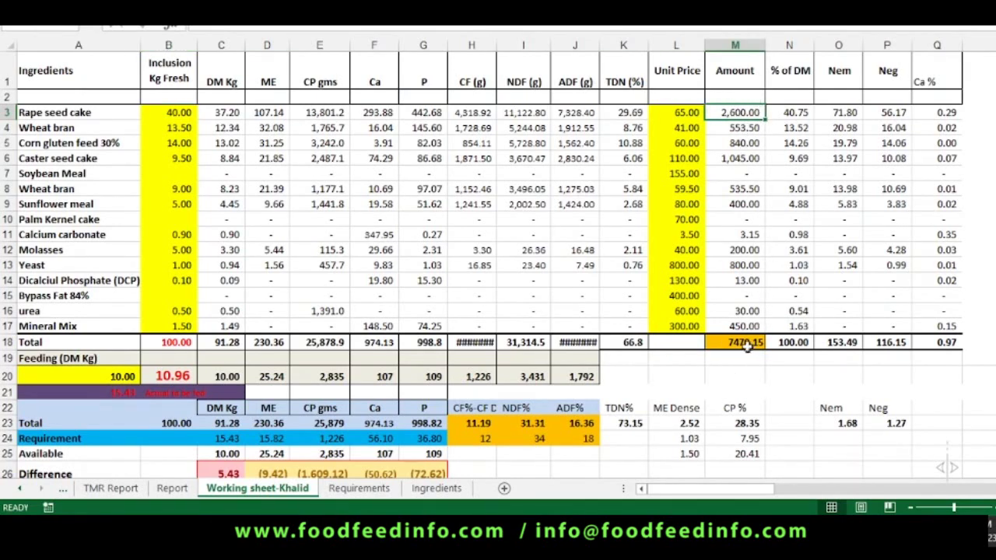
click(724, 344)
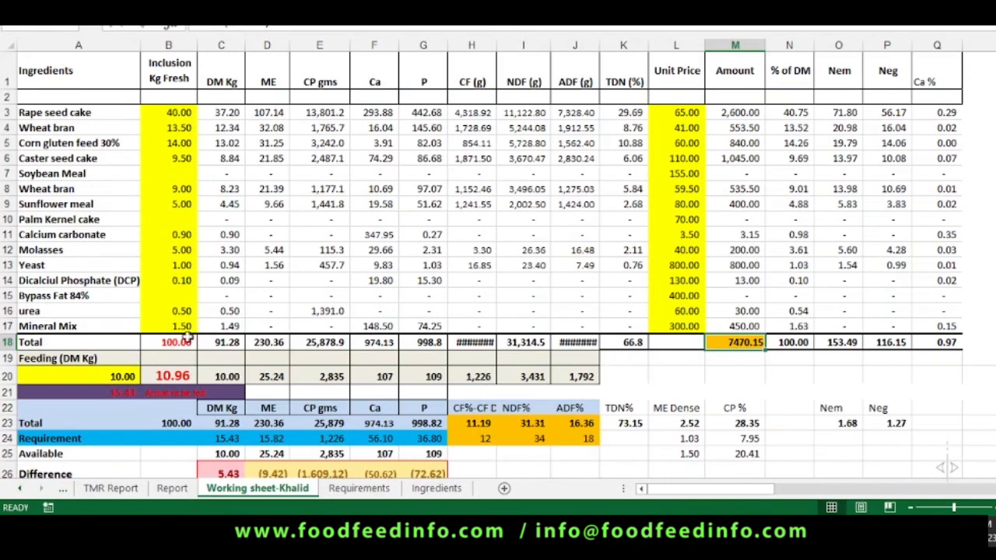
drag(222, 343, 634, 346)
click(723, 342)
Compare the DM Intake on the Requirements sheet with the "Actual to be fed" value on the Working sheet-Khalid sheet.
click(358, 488)
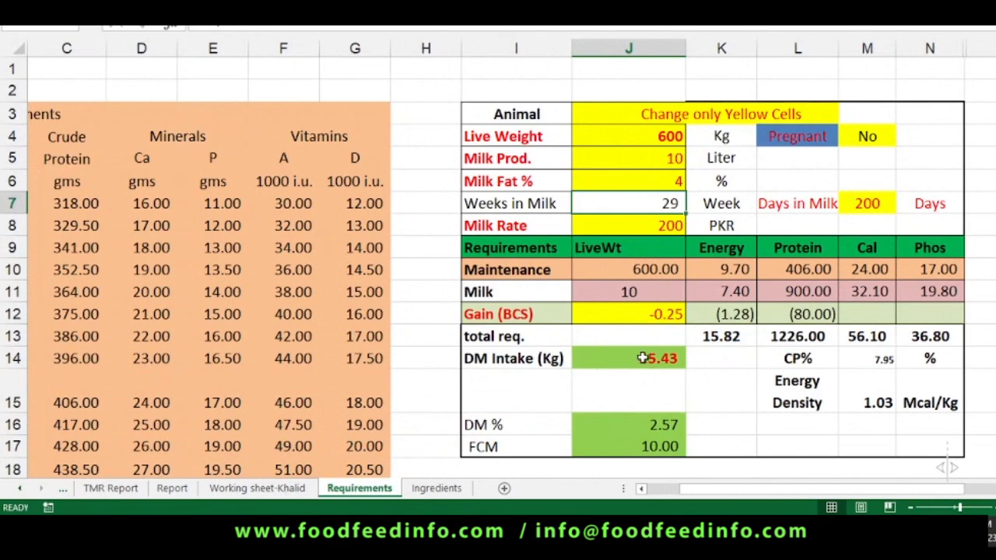
click(643, 357)
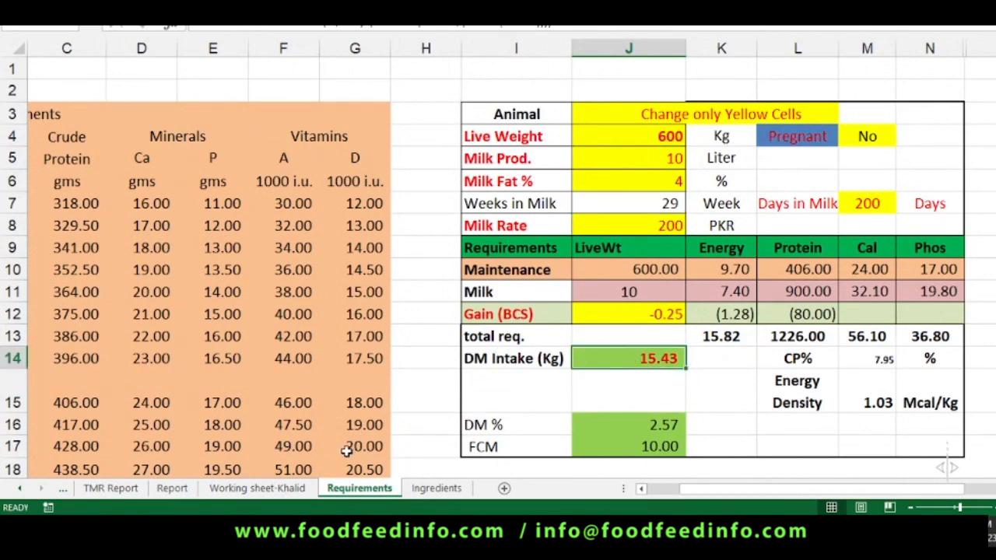
click(300, 491)
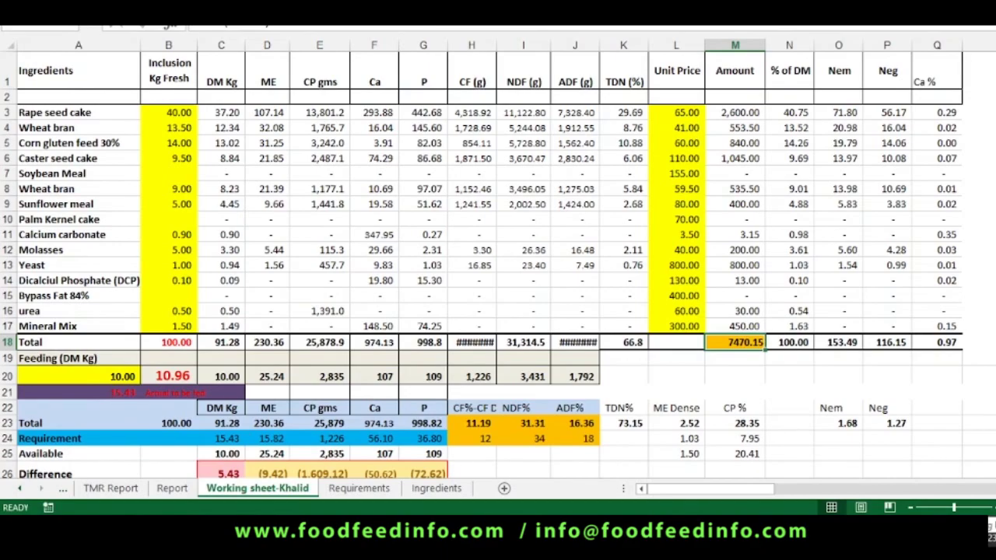
scroll(498, 257, up, 3)
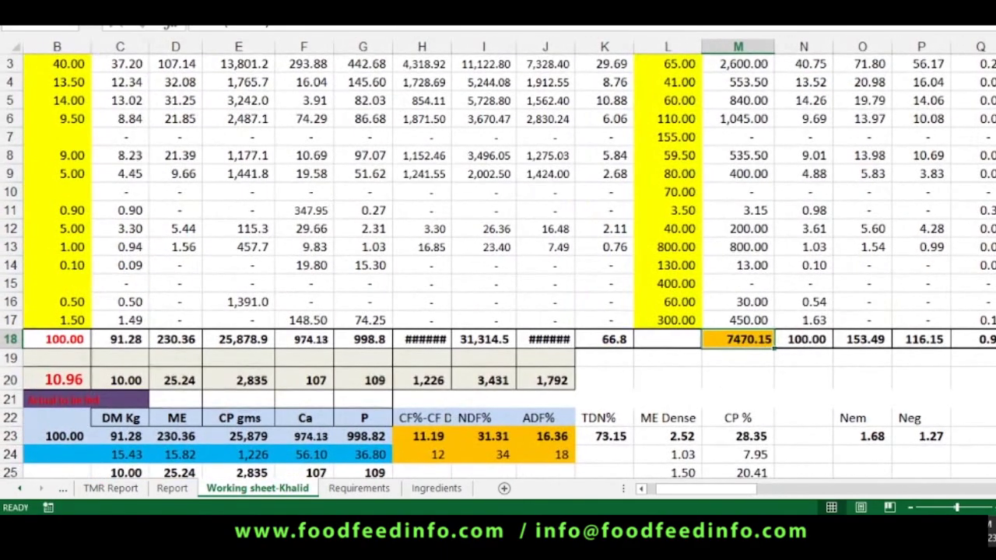
scroll(498, 256, up, 1)
drag(695, 496, 650, 491)
click(152, 412)
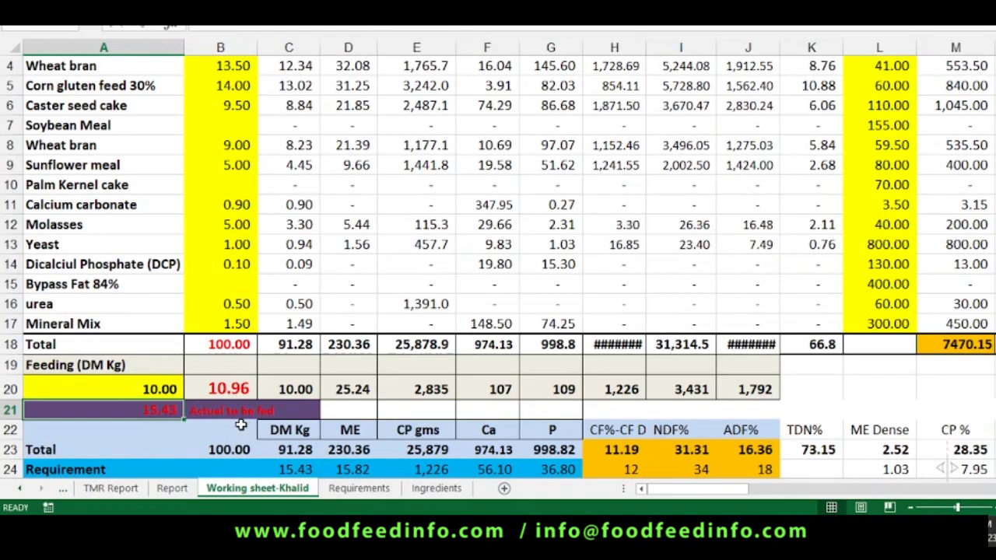
scroll(319, 262, up, 1)
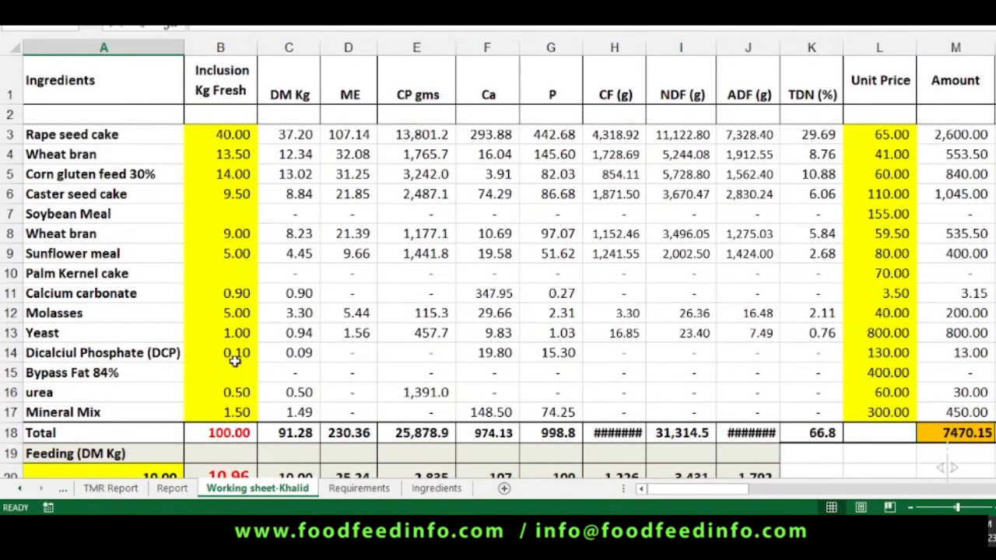
Set the Feeding (DM Kg) amount to 15.43 and check the ME cell in the Difference row.
scroll(234, 361, down, 1)
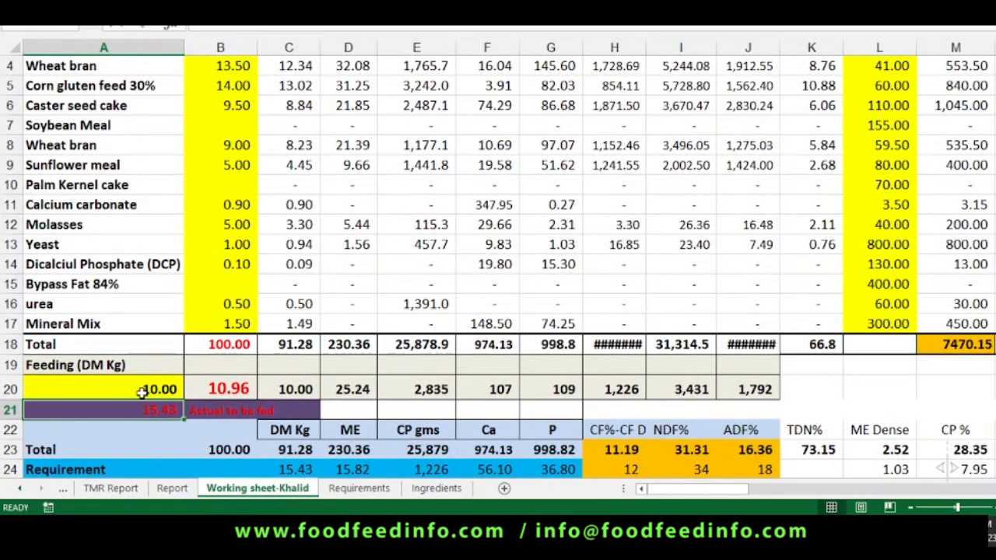
click(85, 391)
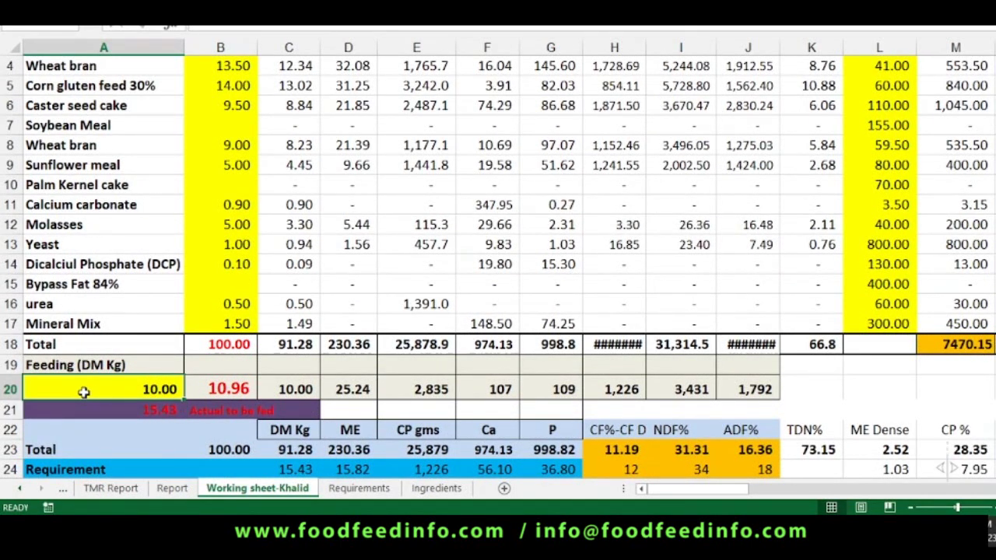
text(15.43)
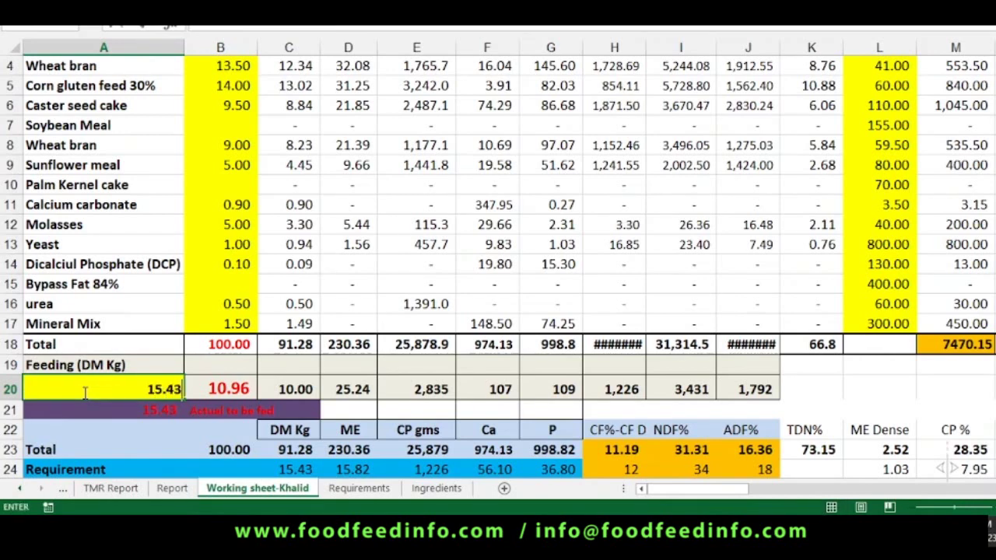
key(Return)
click(117, 392)
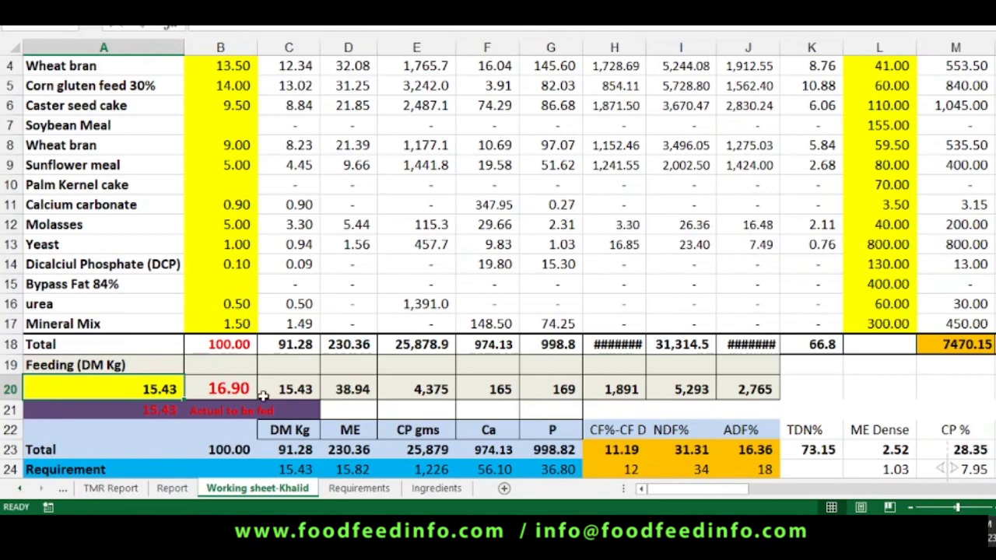
scroll(364, 419, down, 2)
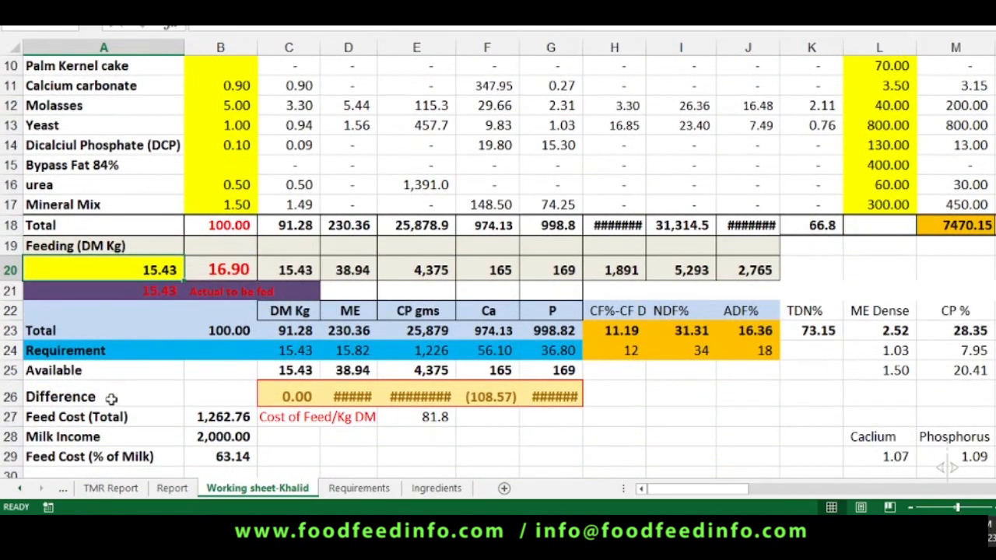
click(348, 396)
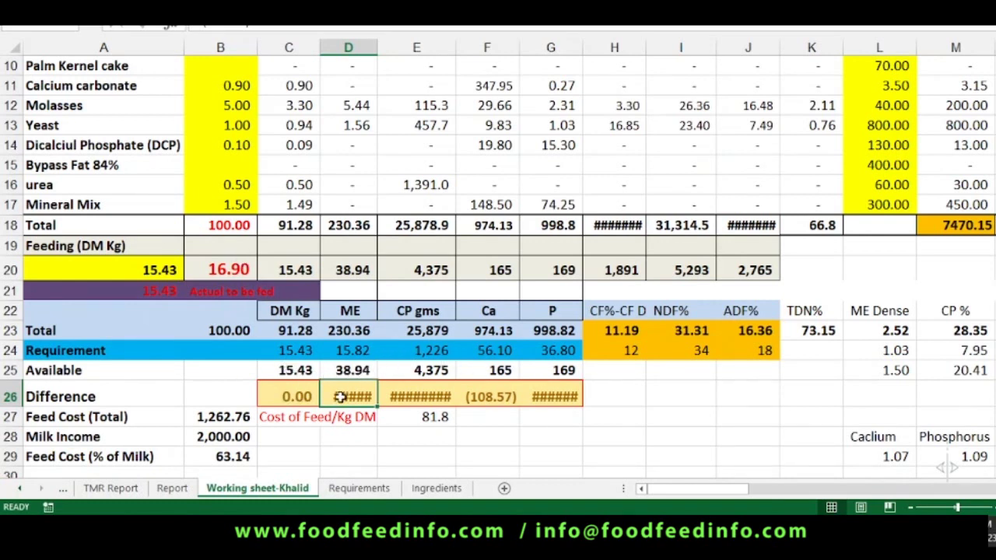
Set the Feeding (DM Kg) amount to 12.
click(148, 269)
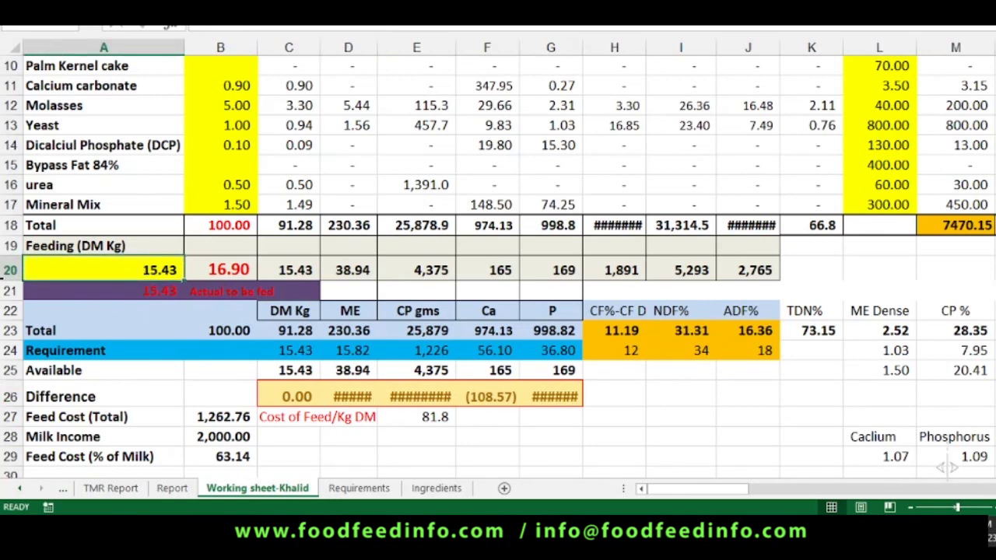
text(12)
key(Return)
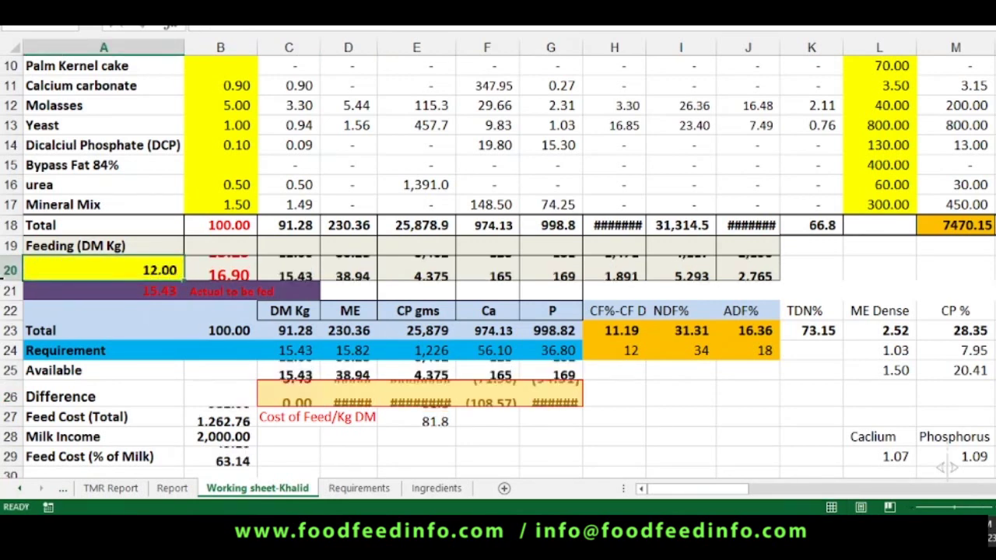
Set the Feeding (DM Kg) amount to 10 and widen the CP gms column so its Difference value fits.
click(129, 269)
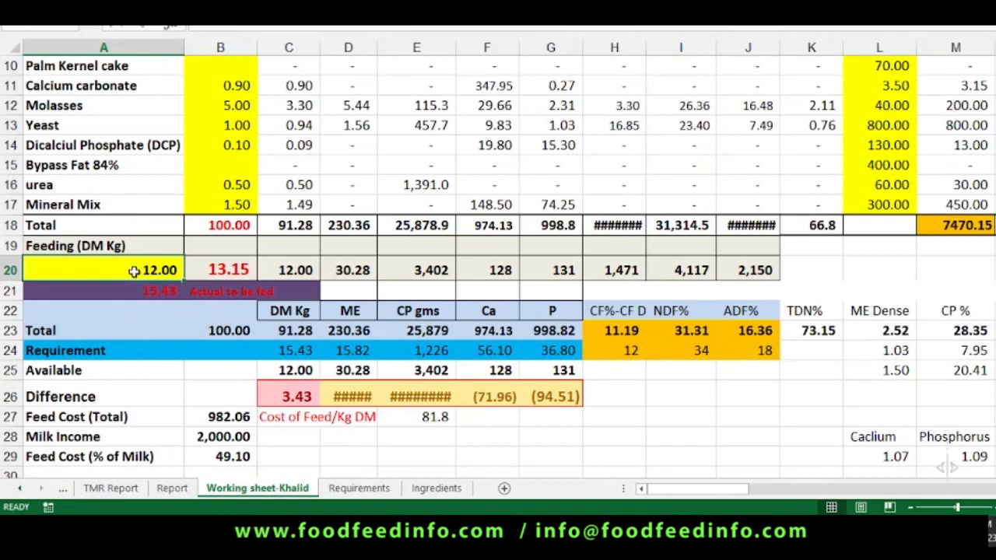
text(10)
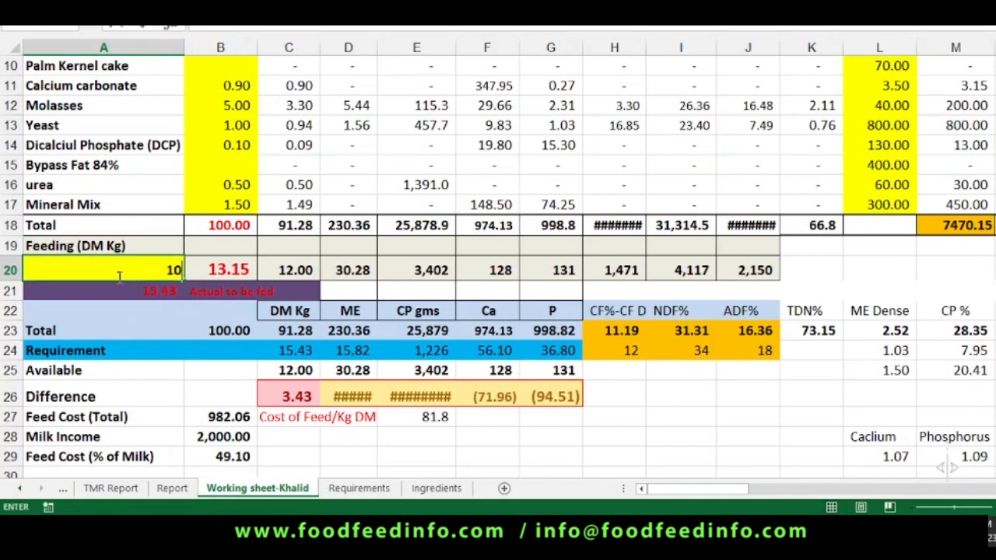
key(Return)
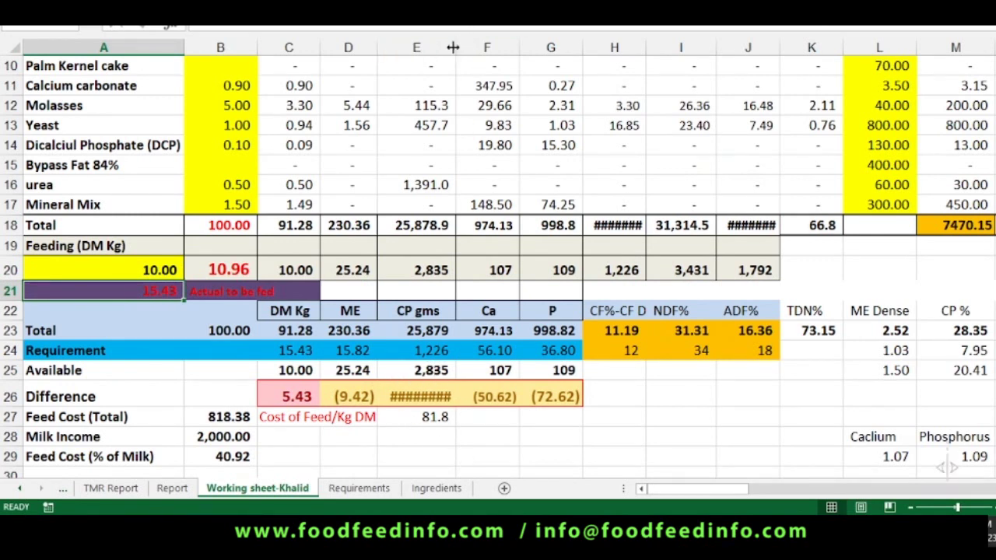
drag(455, 48, 464, 47)
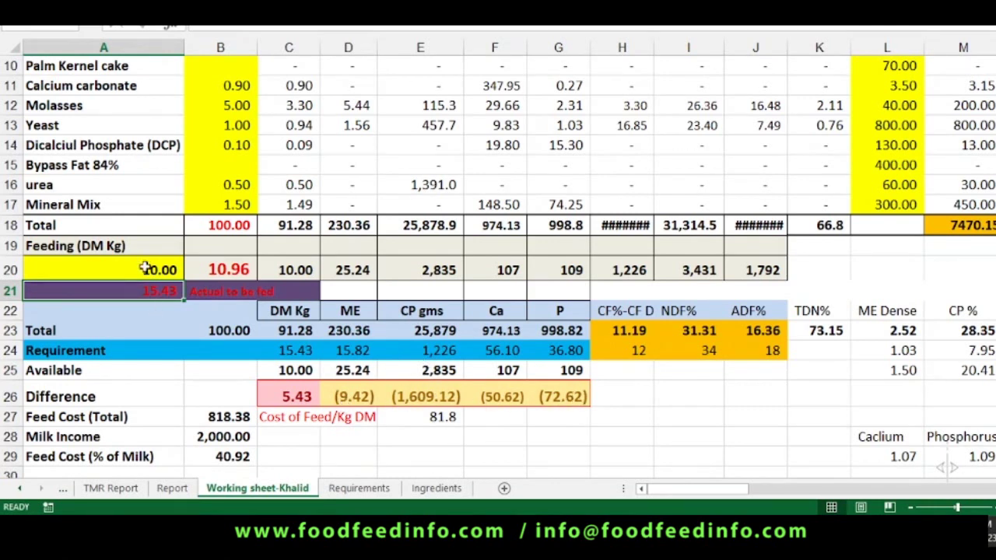
Review the ingredients' fresh inclusions alongside the feeding, requirement and available rows.
scroll(131, 317, up, 1)
scroll(131, 317, up, 2)
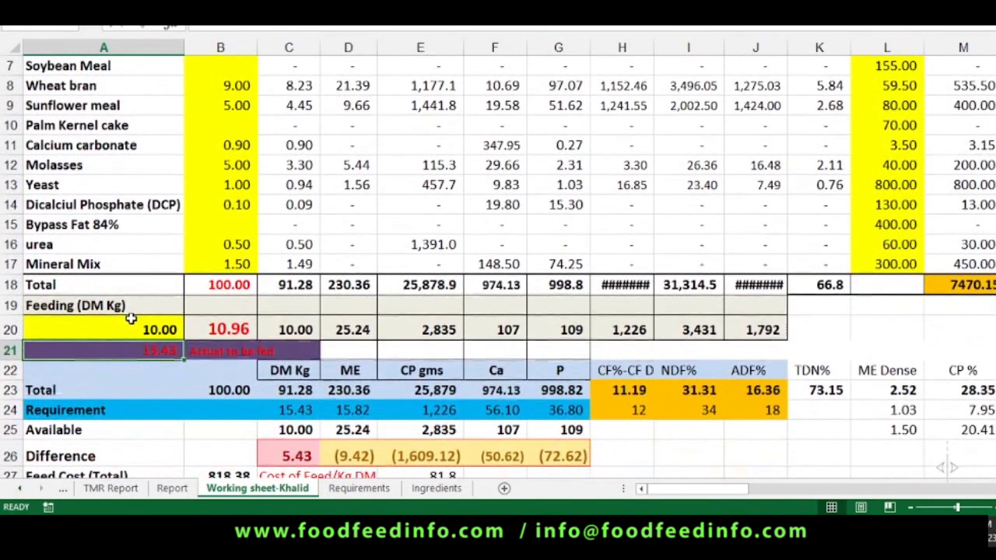
scroll(131, 317, up, 3)
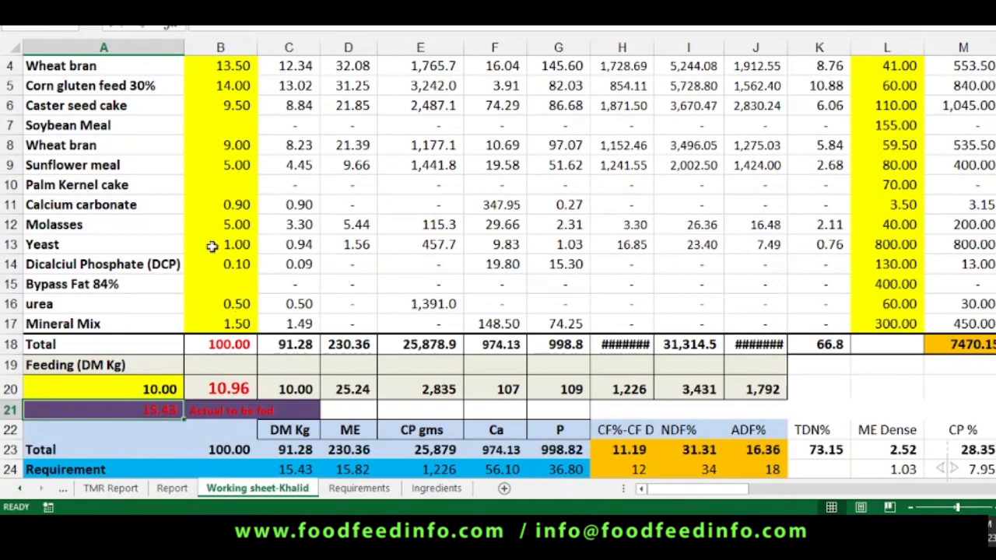
click(202, 204)
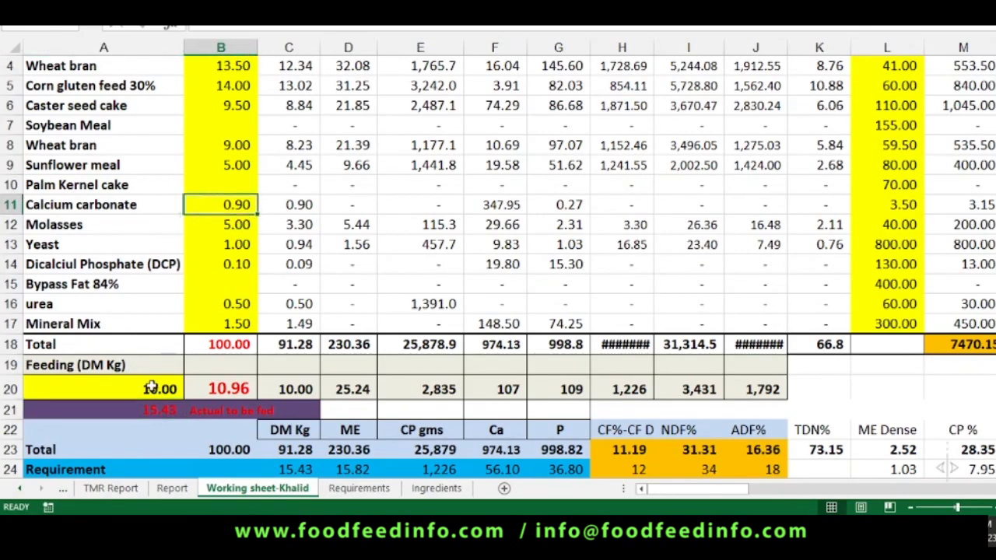
scroll(151, 387, up, 3)
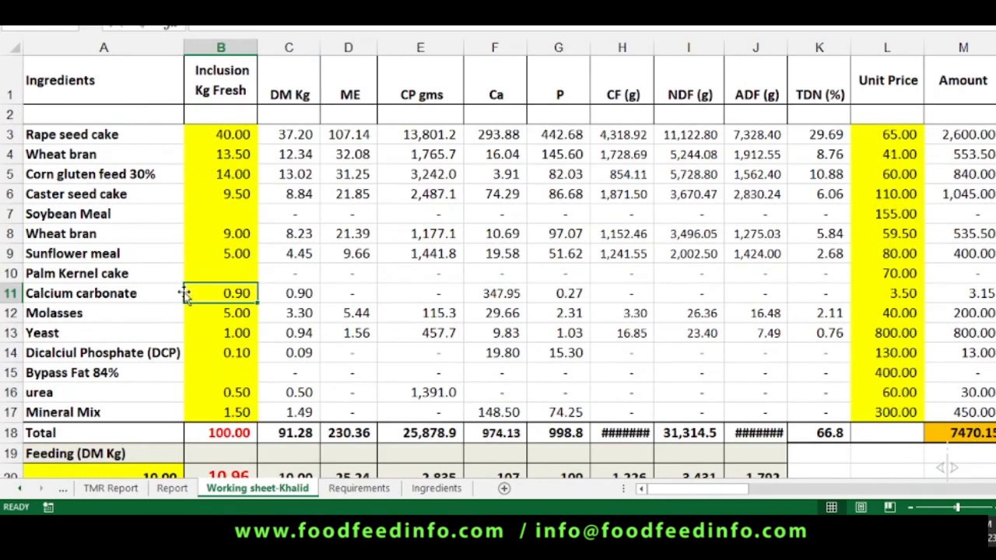
scroll(185, 295, down, 2)
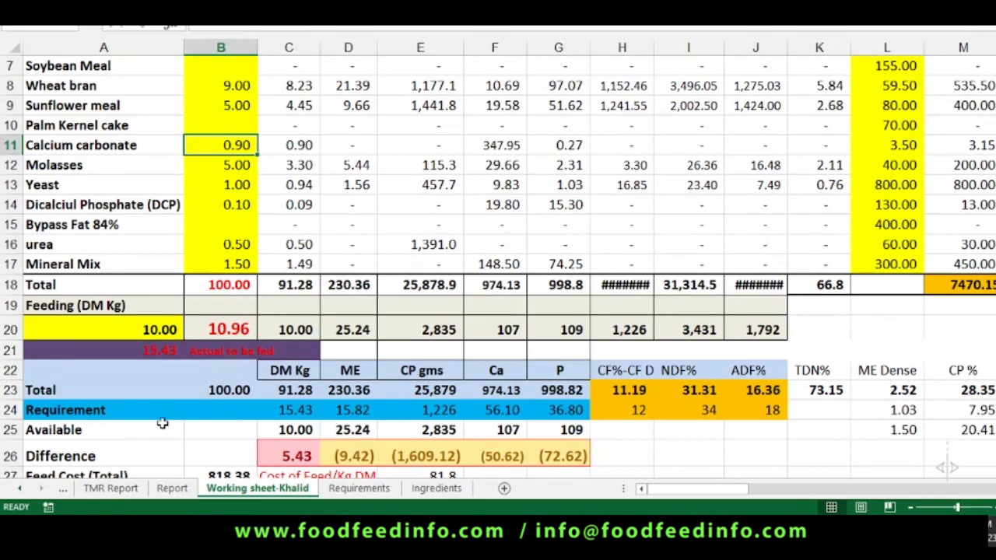
Set Milk Prod. to 20 liters on the Requirements sheet.
click(359, 487)
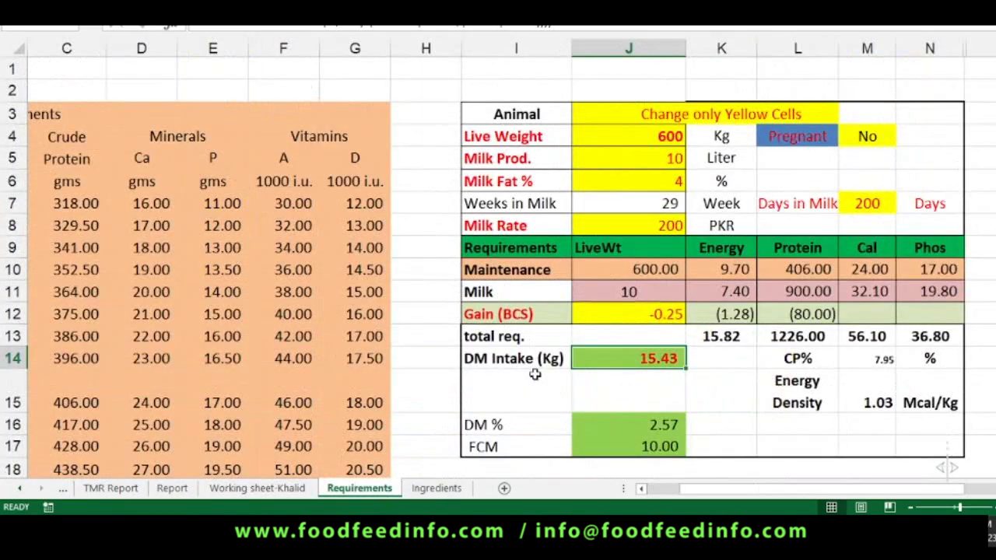
click(641, 158)
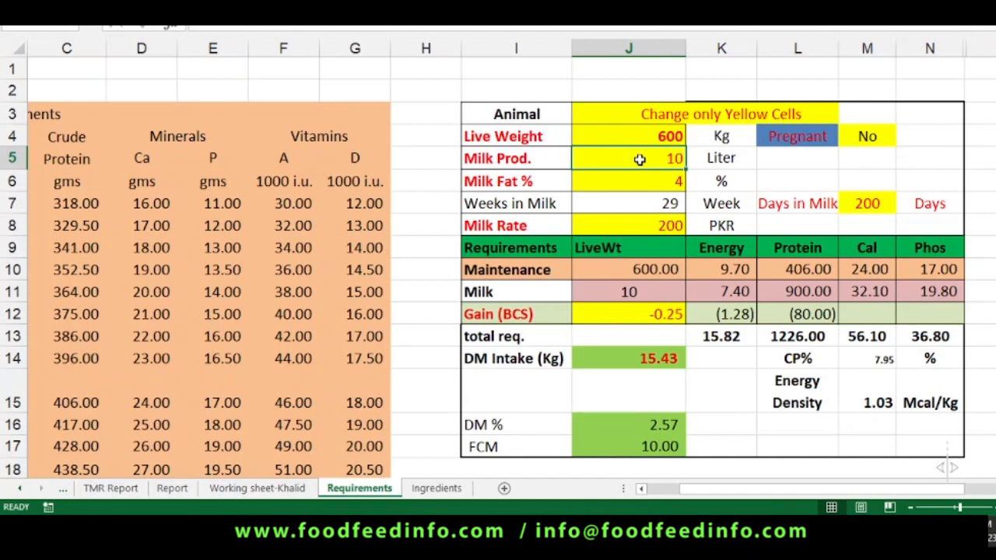
text(20)
key(Return)
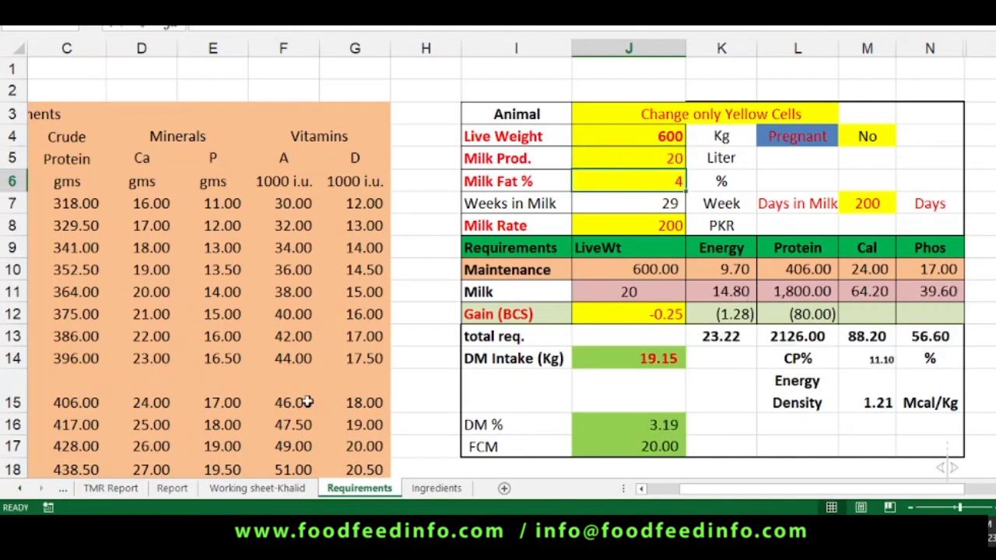
Set the Feeding (DM Kg) amount on the Working sheet-Khalid sheet to 5.
click(219, 490)
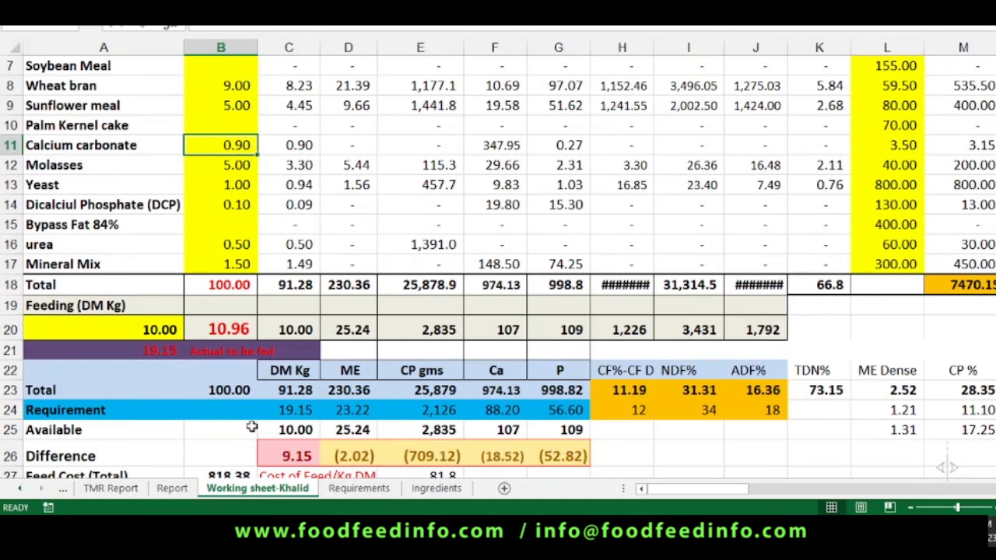
click(142, 329)
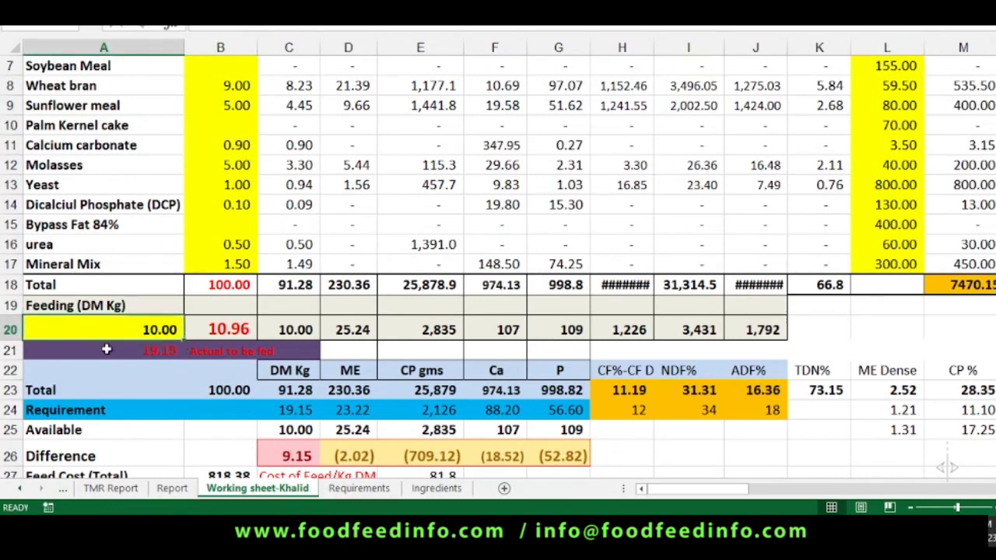
text(5)
key(Return)
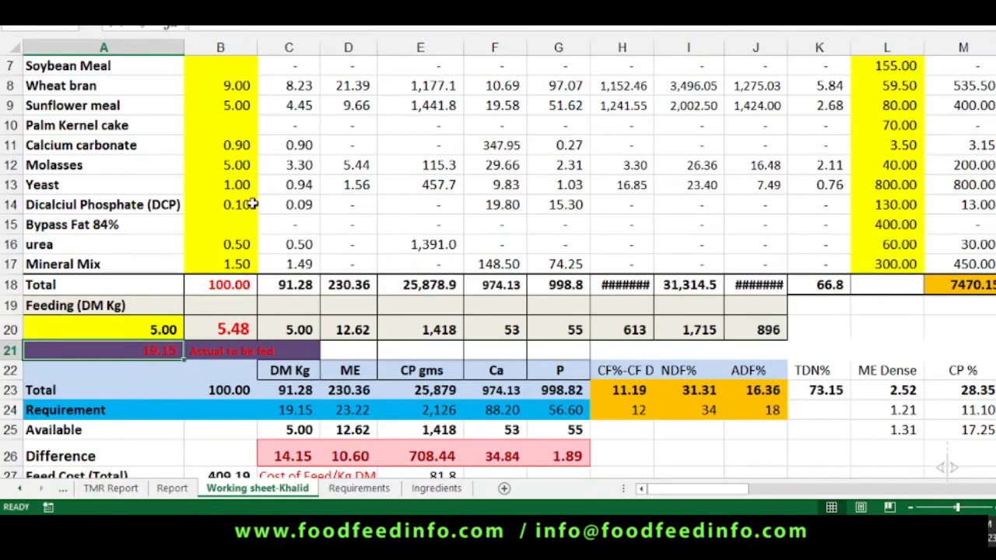
Examine the feed cost rows, the nutrients and prices on the Report sheet, and the mix's CP % on the working sheet.
scroll(251, 203, up, 2)
scroll(256, 355, down, 3)
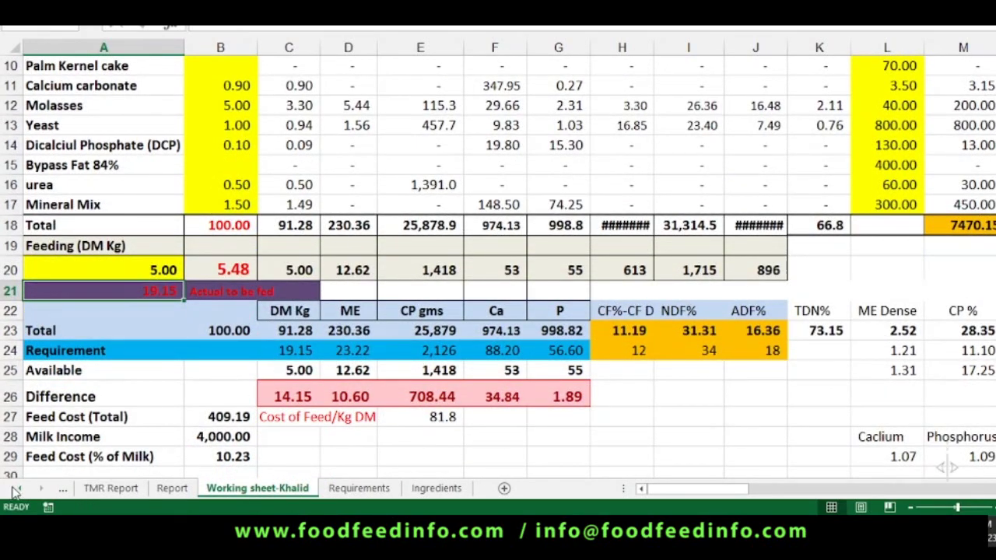
click(171, 488)
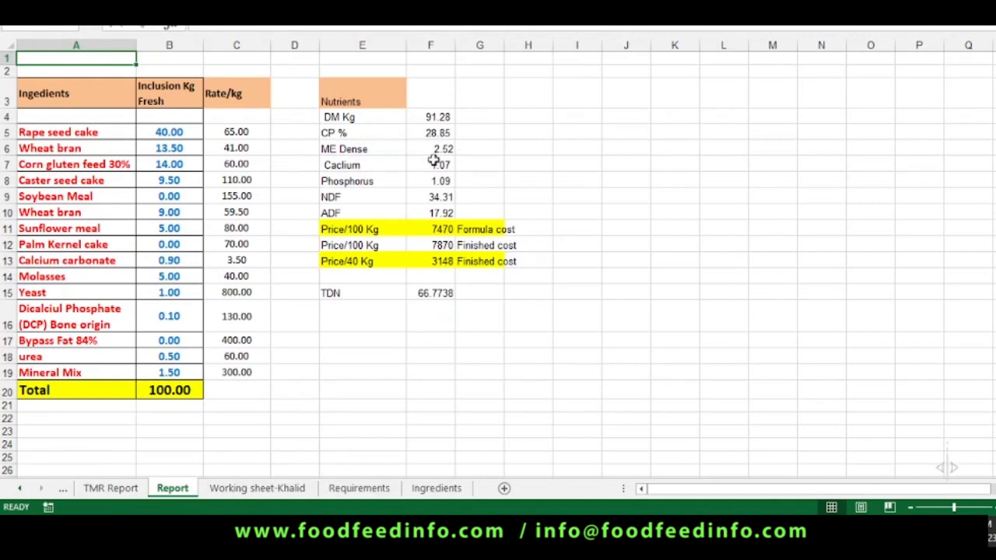
click(299, 490)
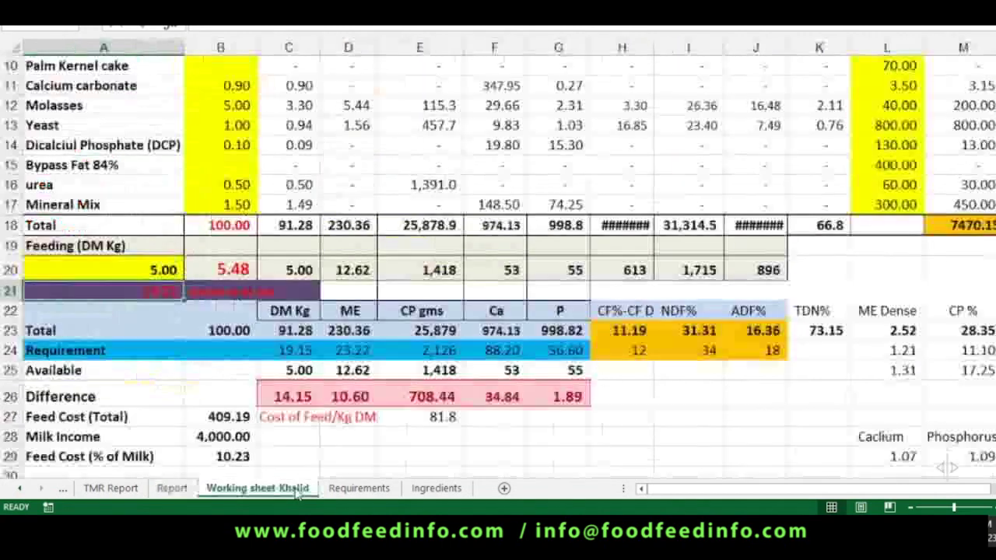
click(938, 333)
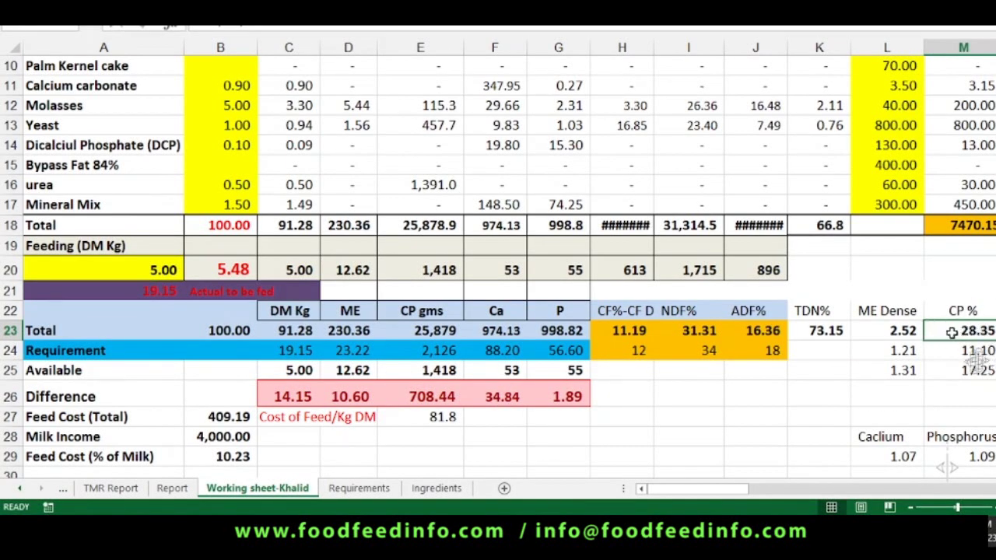
Replace Rape seed cake in row 3 with Maize (yellow) and check the mix's CP %.
scroll(243, 305, up, 1)
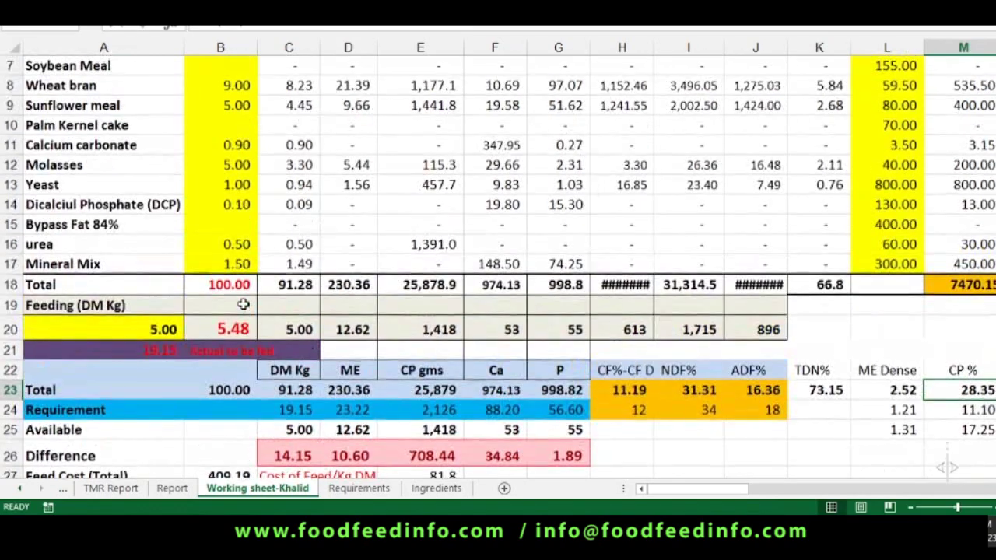
scroll(242, 305, up, 2)
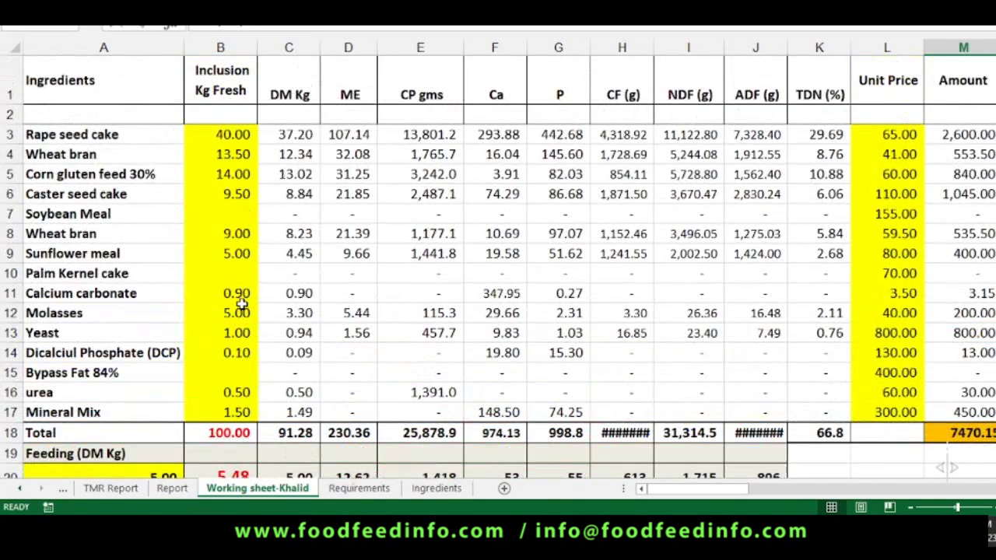
click(109, 174)
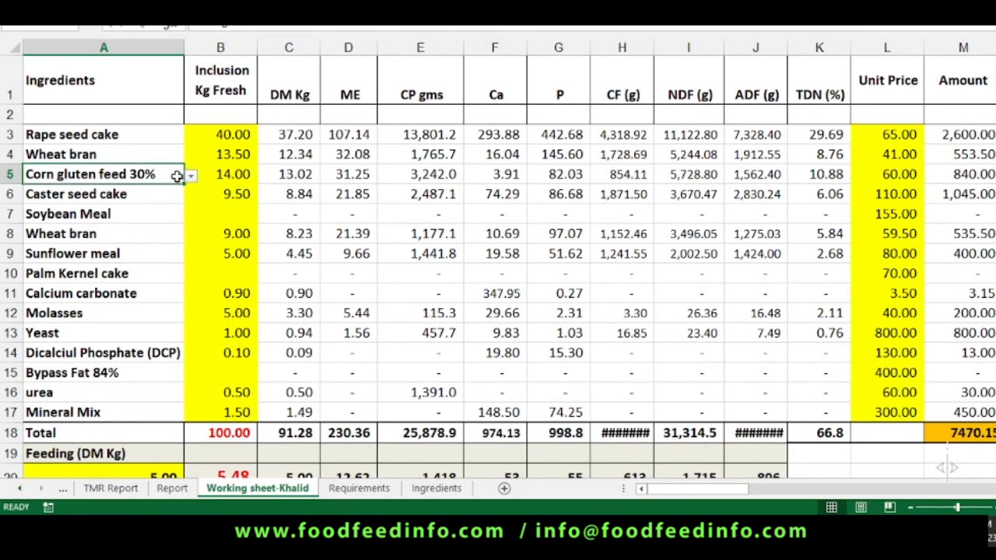
click(159, 137)
click(190, 137)
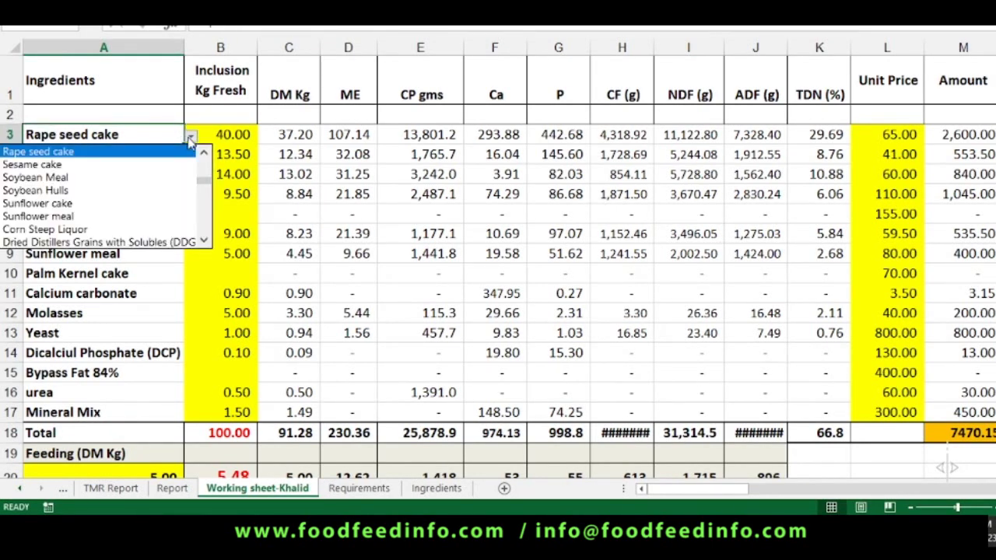
scroll(201, 172, up, 3)
scroll(201, 173, up, 3)
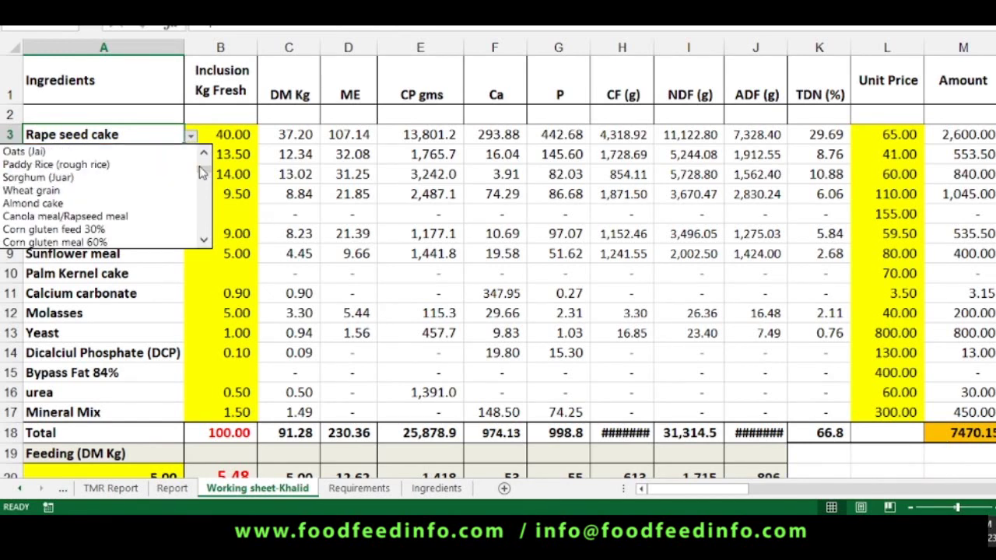
scroll(200, 156, up, 3)
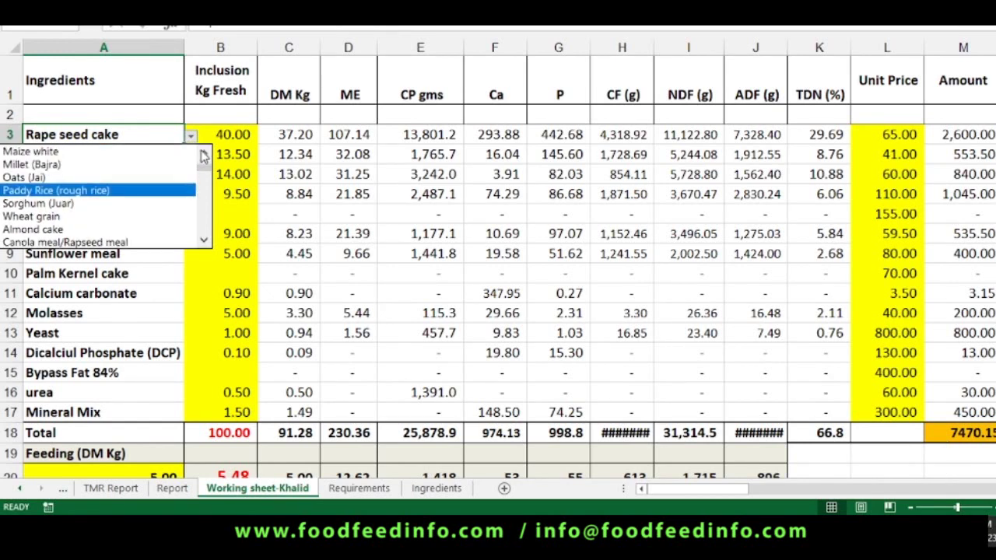
click(165, 152)
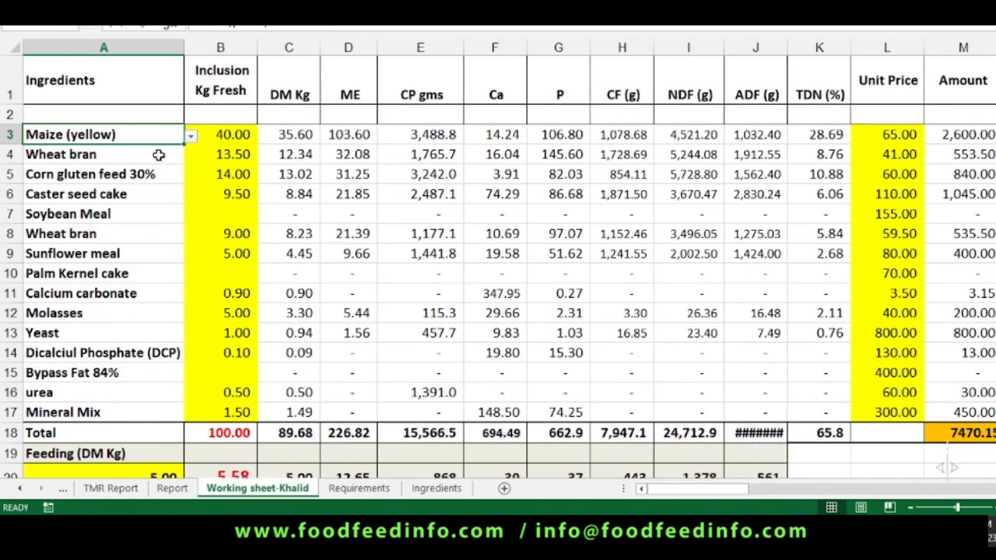
scroll(232, 284, down, 1)
scroll(933, 396, down, 1)
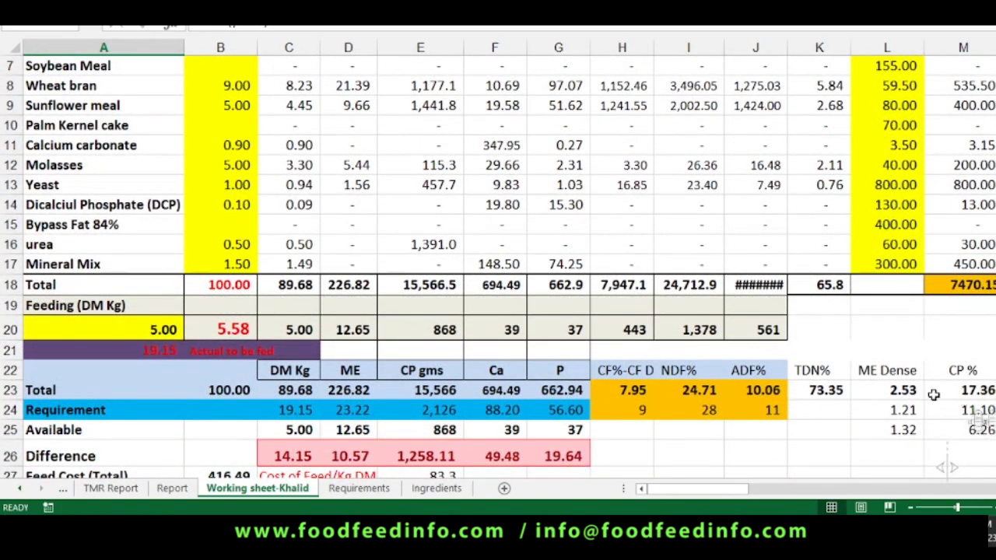
Set the Feeding (DM Kg) amount to 10 and review the nutrient differences and ingredient inclusions.
scroll(972, 397, down, 1)
text(10)
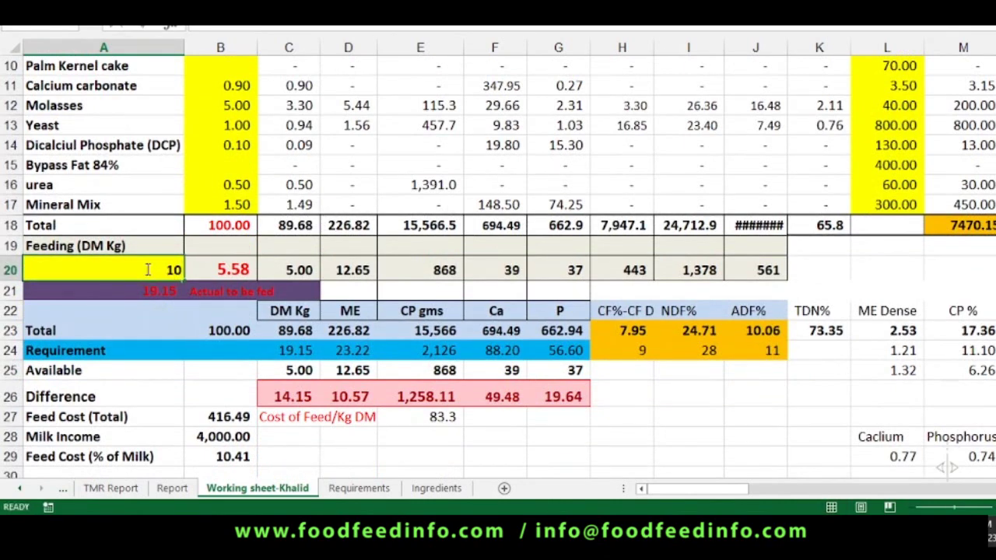
key(Return)
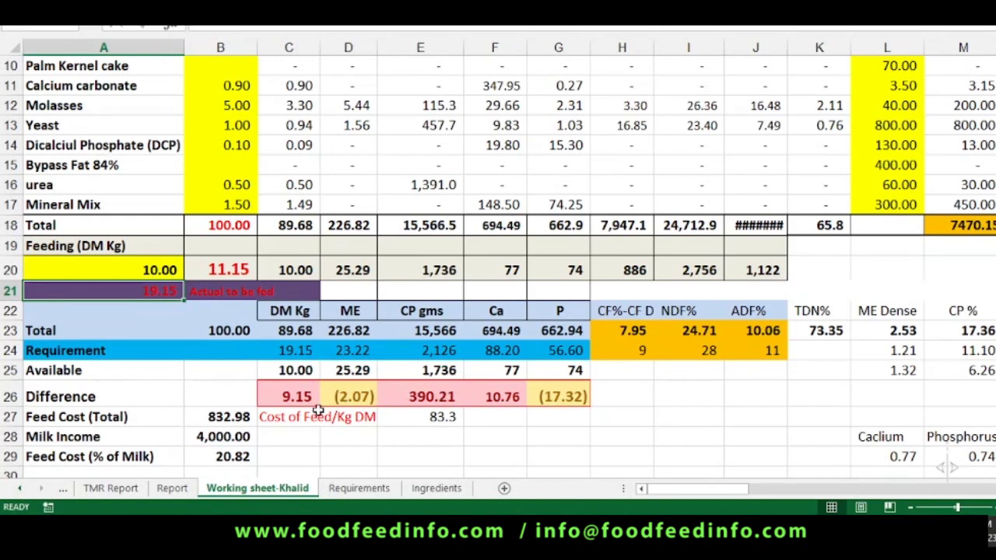
scroll(371, 351, up, 3)
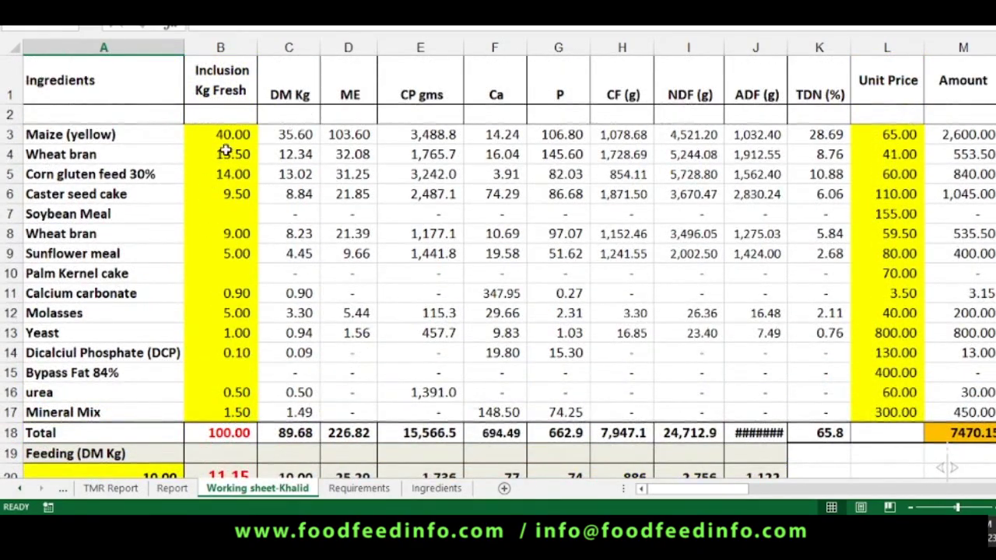
scroll(297, 265, down, 3)
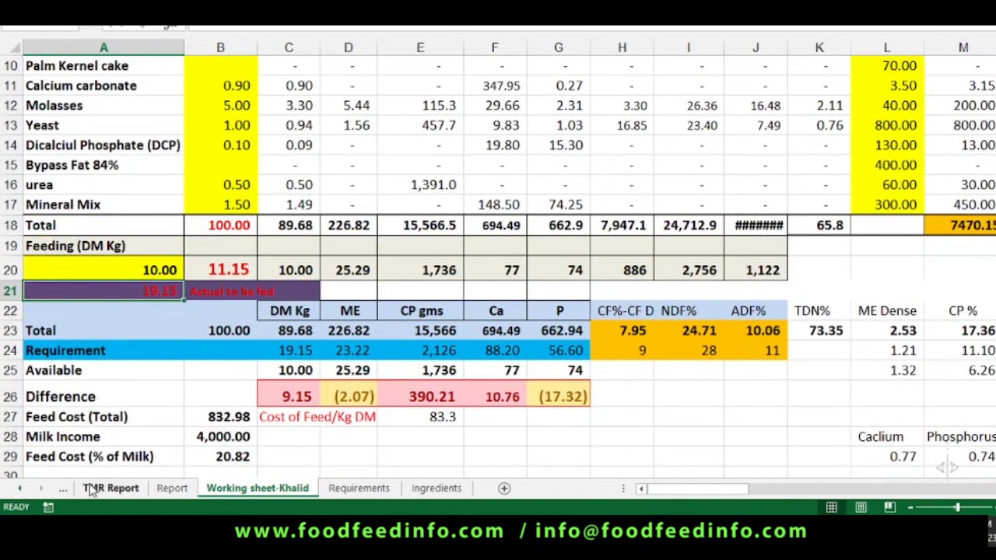
Review the mix's ingredients and nutrients on the Report sheet and the Wanda Own row on the Working sheet-Khalid TMR sheet.
click(172, 488)
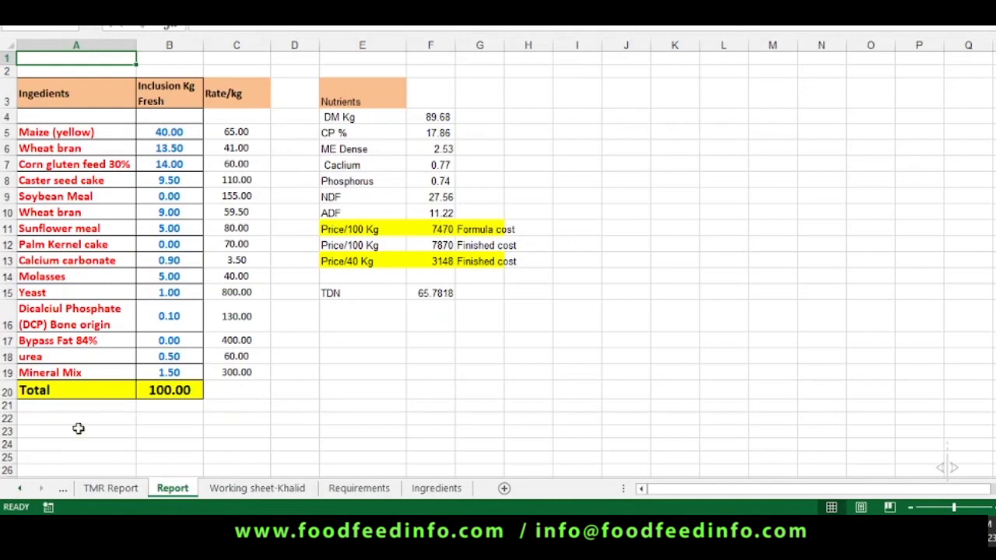
click(20, 489)
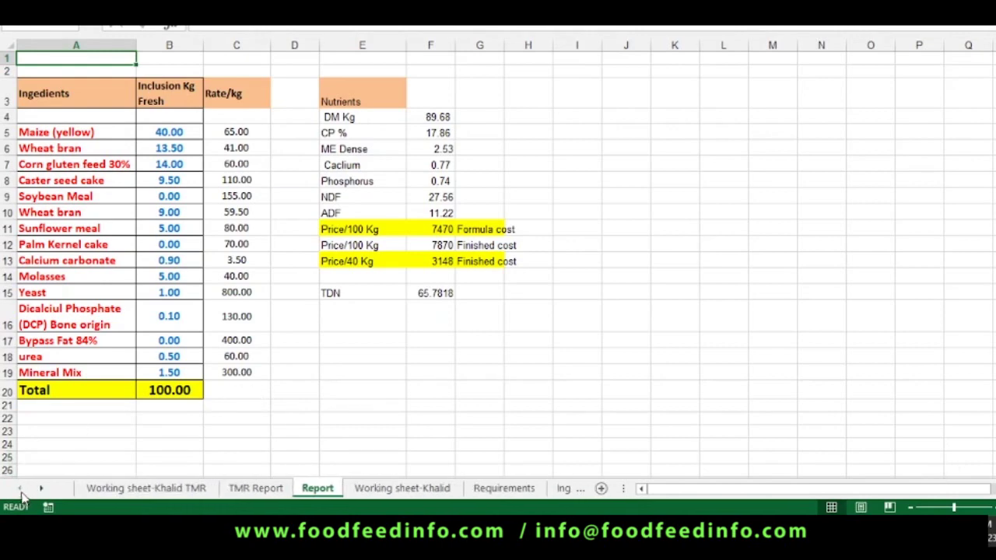
click(172, 489)
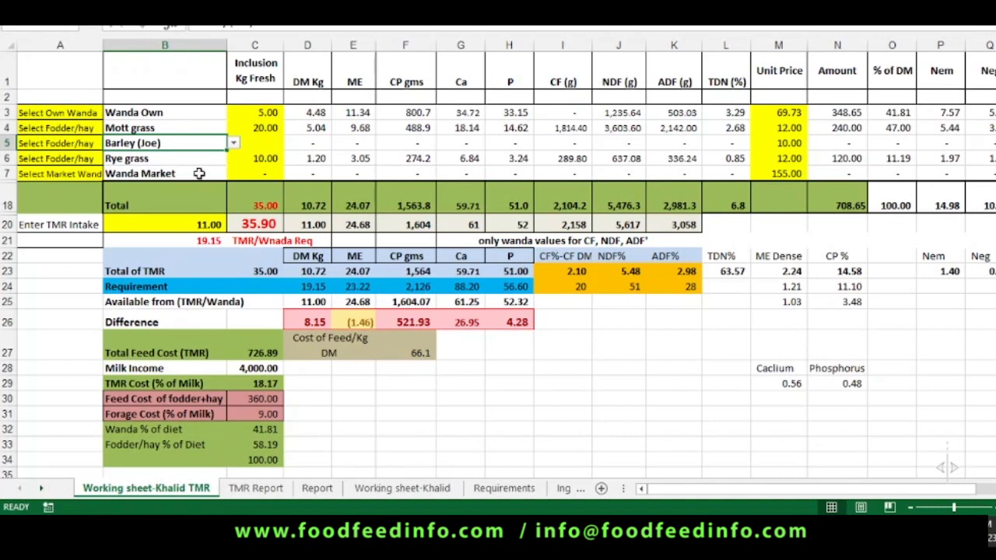
click(190, 113)
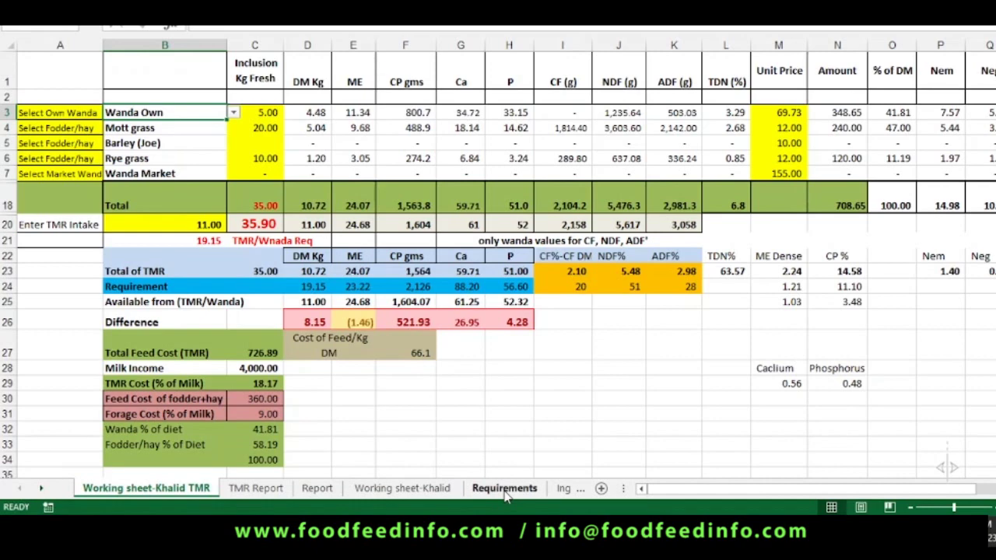
Compare Wanda Own's crude protein on the Ingredients sheet with the mix's total CP % on the Working sheet-Khalid sheet.
click(397, 488)
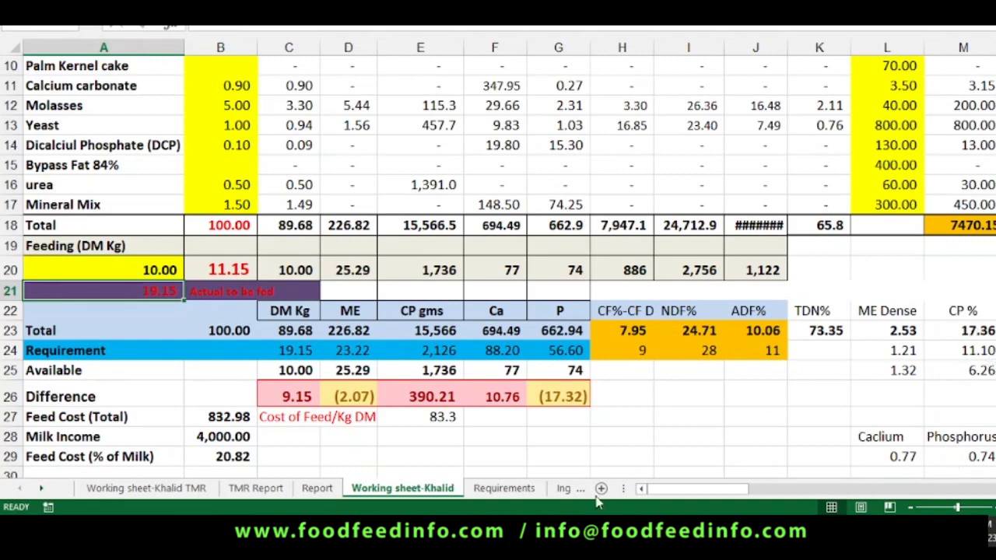
click(564, 488)
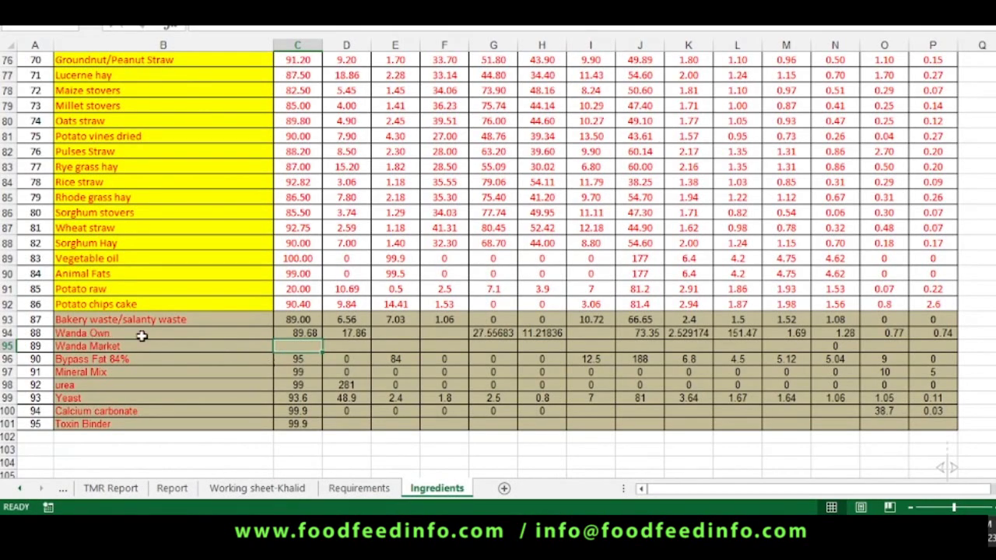
click(355, 333)
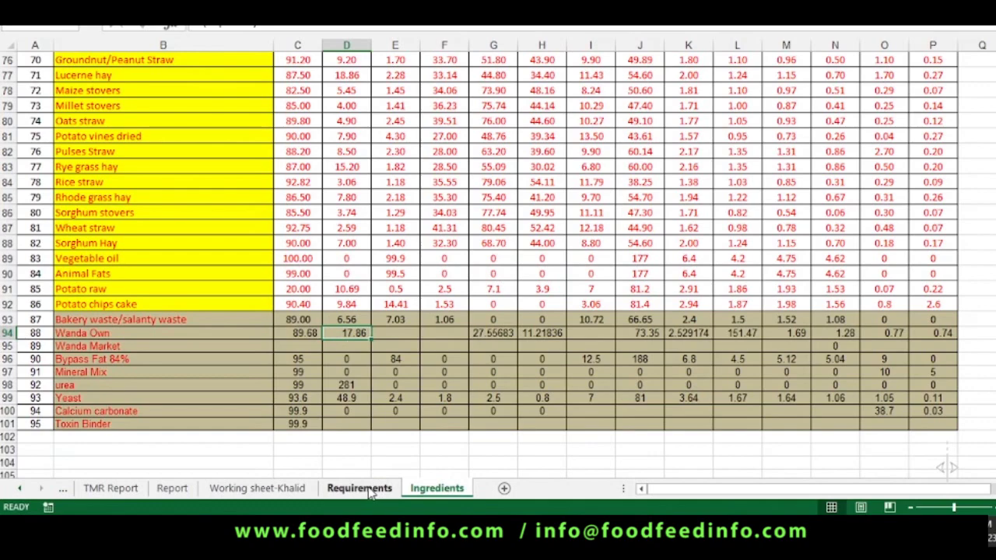
click(230, 489)
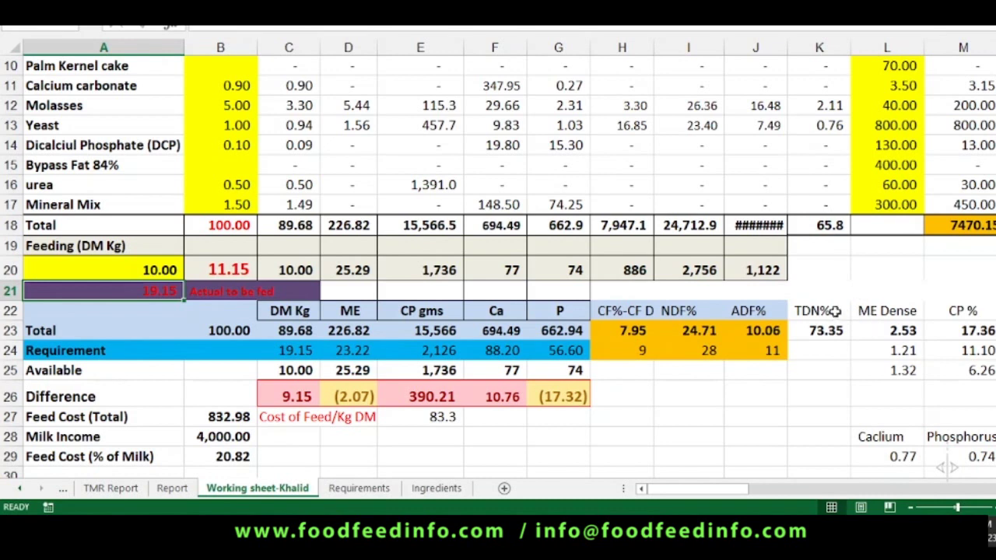
click(954, 333)
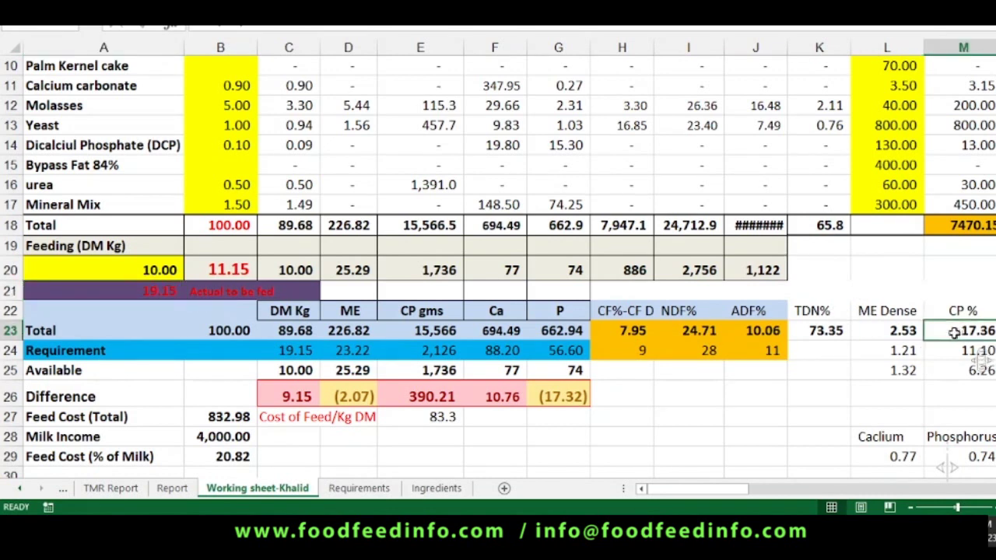
Choose Wanda Own as the own wanda in row 3 of the Working sheet-Khalid TMR sheet and check the Wanda Market row.
click(109, 490)
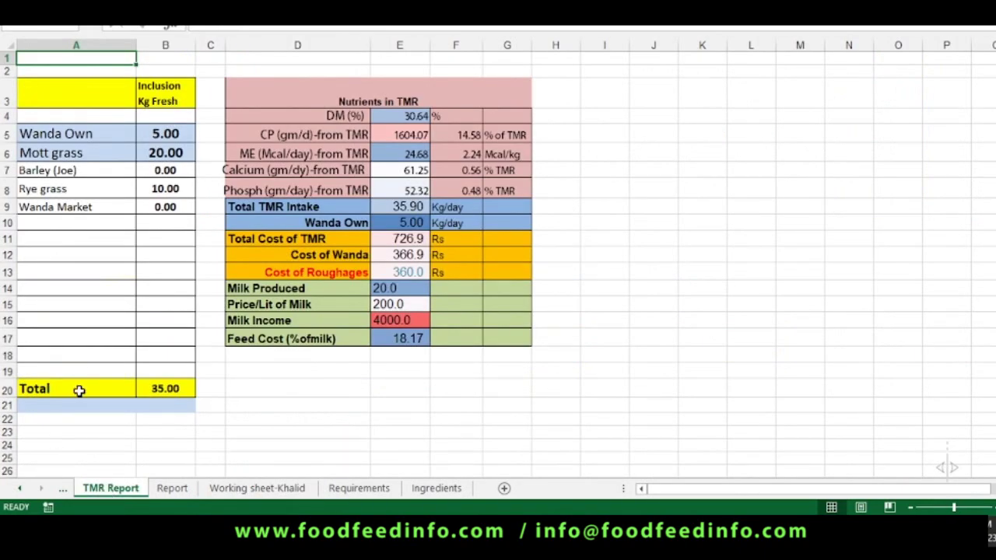
click(24, 492)
click(148, 488)
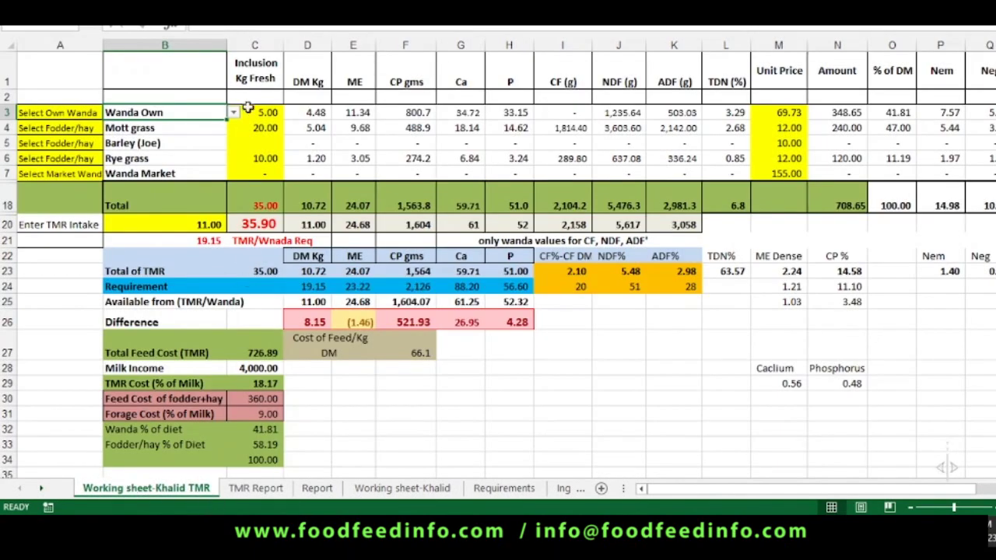
click(231, 114)
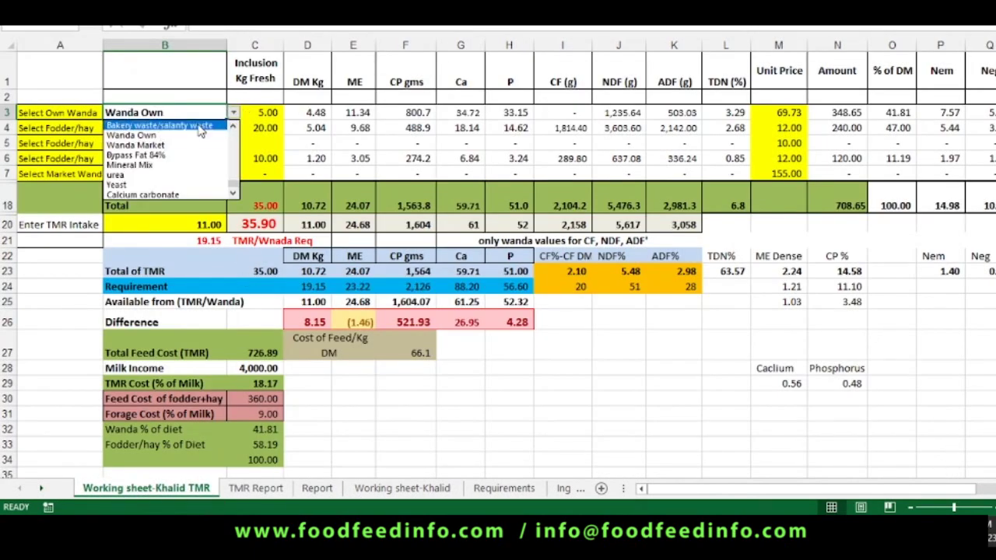
click(195, 136)
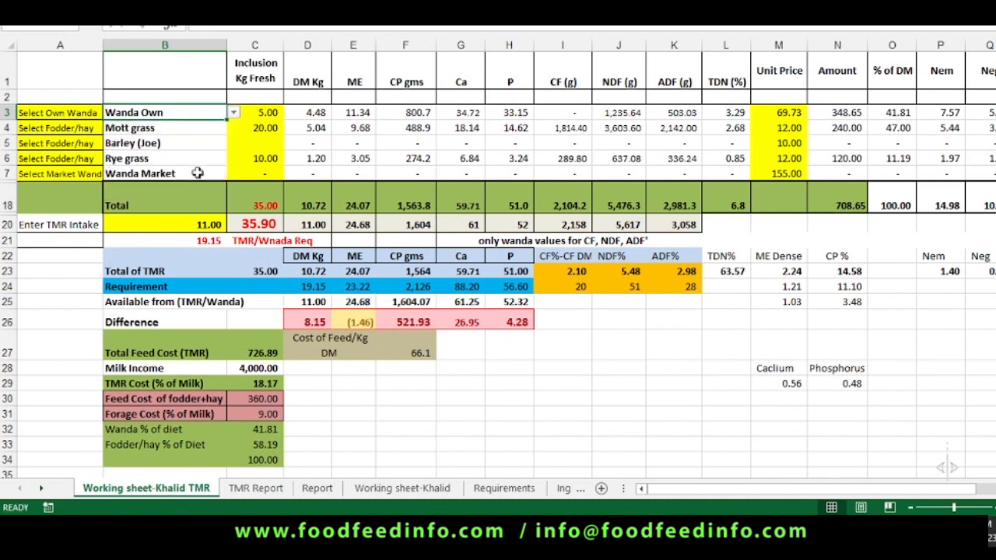
click(198, 173)
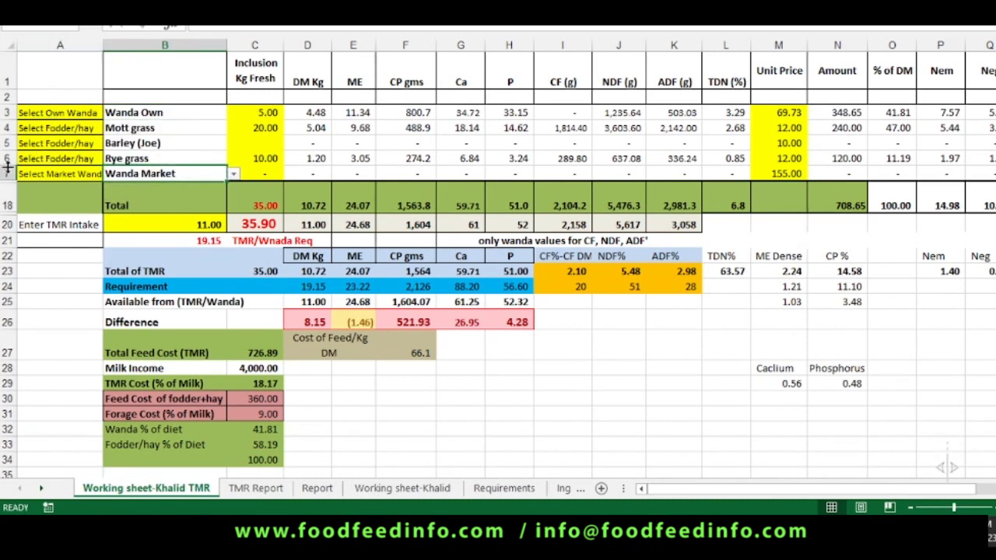
click(211, 112)
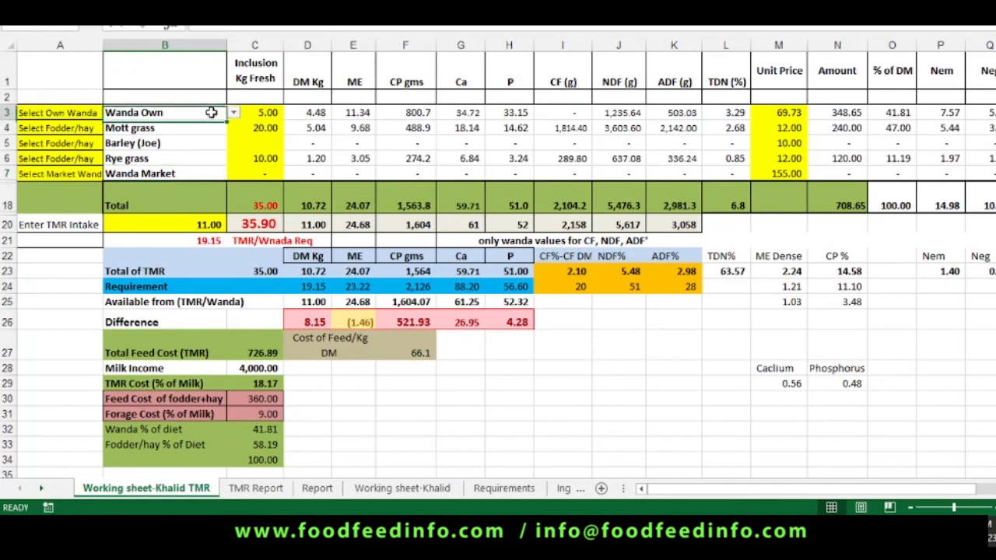
Replace Barley (Joe) in row 5 with Maize silage with ears and set its fresh inclusion to 10 kg.
drag(208, 130, 203, 159)
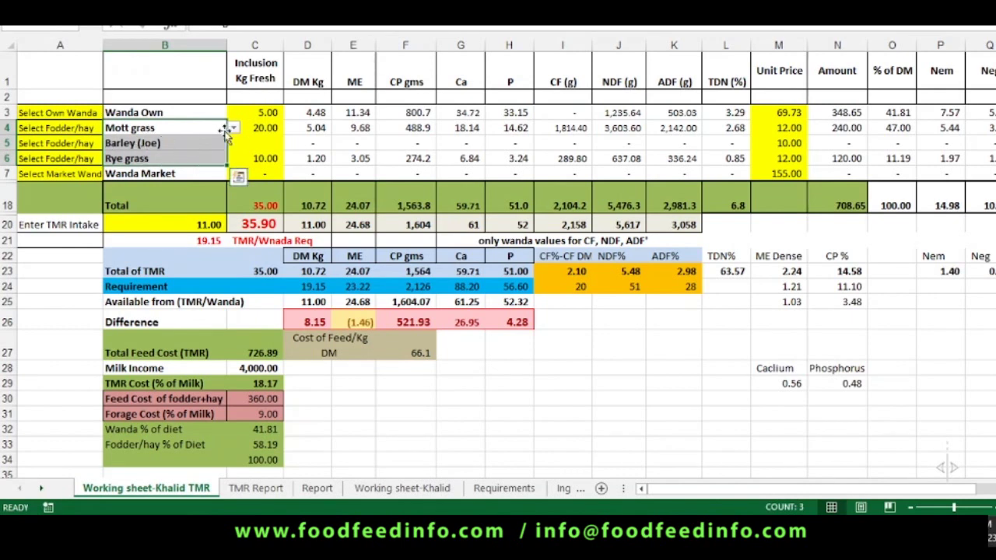
click(196, 127)
click(206, 147)
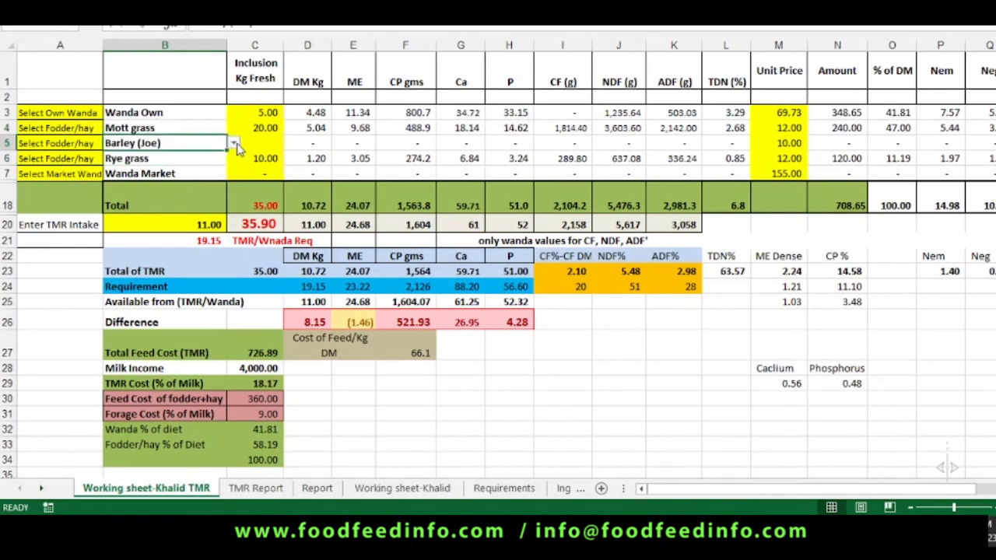
click(233, 143)
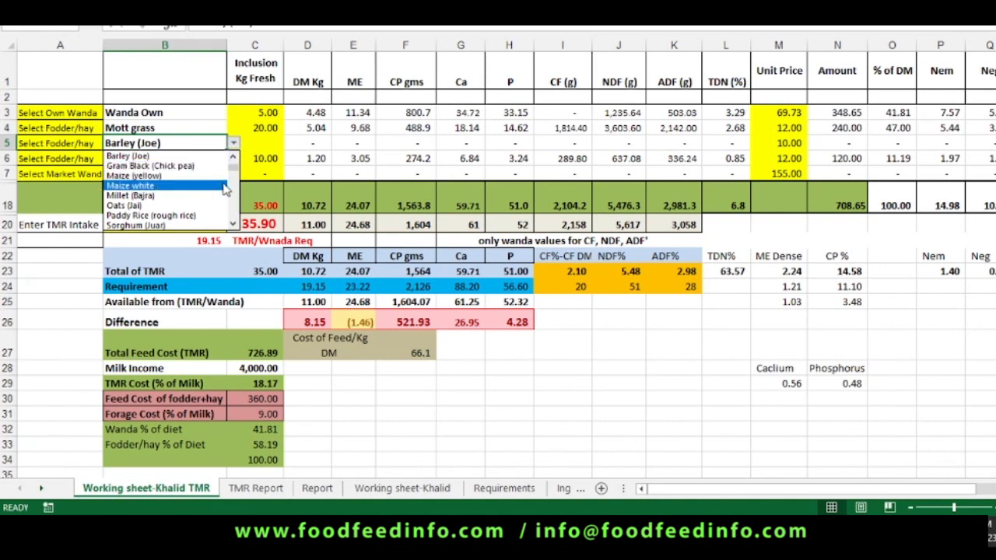
click(233, 206)
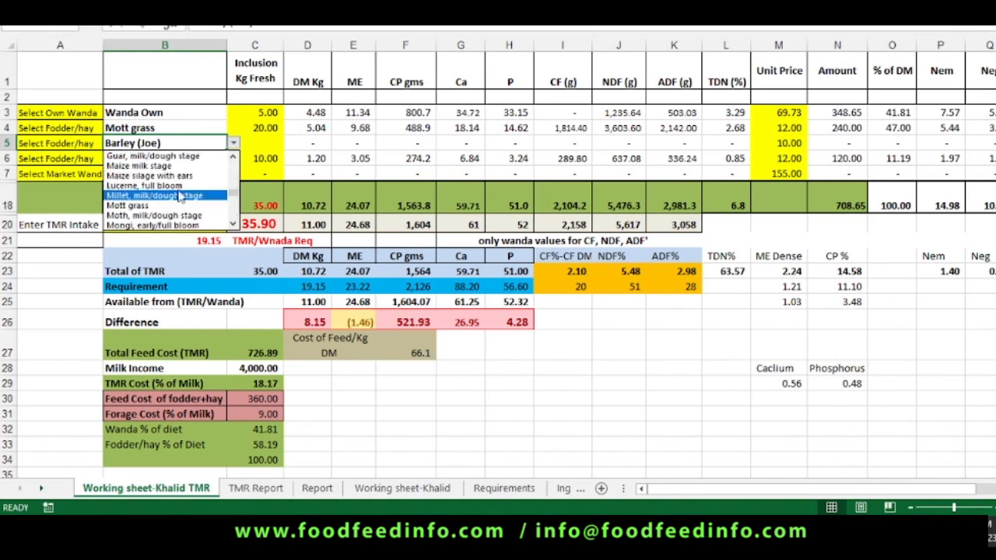
click(164, 176)
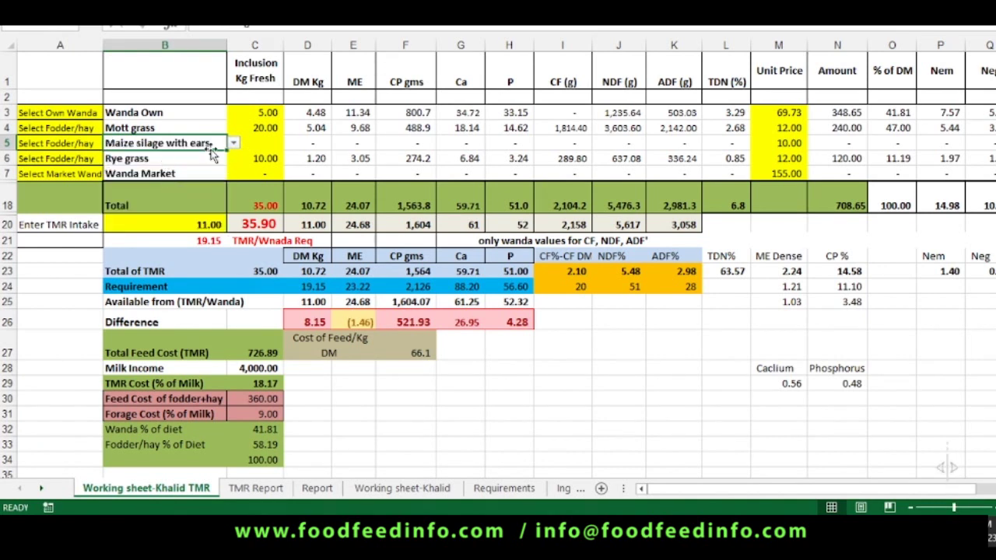
click(245, 148)
text(10)
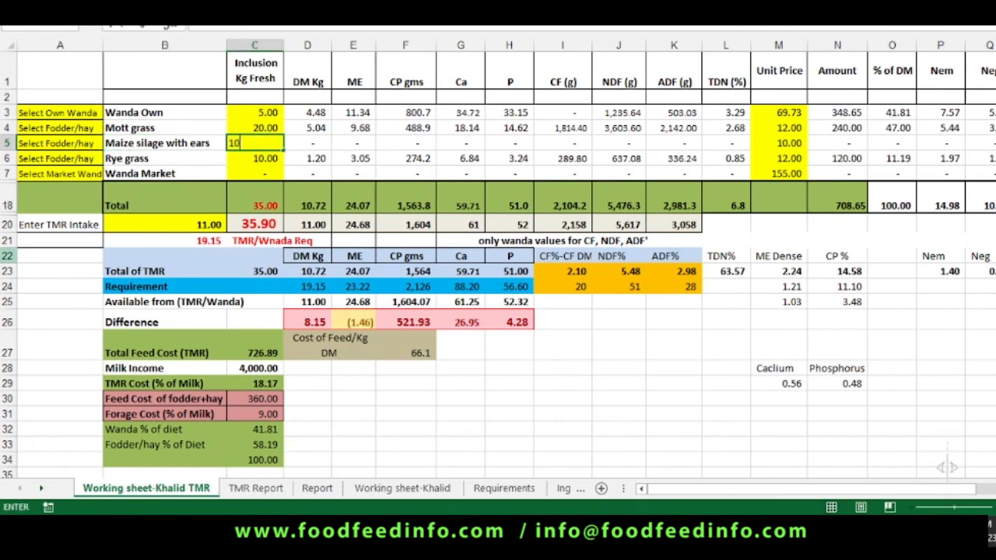
key(Up)
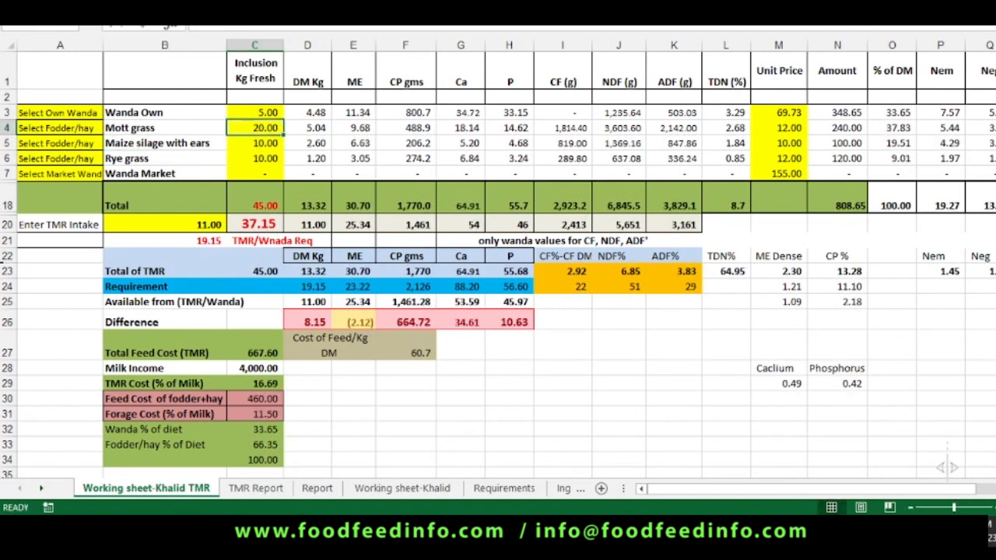
Set the fresh inclusion of Mott grass to 10 kg and of Rye grass to 0.
text(10)
key(Down)
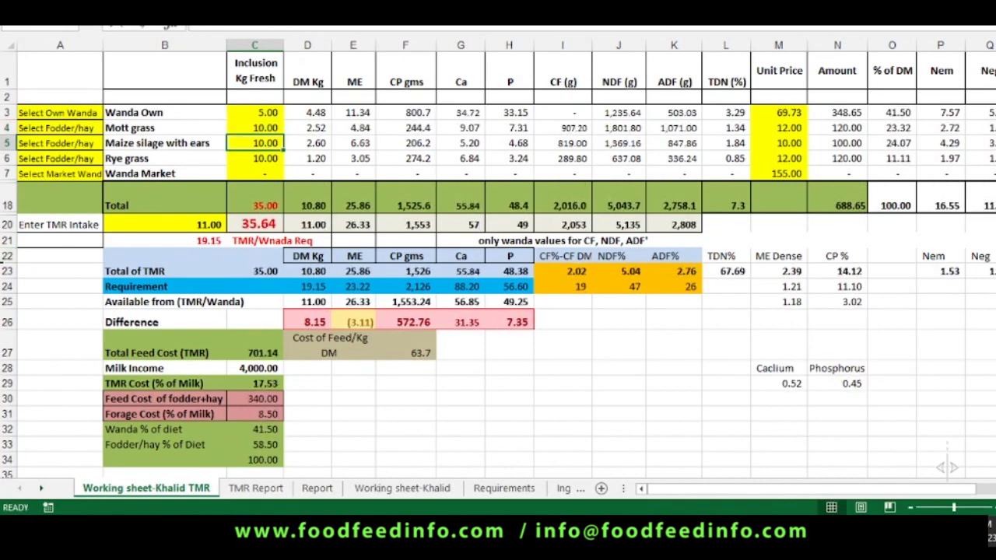
key(Down)
text(0)
key(Down)
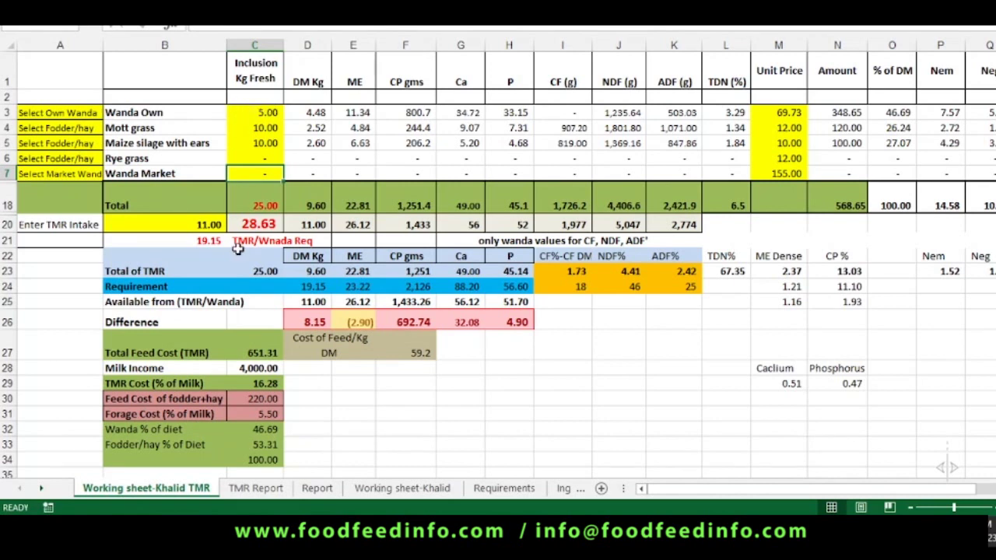
Compare the TMR sheet's required DM Kg with the DM Intake (Kg) on the Requirements sheet.
click(183, 240)
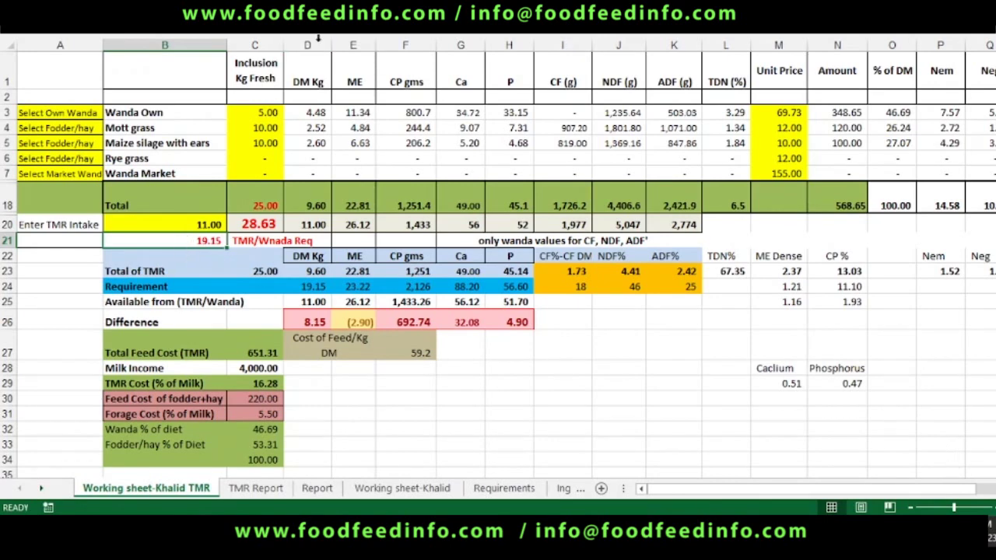
click(288, 288)
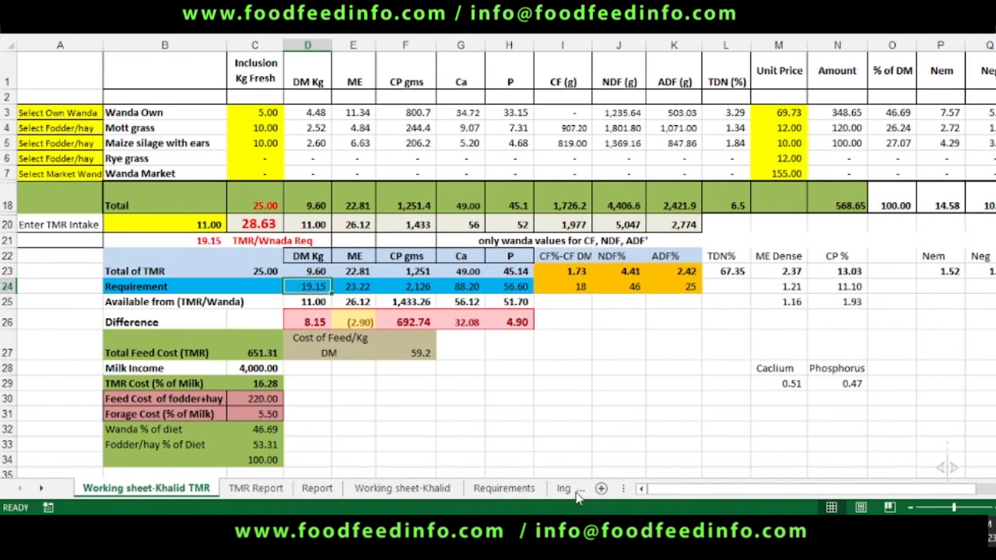
click(504, 489)
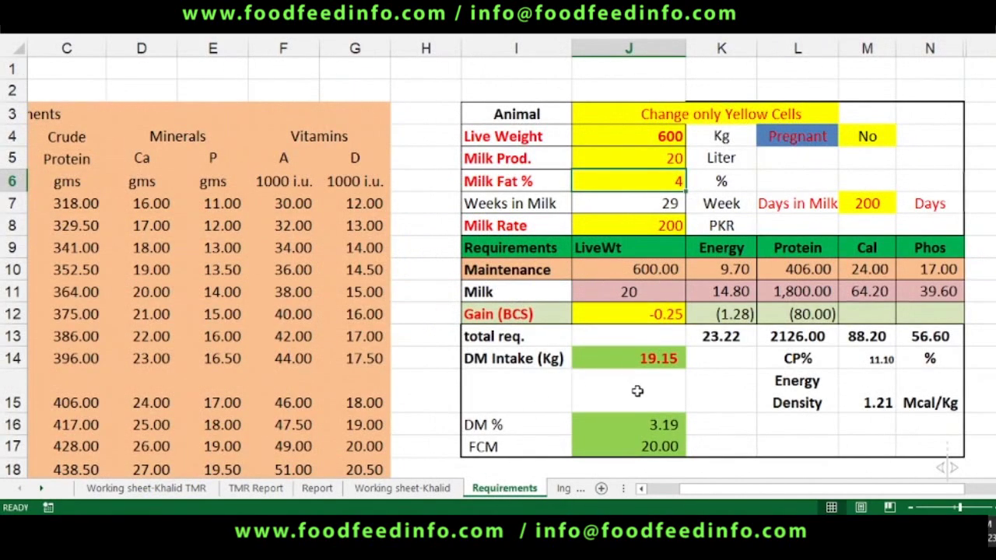
click(622, 362)
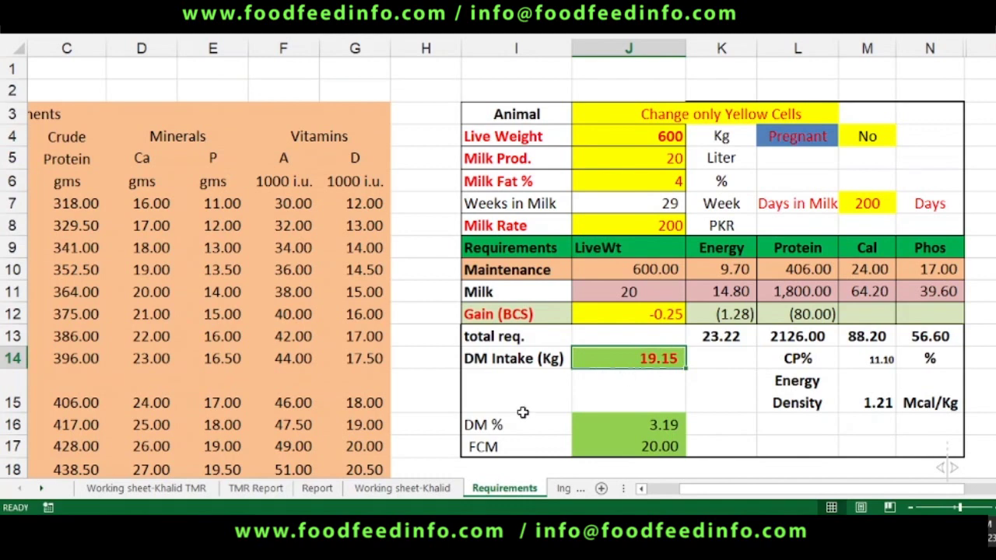
Return to the Working sheet-Khalid TMR sheet and set the TMR intake in row 20 to 19.15.
click(130, 490)
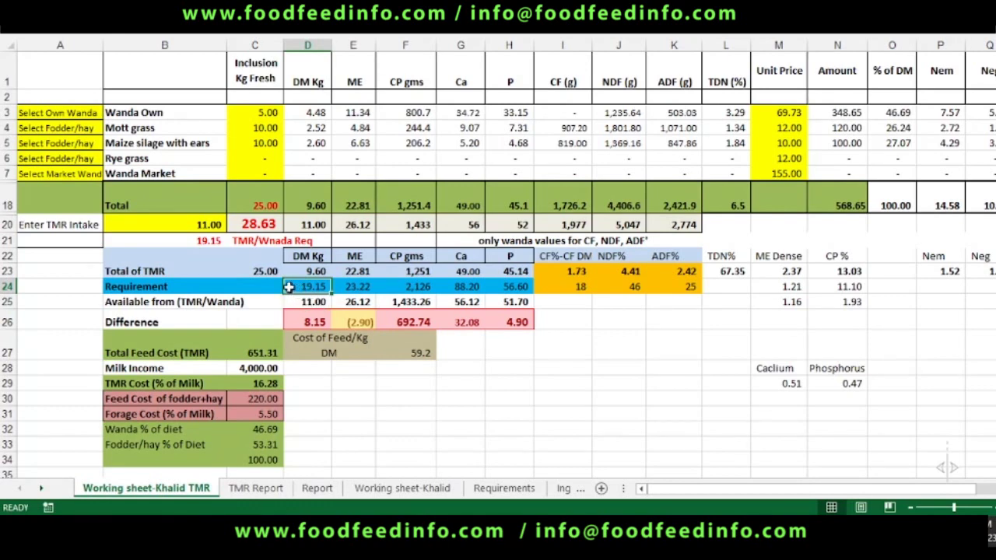
click(178, 226)
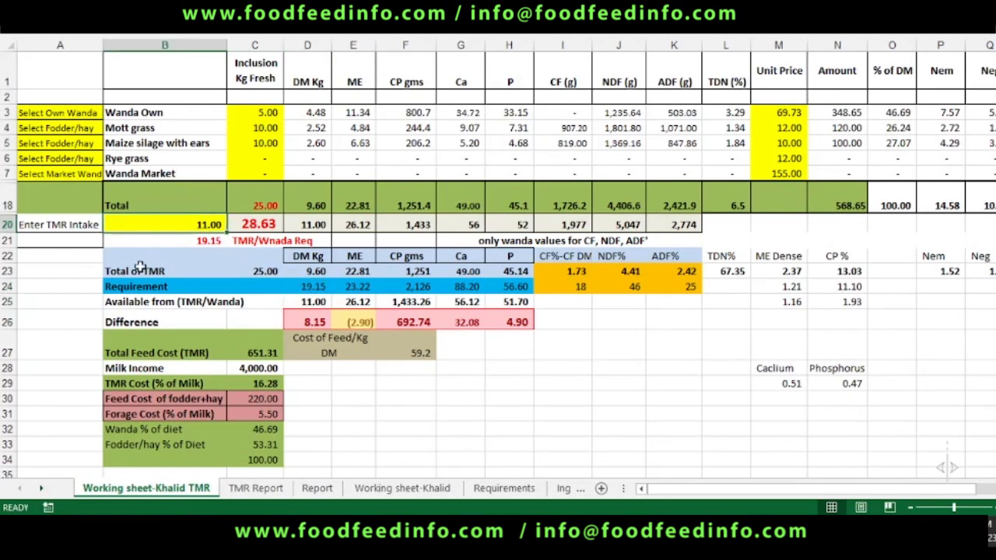
text(1)
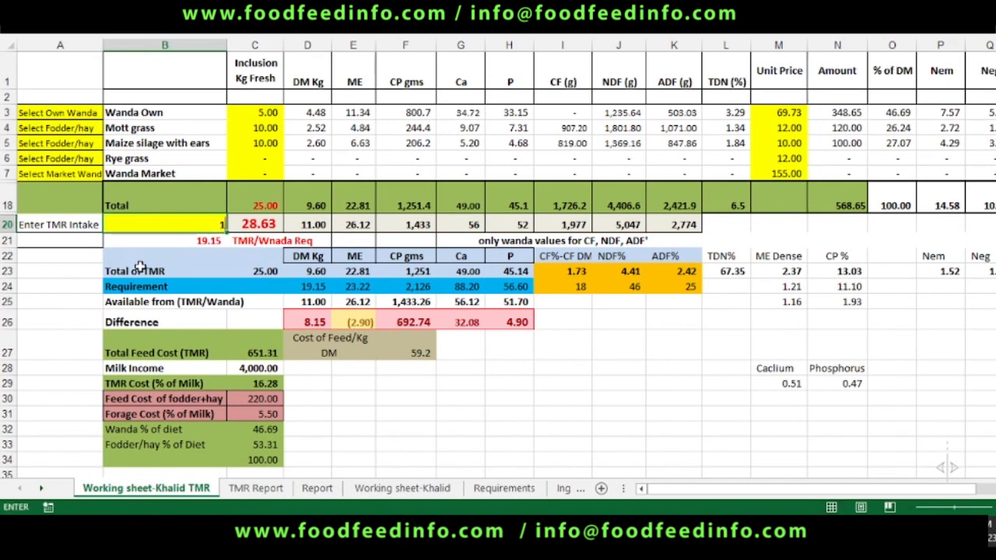
text(9.15)
key(Return)
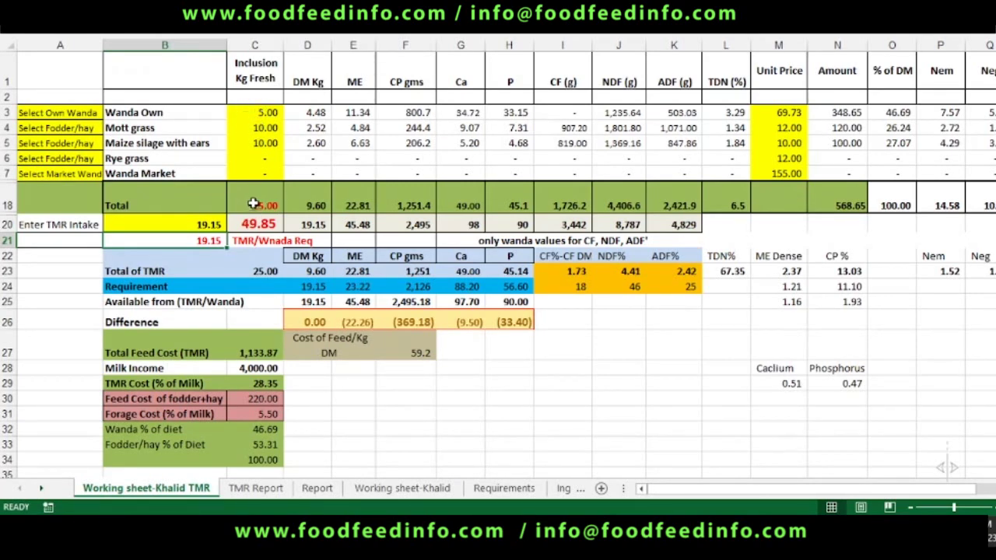
Lower the TMR intake in row 20 to 10.
click(190, 225)
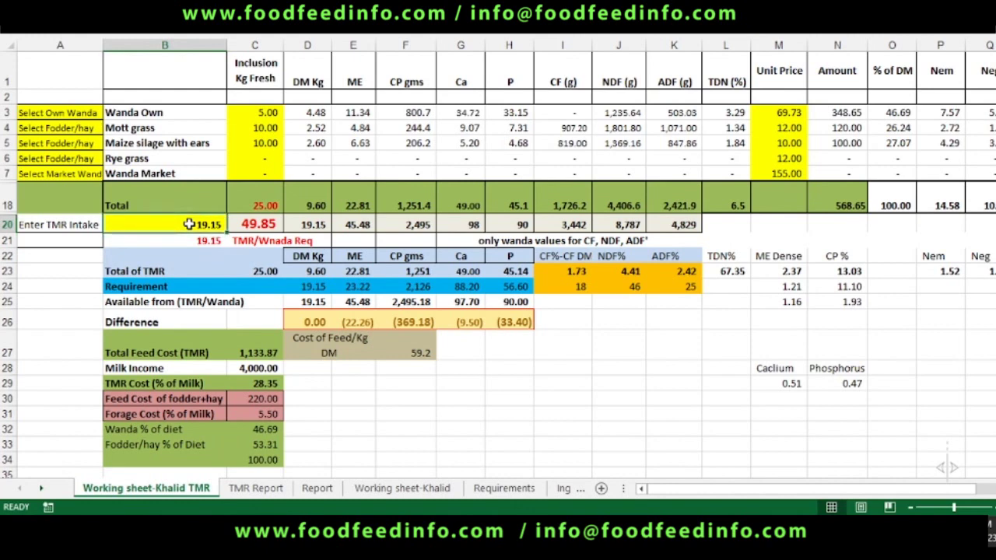
text(10)
key(Return)
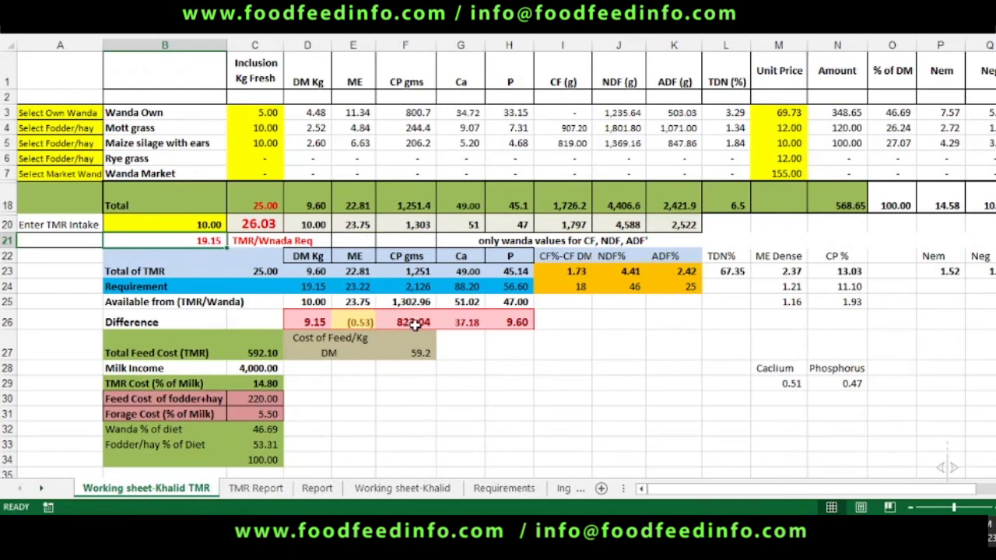
Raise the fresh inclusion of Wanda Own to 10 kg, then try 40 kg.
click(252, 112)
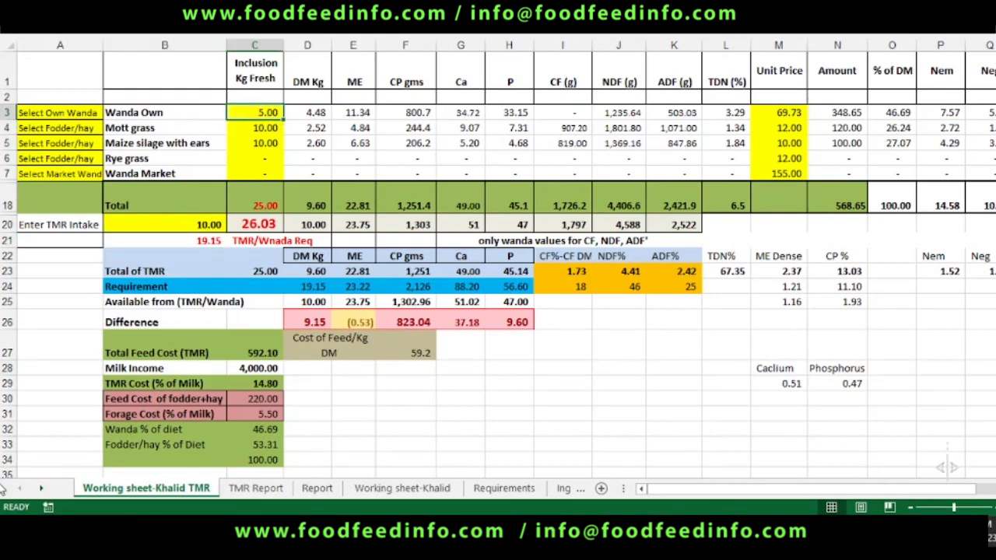
text(10)
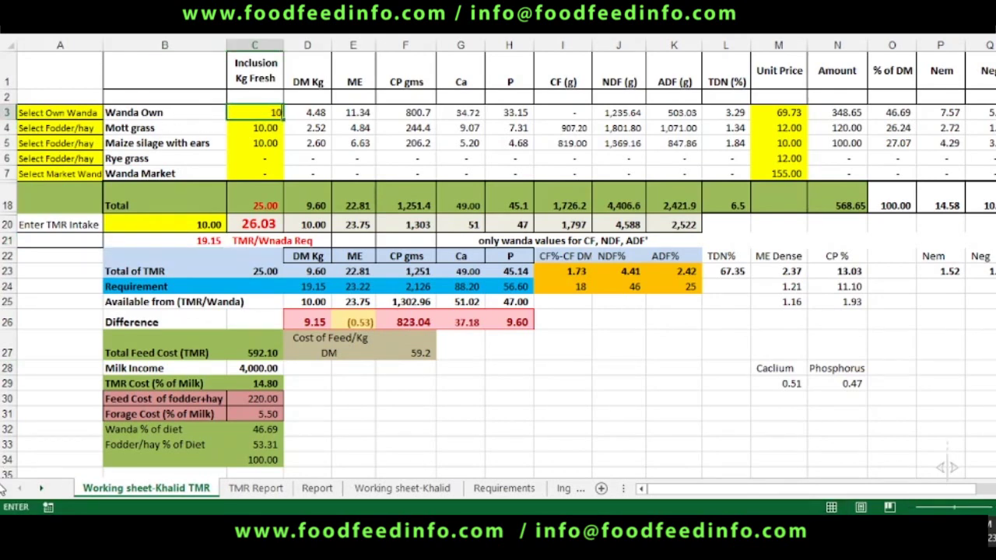
key(Return)
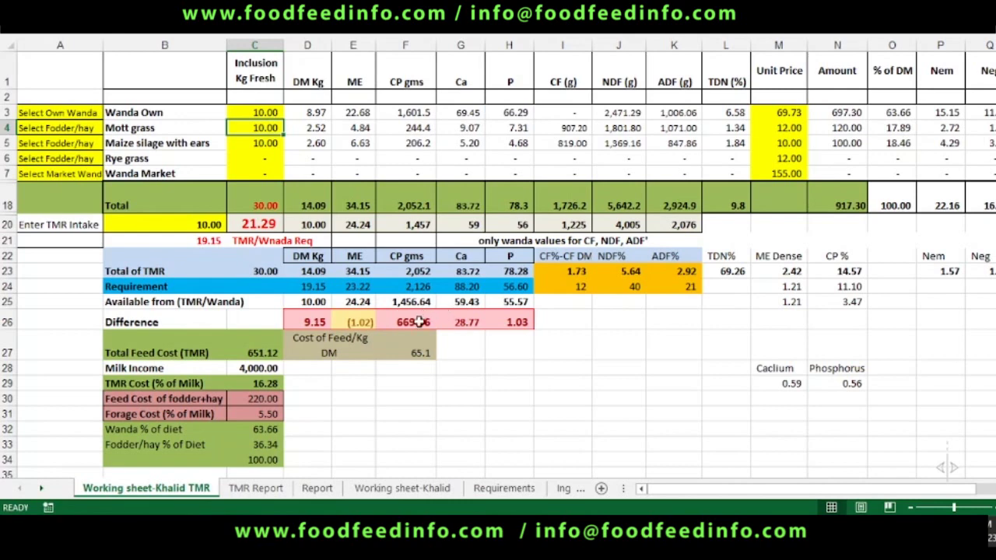
click(238, 113)
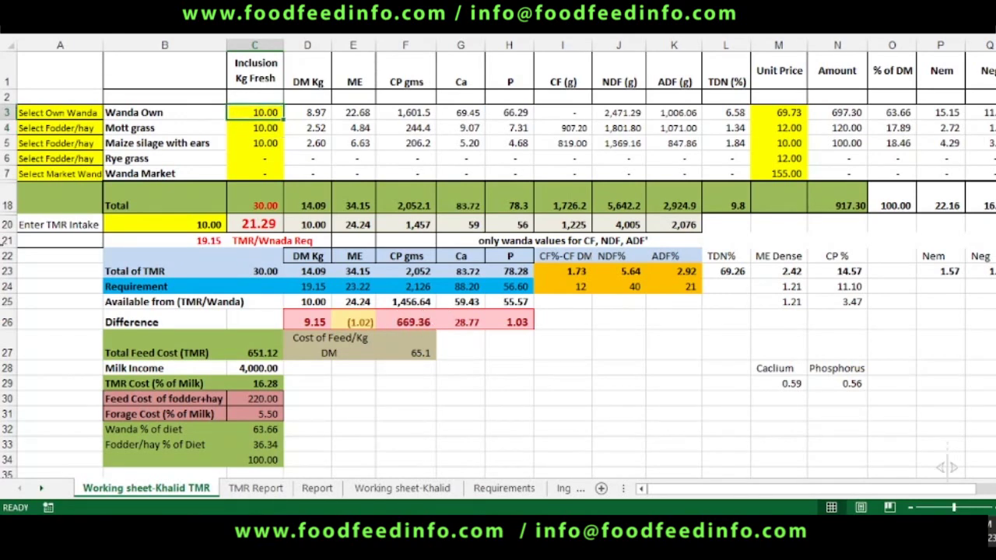
text(40)
key(Return)
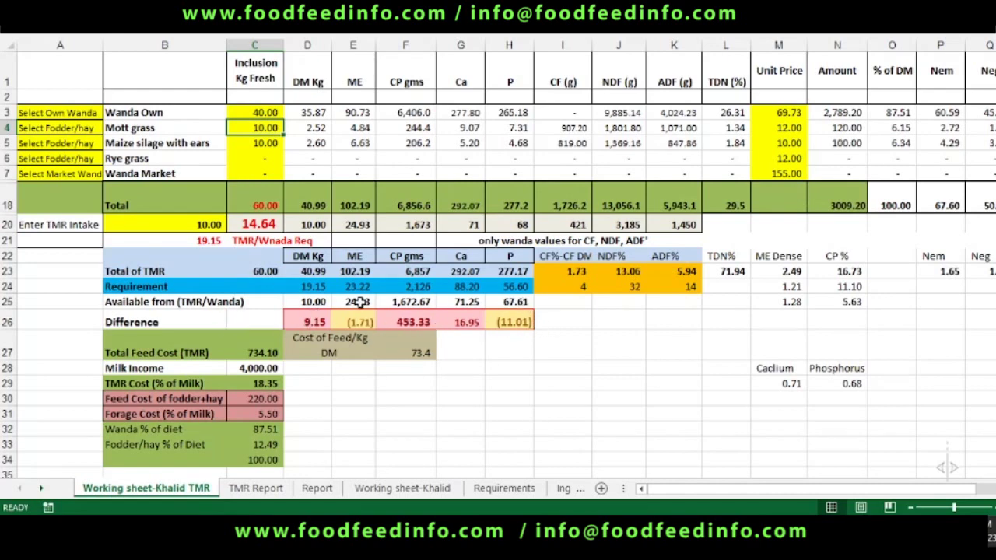
Try a TMR intake of 12 and then 13 in row 20.
click(187, 224)
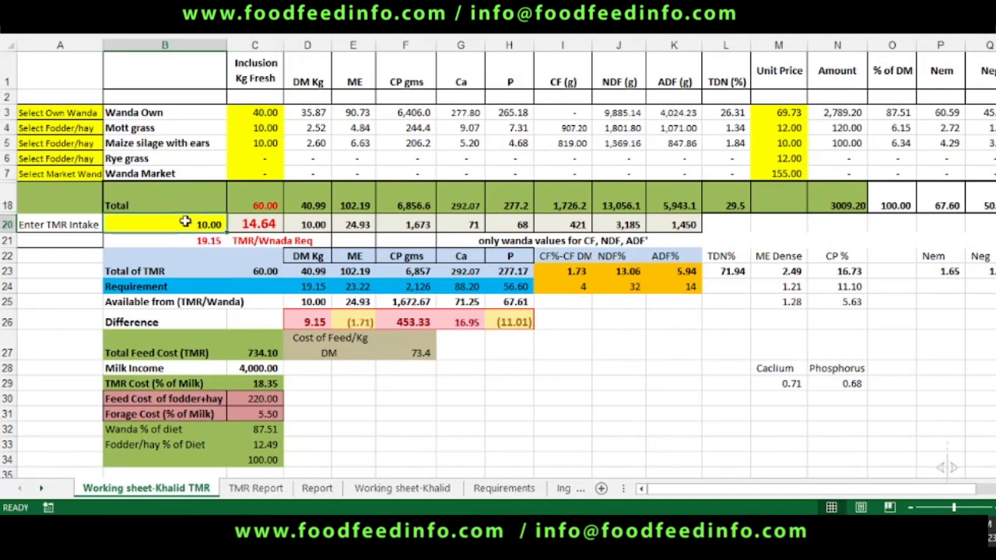
text(12)
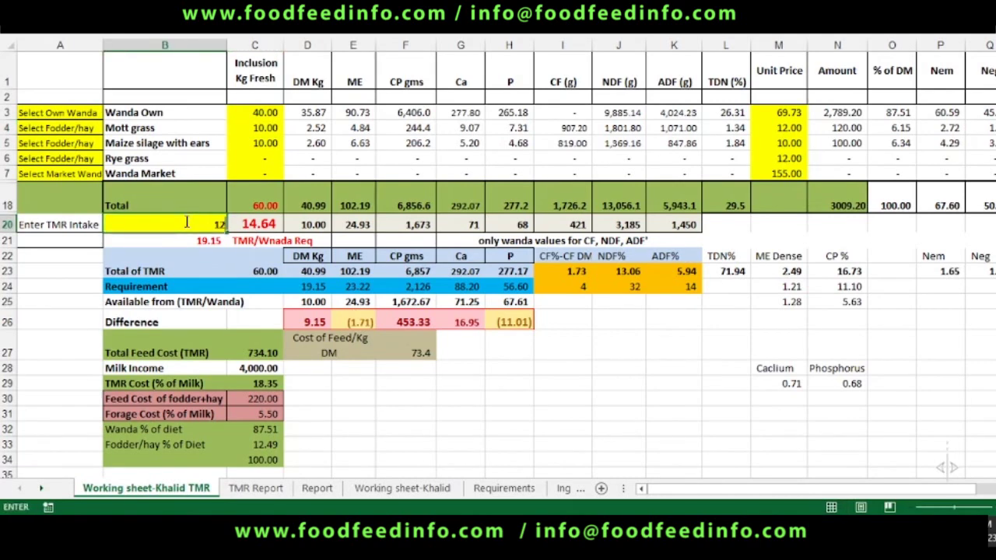
key(Return)
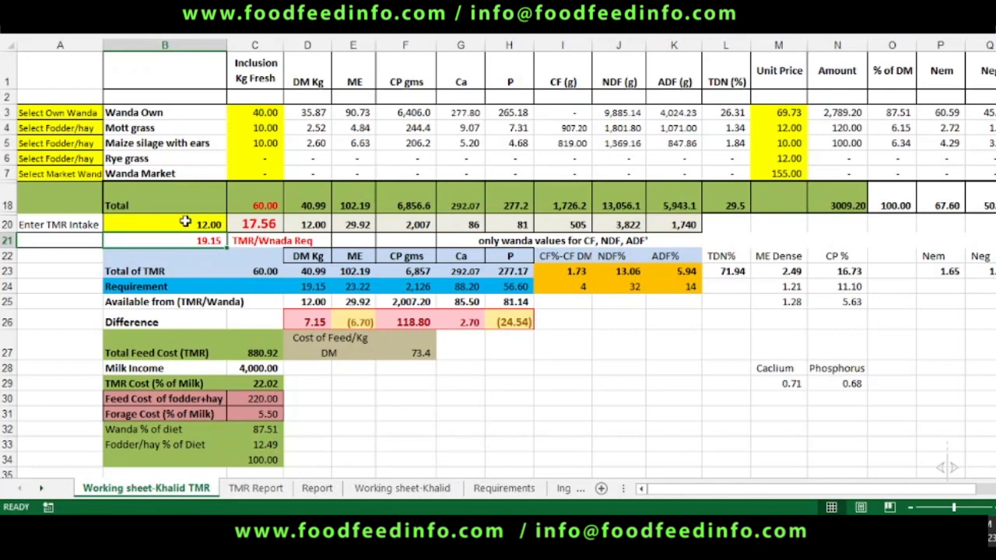
click(185, 224)
text(13)
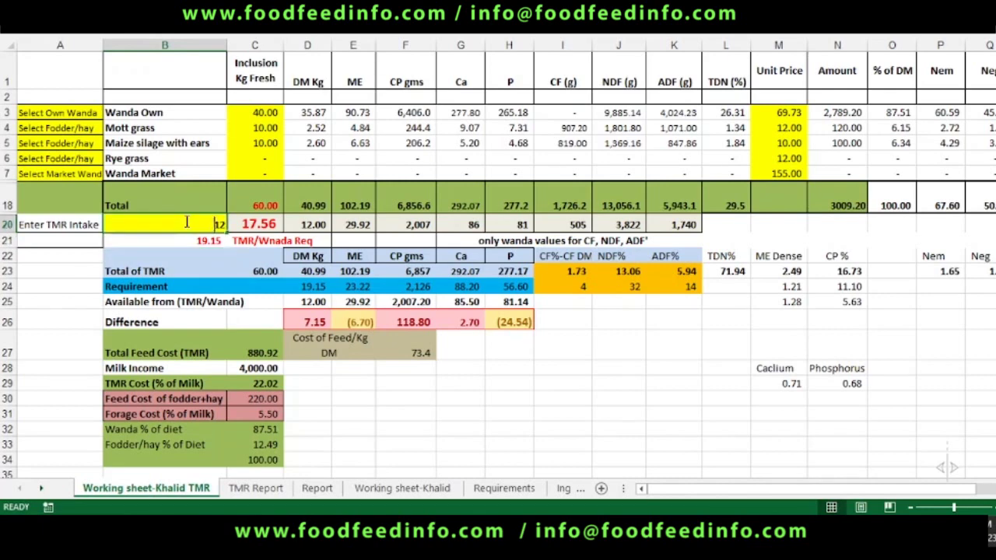
key(Tab)
click(185, 224)
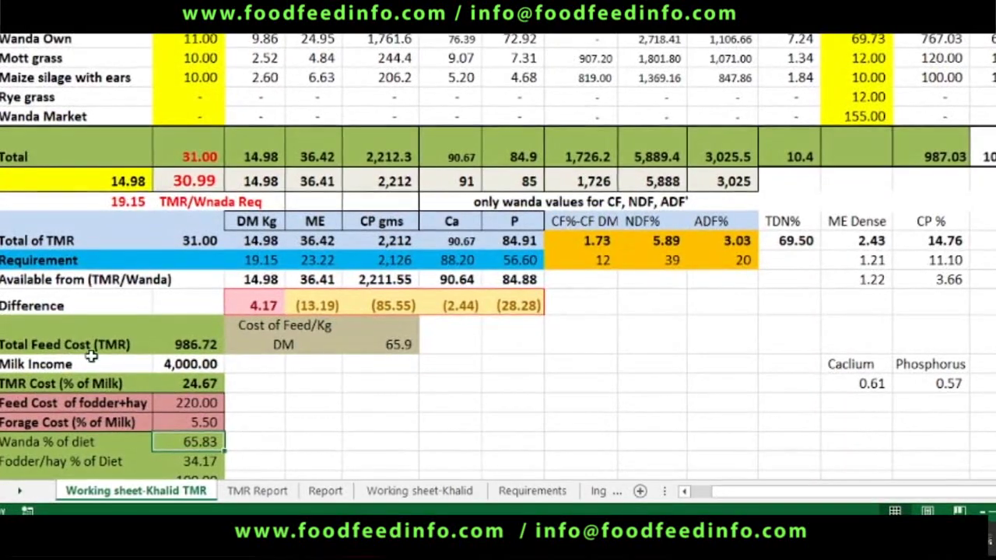
Examine the nutrient differences, feed costs, and the wanda and fodder/hay percentages of the diet below the TMR totals.
drag(720, 493, 609, 476)
scroll(351, 389, down, 1)
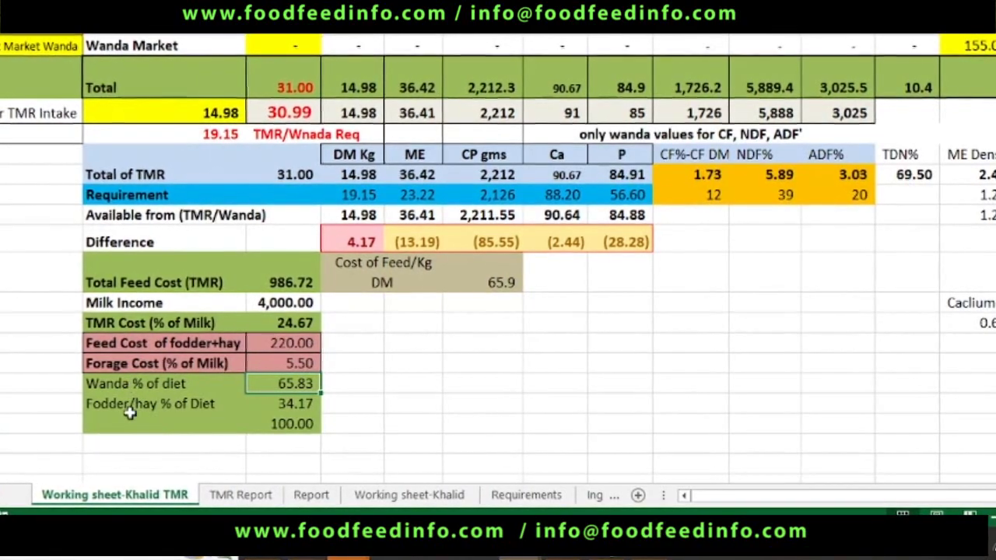
scroll(128, 413, up, 2)
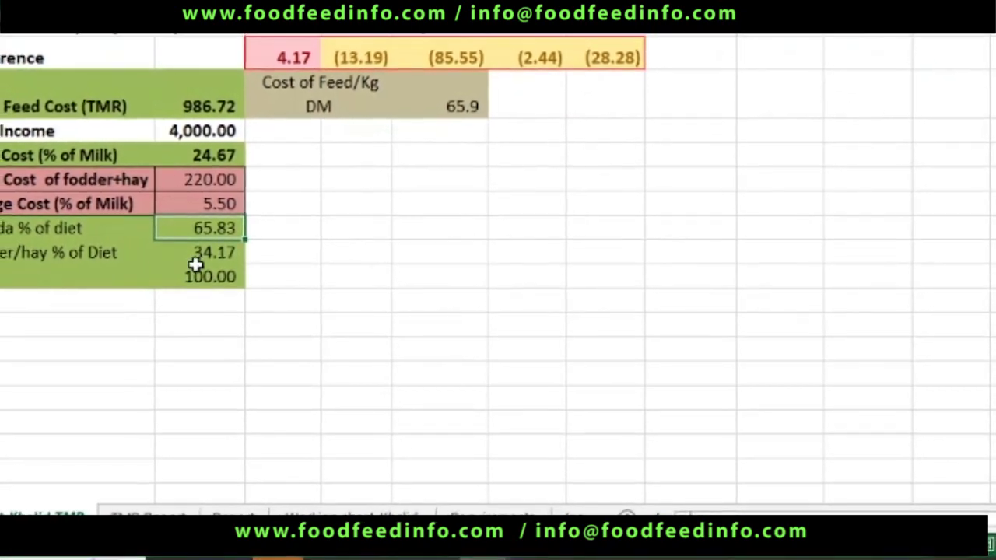
drag(200, 240, 204, 254)
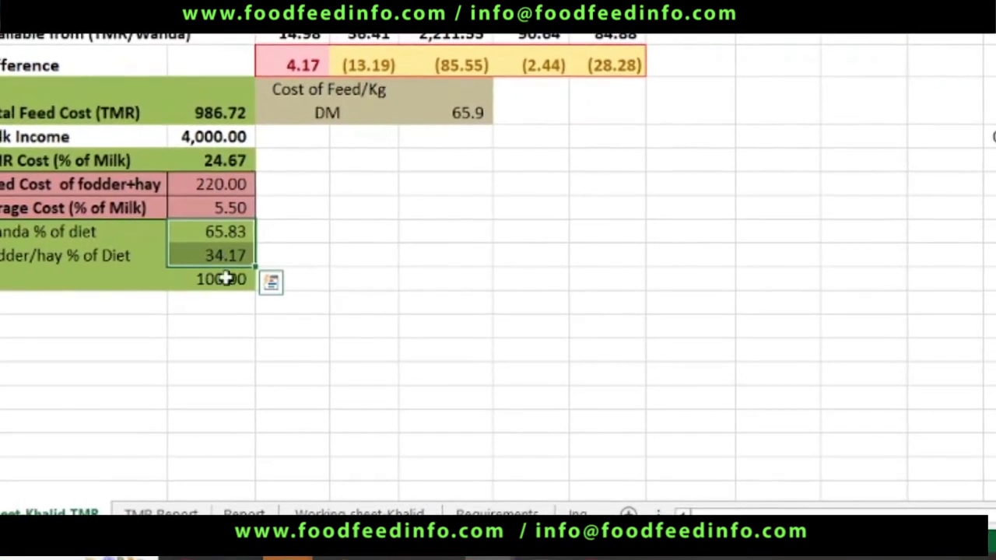
click(265, 233)
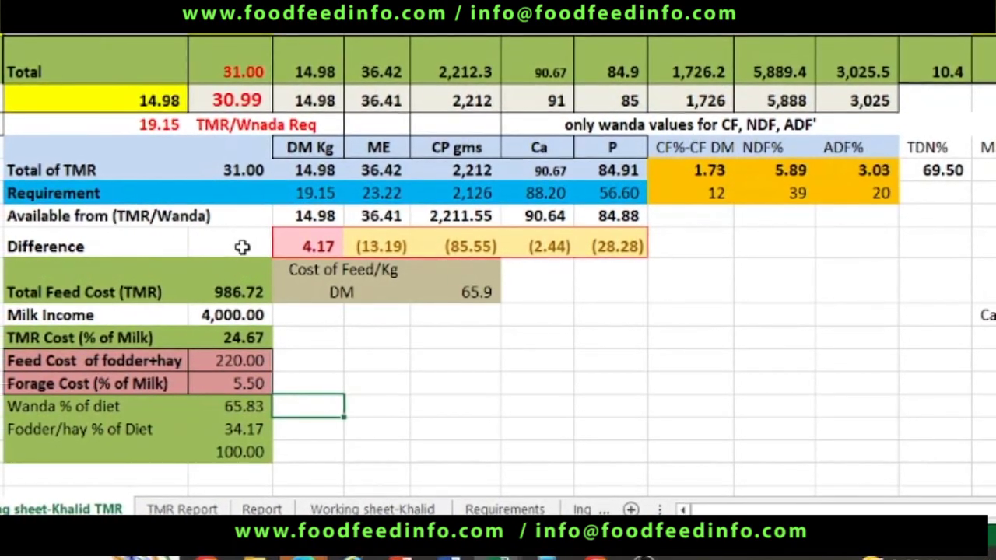
scroll(238, 245, up, 2)
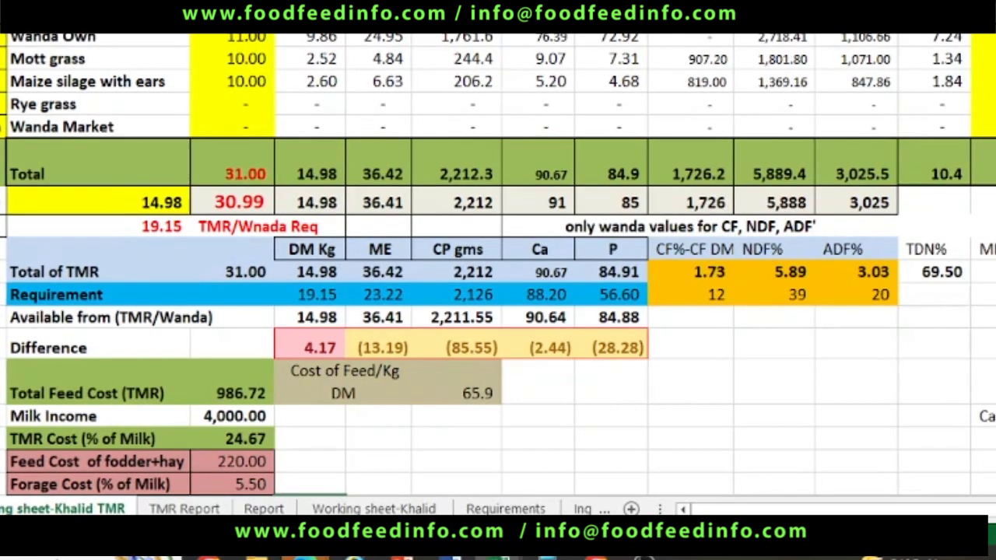
scroll(825, 280, down, 1)
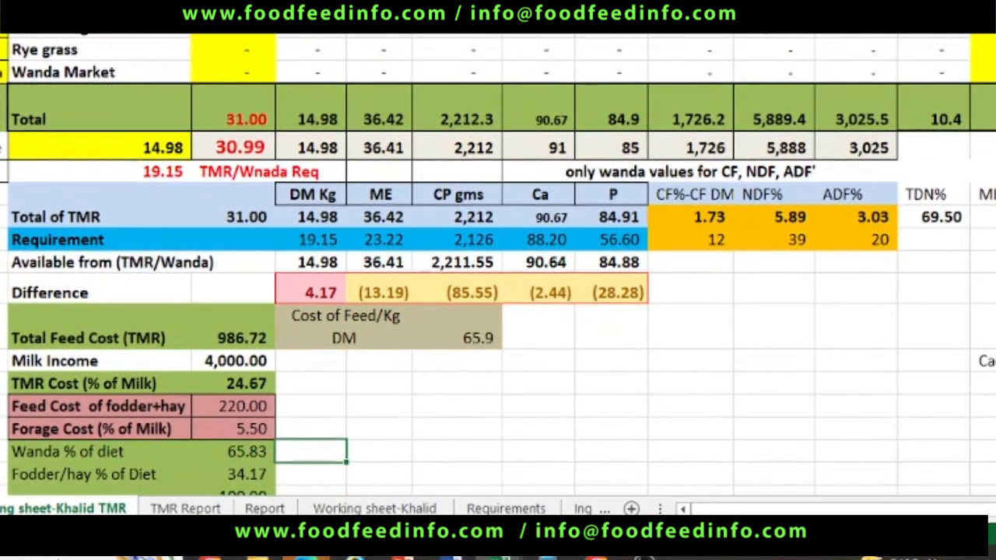
scroll(497, 265, down, 1)
scroll(913, 362, down, 1)
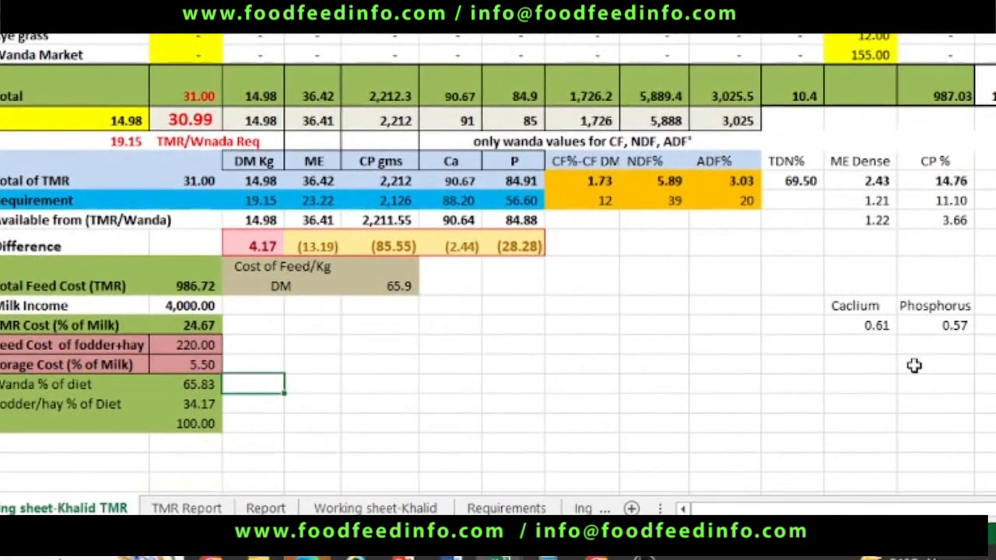
scroll(498, 265, up, 1)
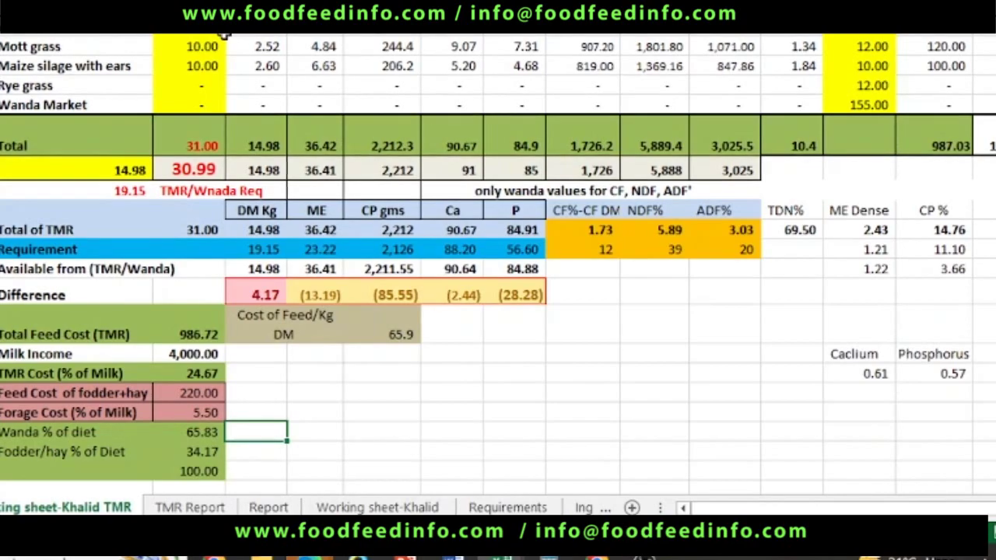
Reduce the fresh inclusion of Wanda Own to 10 and then 9 kg, and set Mott grass to 12 kg.
click(192, 28)
text(10)
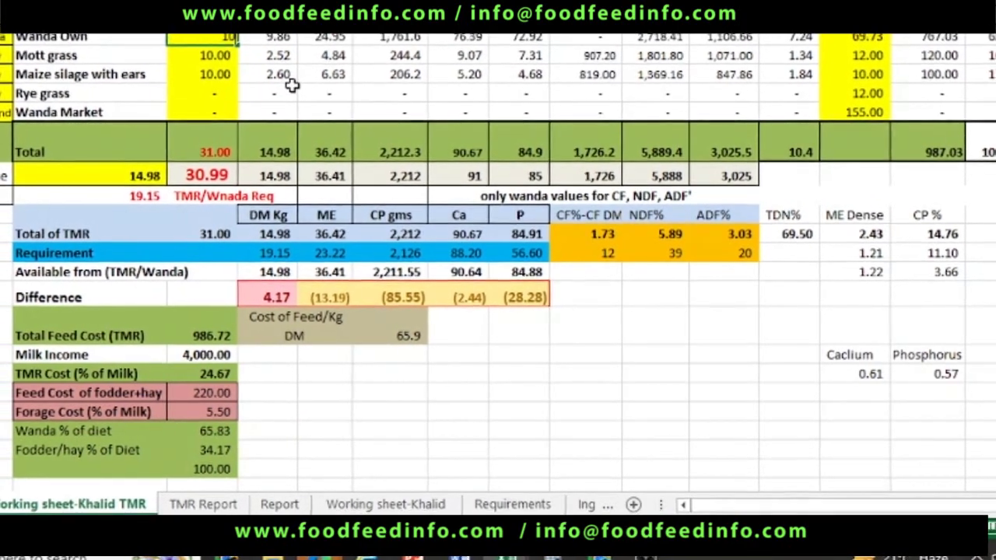
key(ctrl+Return)
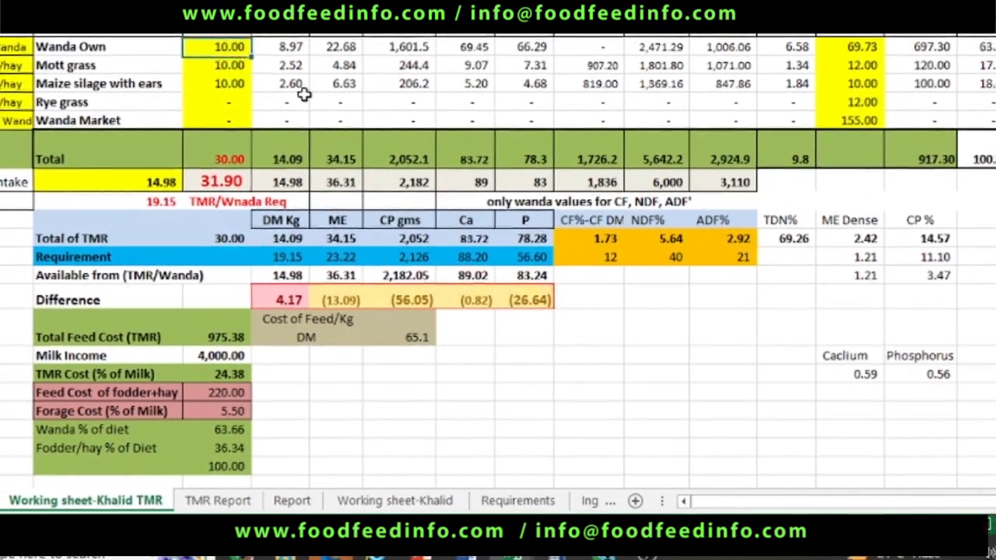
text(9)
key(Return)
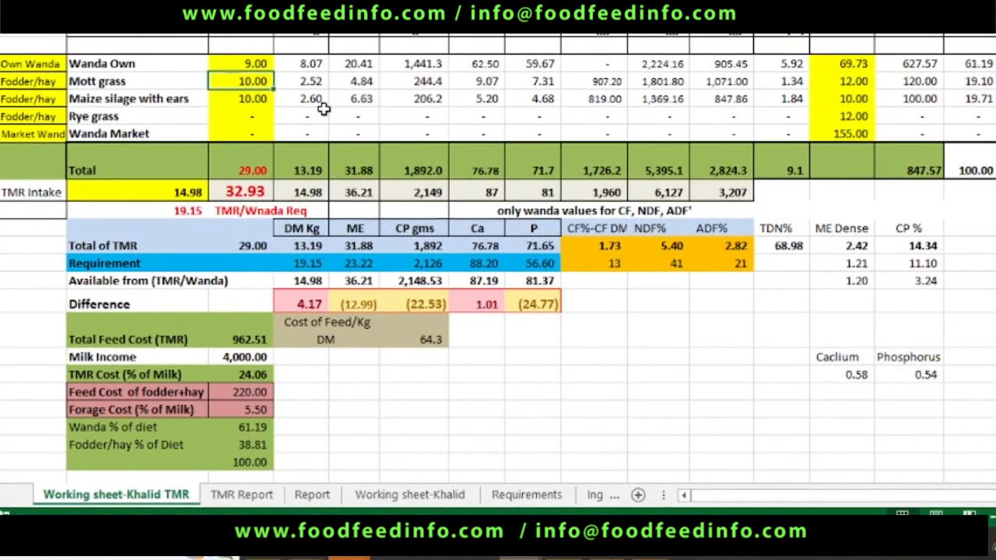
text(12)
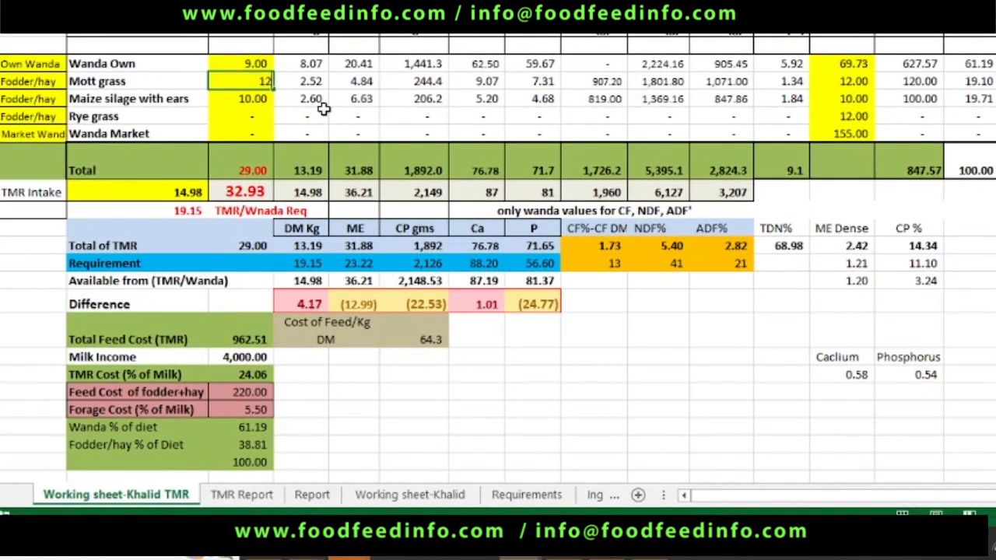
key(Return)
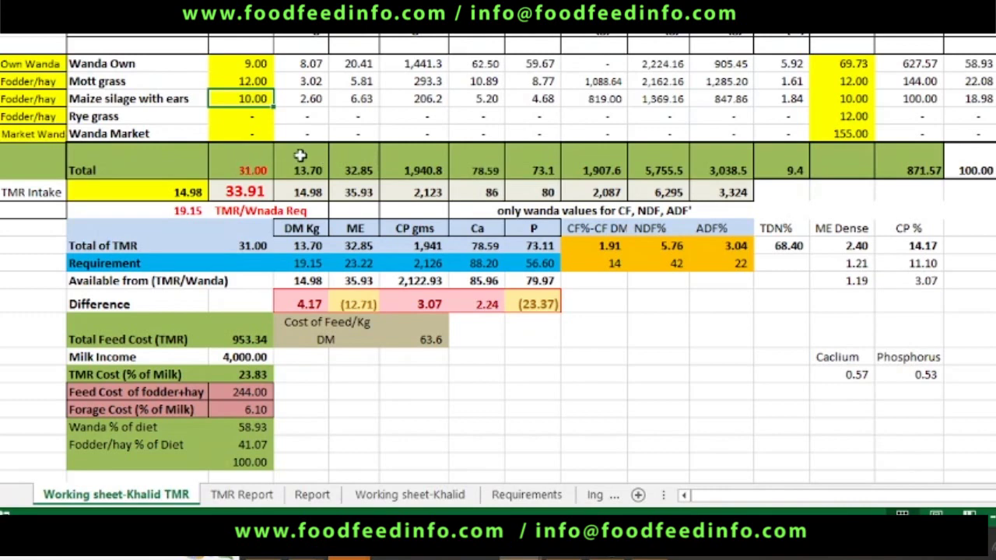
Set the TMR intake in row 20 to 13.7, matching the total DM Kg of the ration.
click(146, 189)
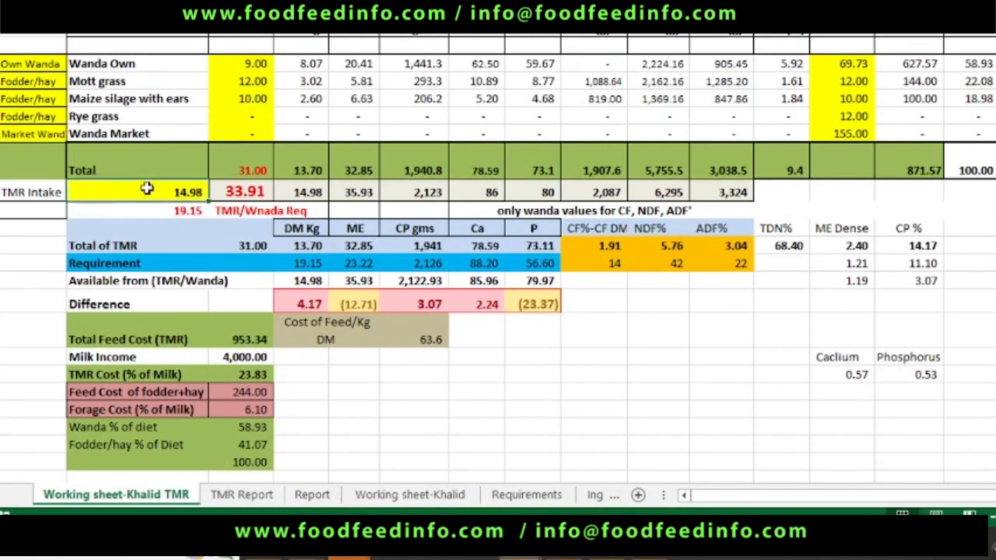
text(13.7)
key(Return)
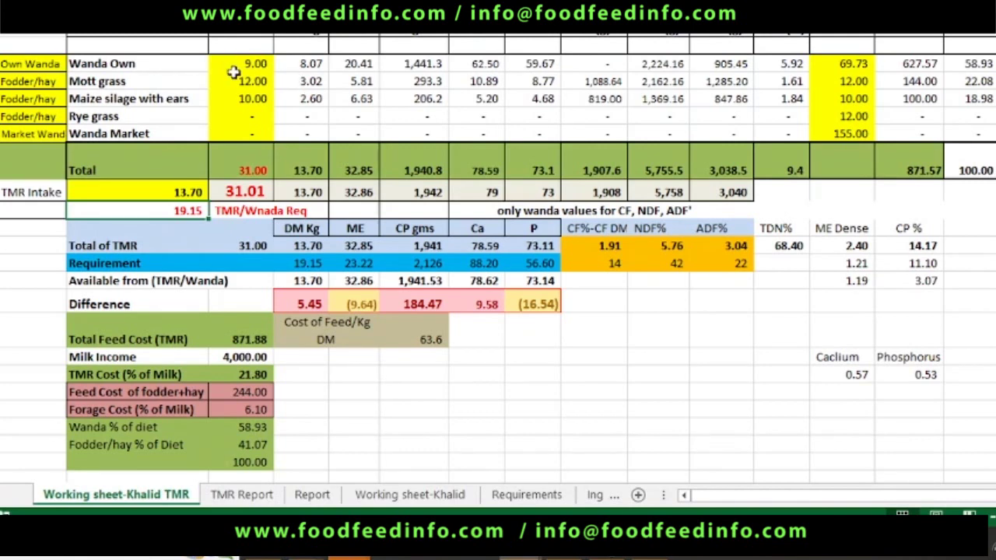
Review the ingredient unit prices, total TMR feed cost, milk income and the feed cost of fodder and hay.
drag(851, 64, 853, 130)
click(356, 411)
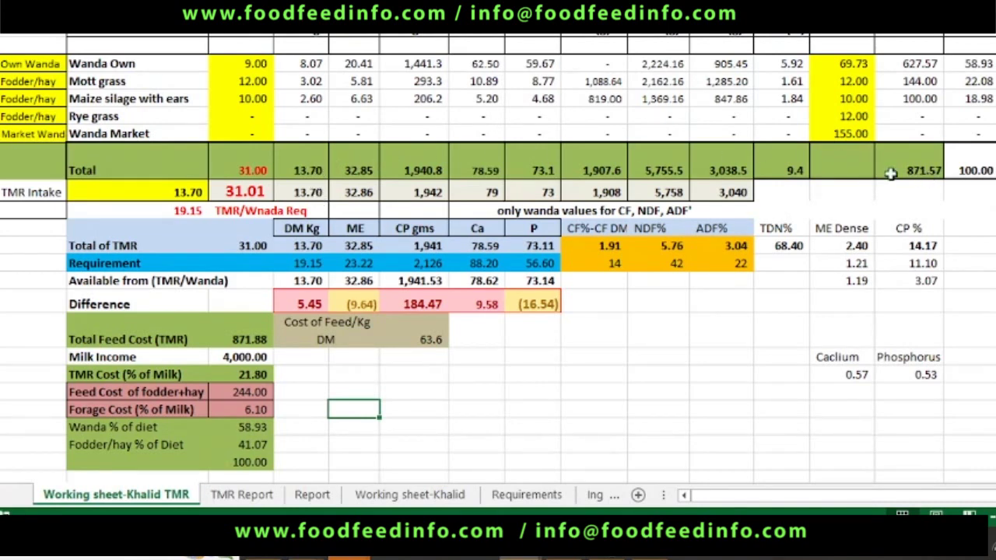
click(255, 336)
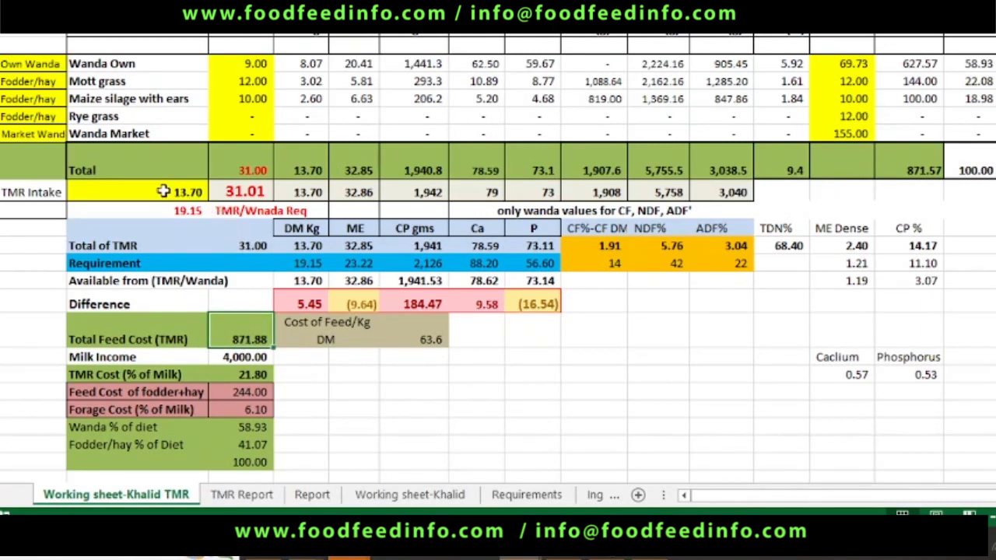
click(225, 362)
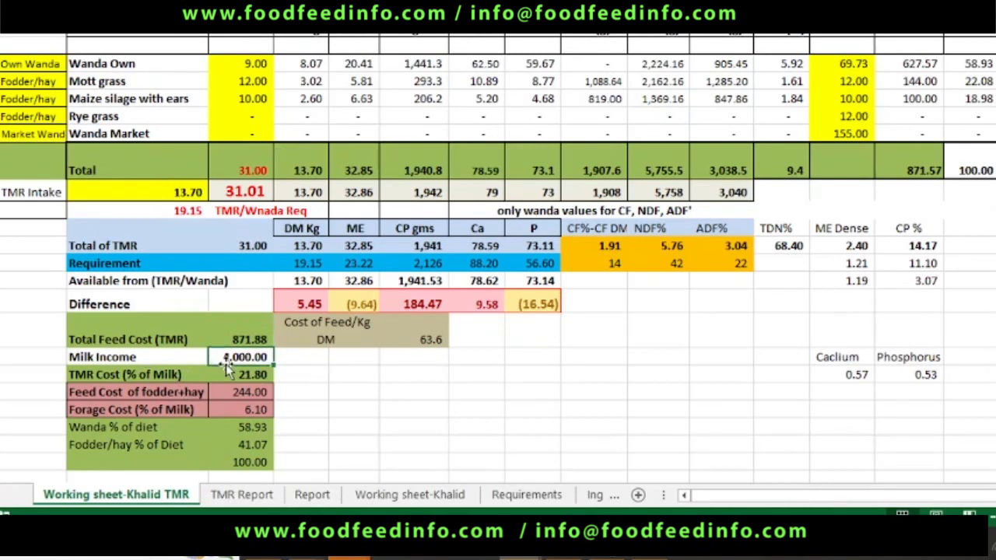
click(172, 392)
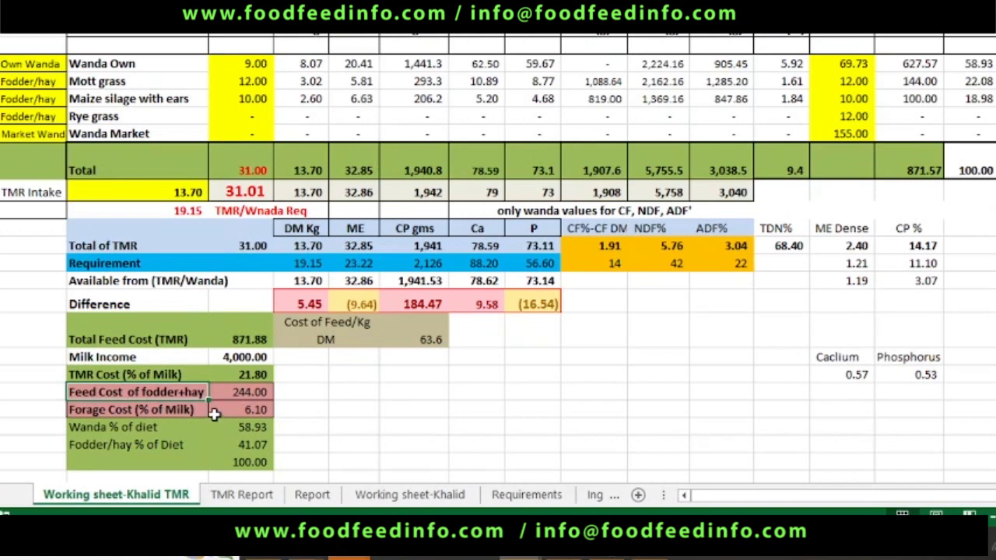
Check the forage cost as a percentage of milk, and review the nutrient concentrations and Wanda Own amount on the TMR Report sheet.
click(240, 413)
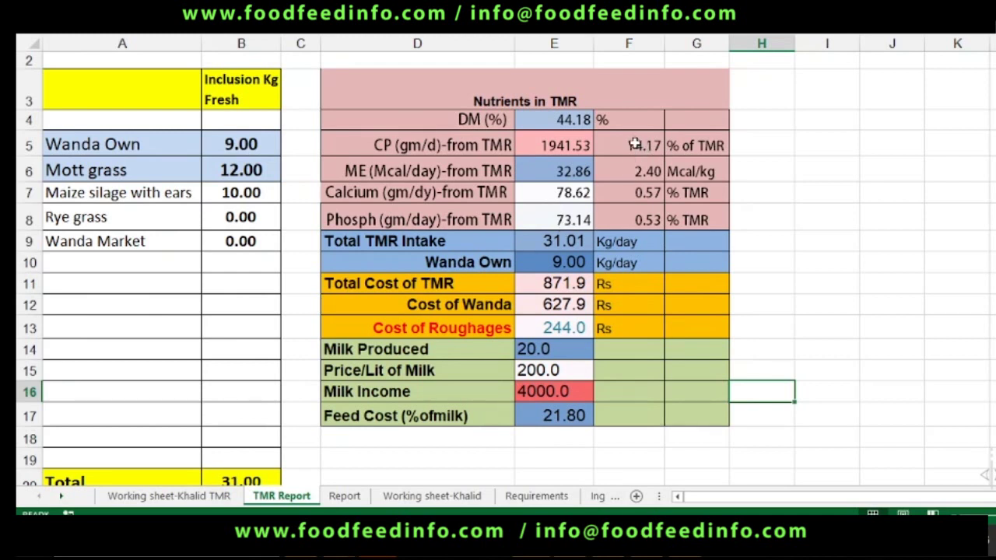
drag(631, 145, 666, 222)
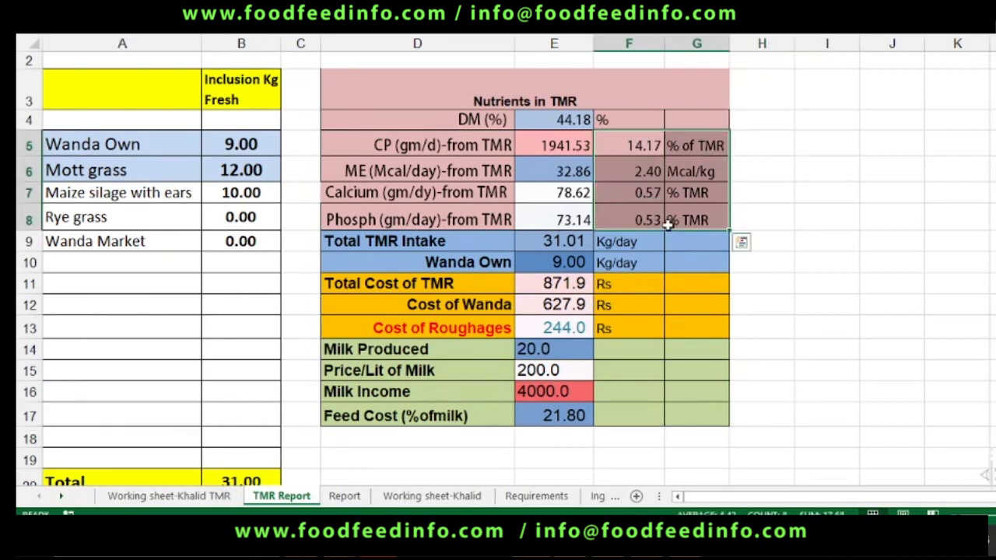
click(629, 168)
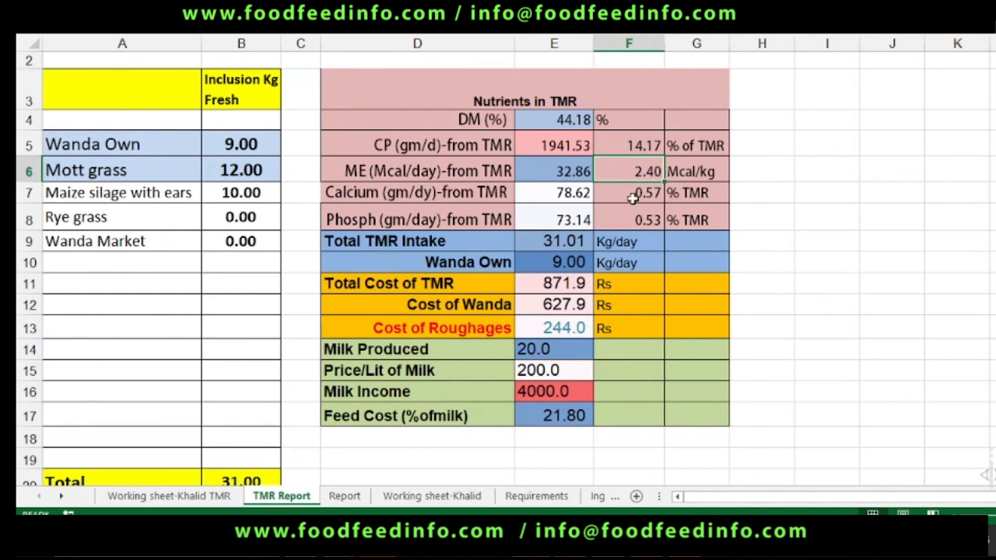
click(631, 222)
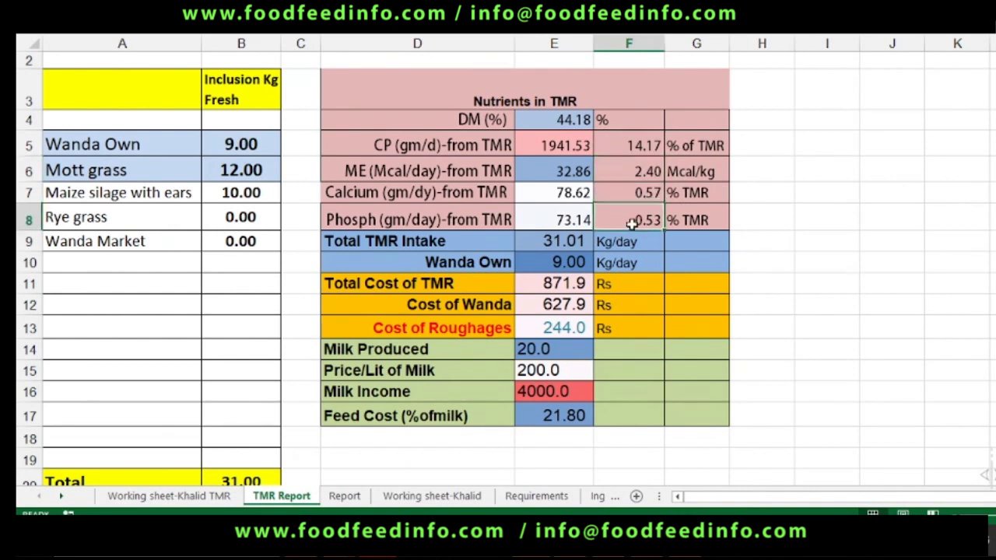
click(626, 145)
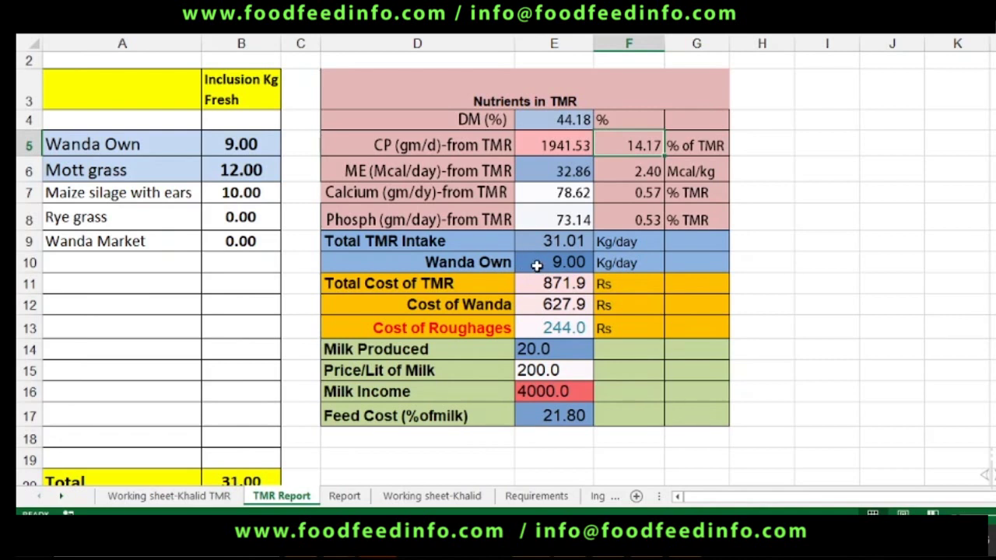
click(411, 268)
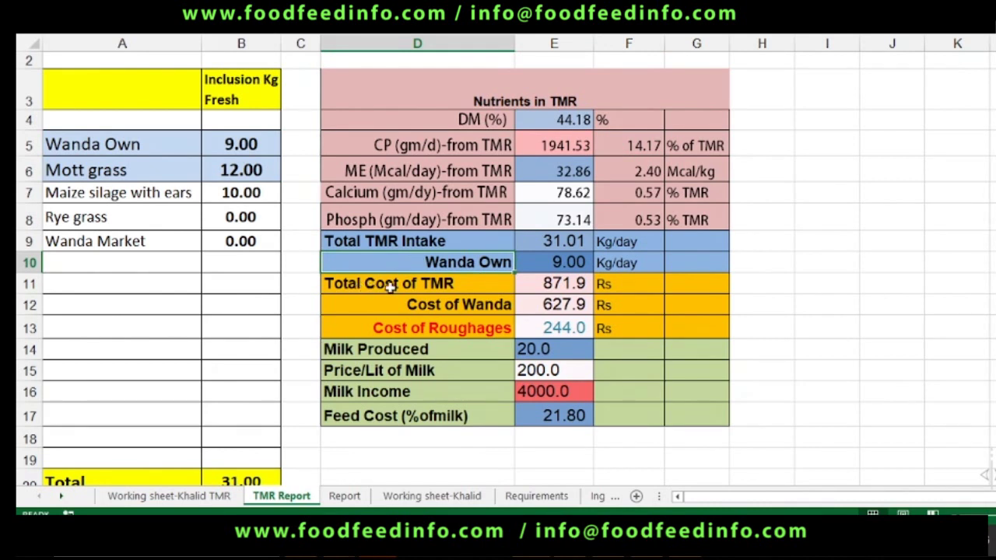